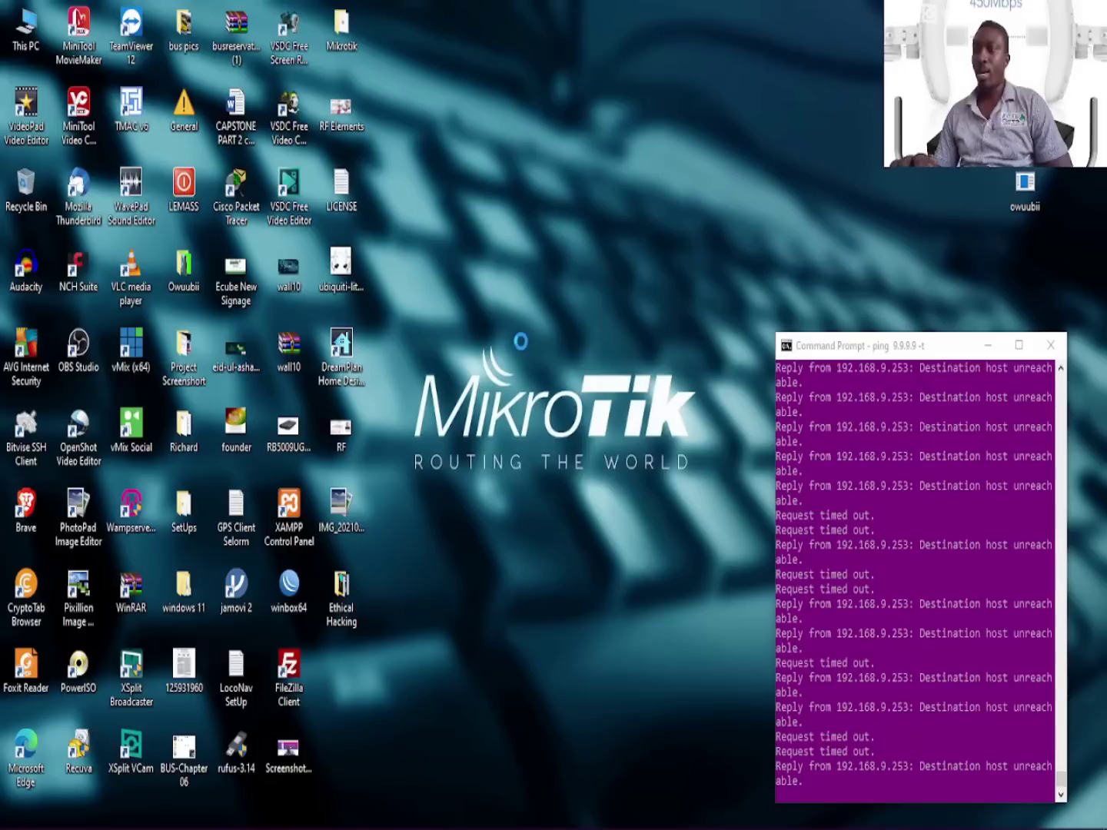
Refresh the desktop, then widen and reposition the Command Prompt ping window.
right_click(520, 341)
left_click(532, 395)
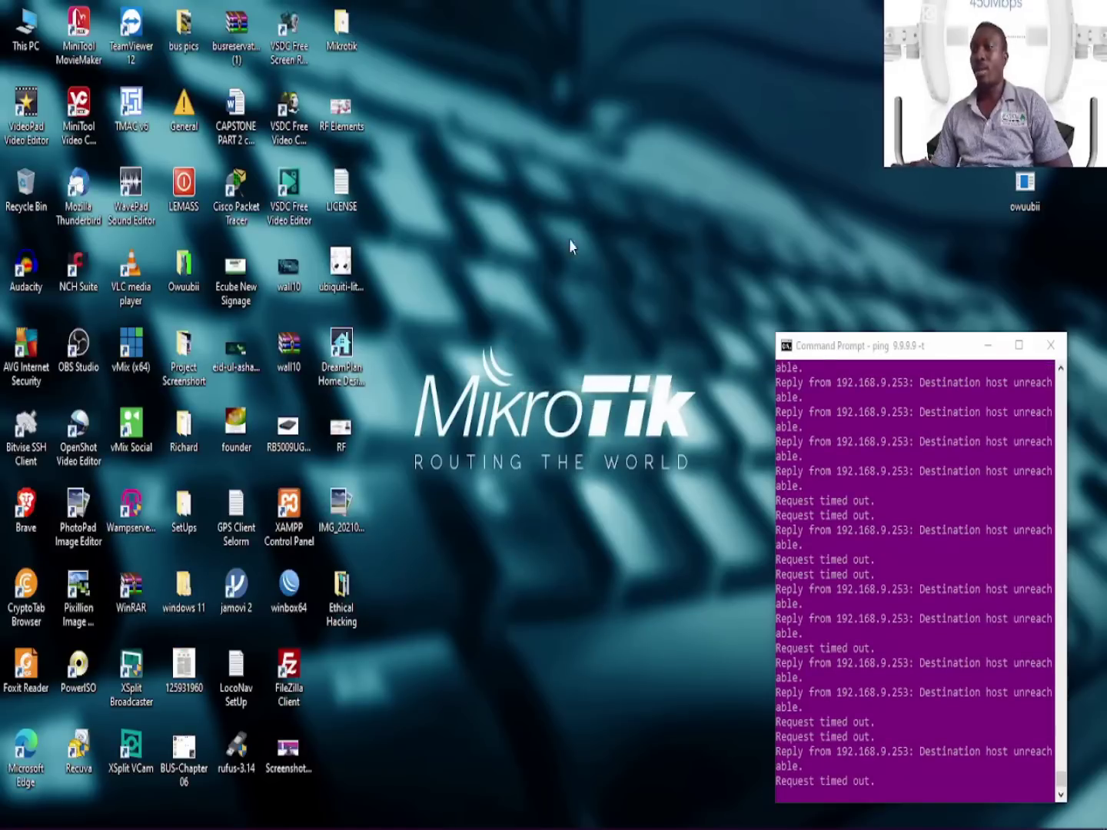
left_click(845, 349)
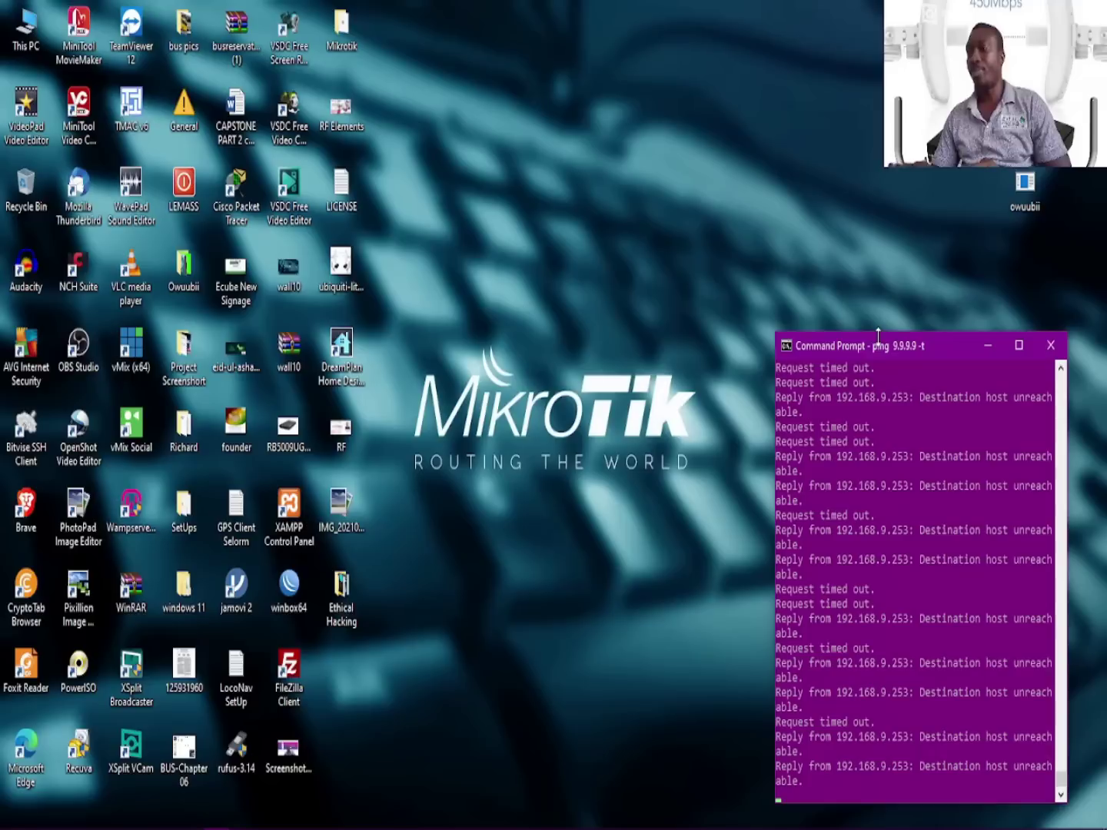
left_click_drag(776, 390, 717, 390)
left_click_drag(882, 346, 895, 329)
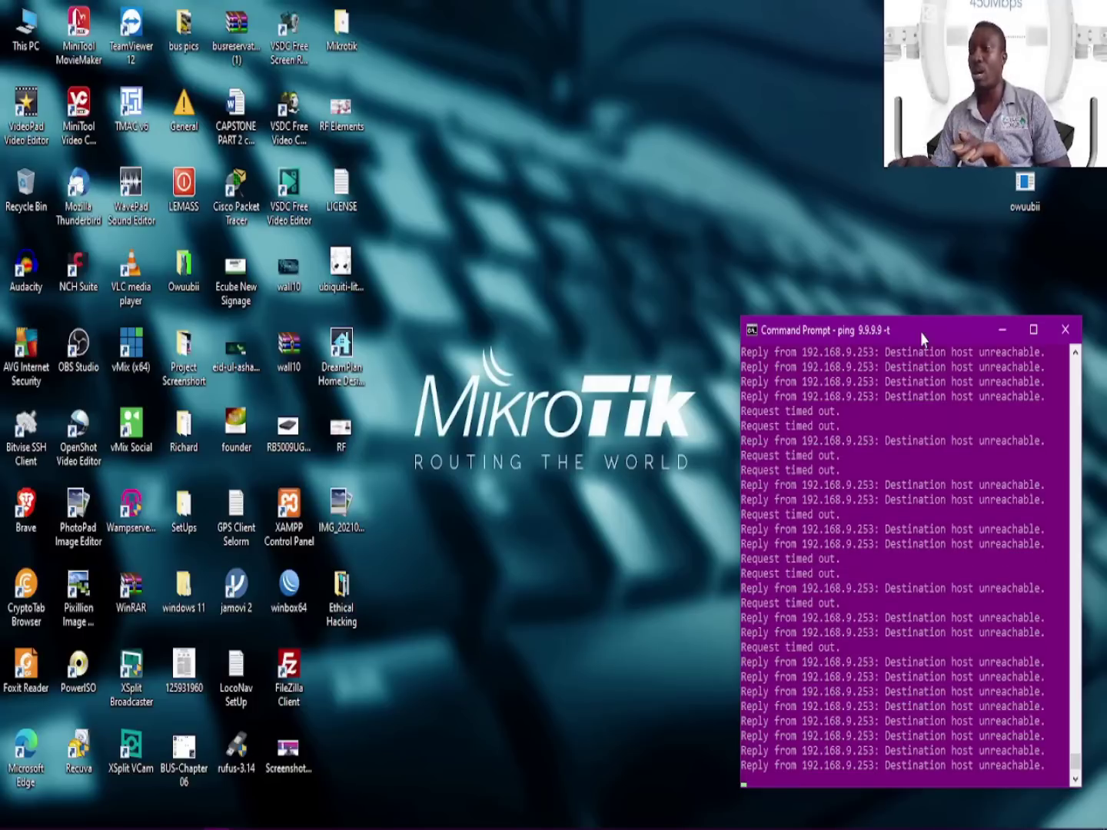
Open Network & Internet settings from the tray icon and go to the Ethernet page.
left_click(618, 388)
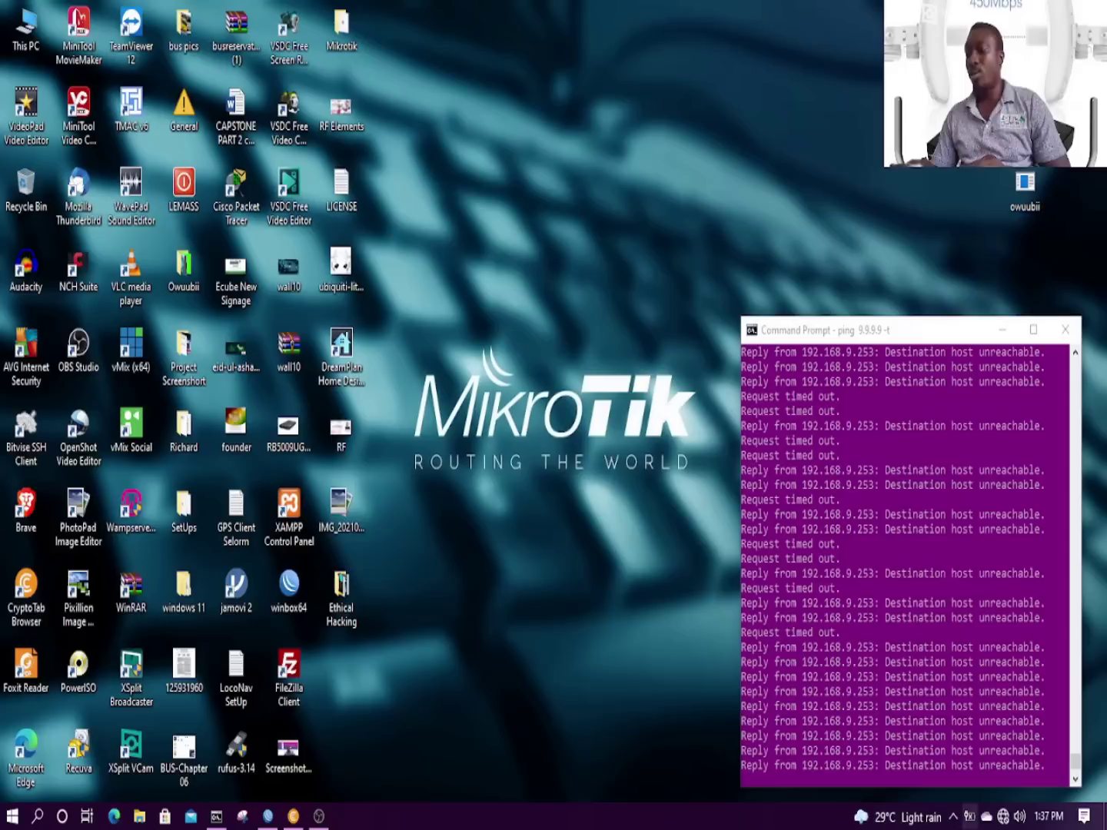
right_click(1004, 819)
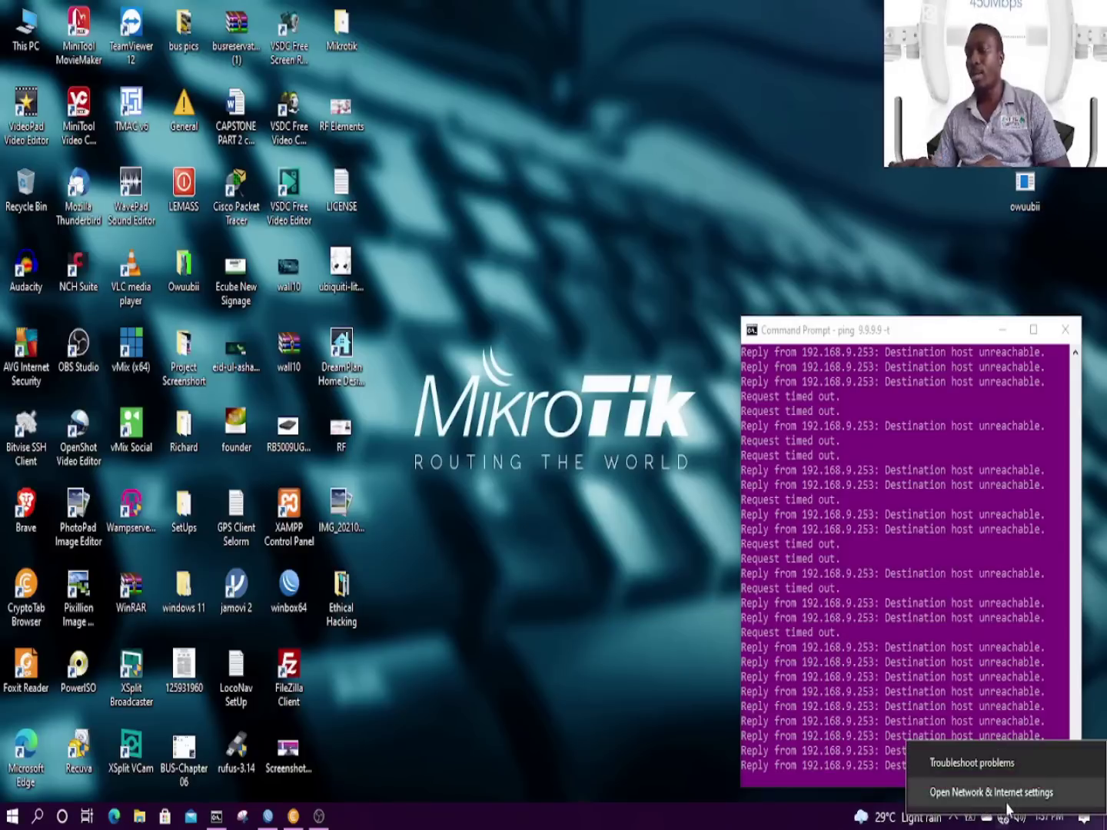
left_click(991, 791)
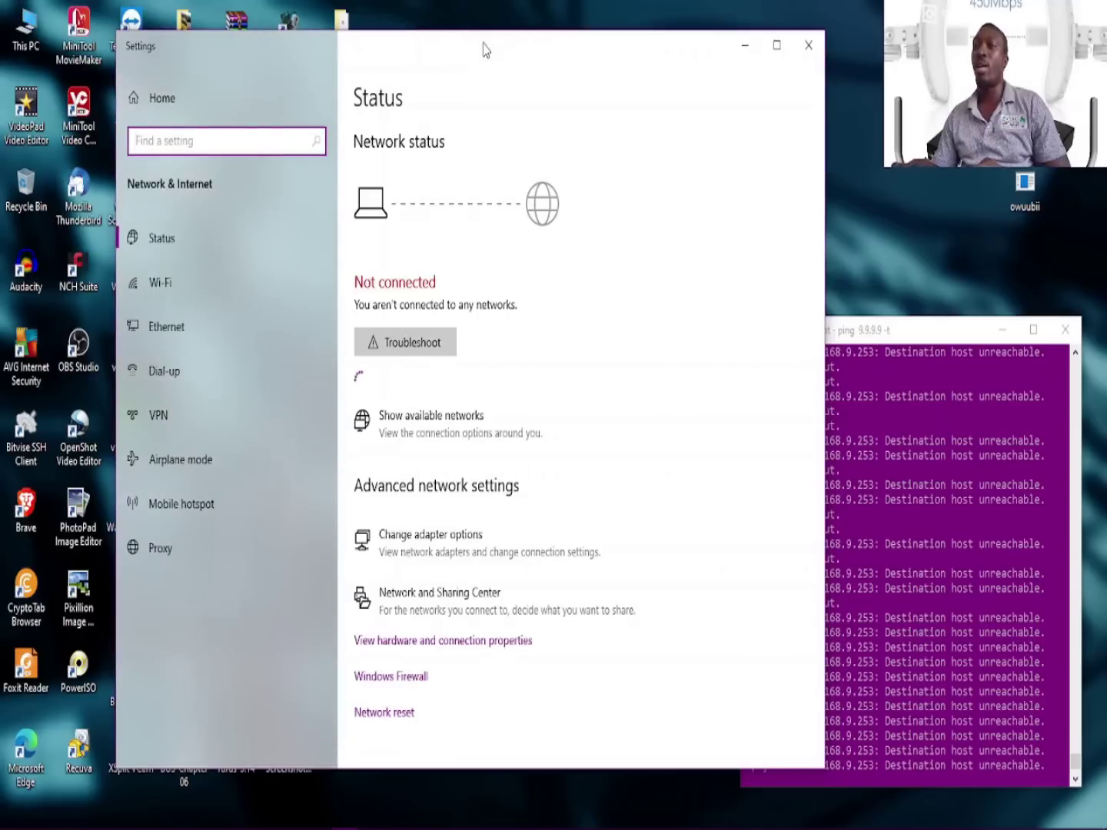
left_click_drag(486, 43, 429, 77)
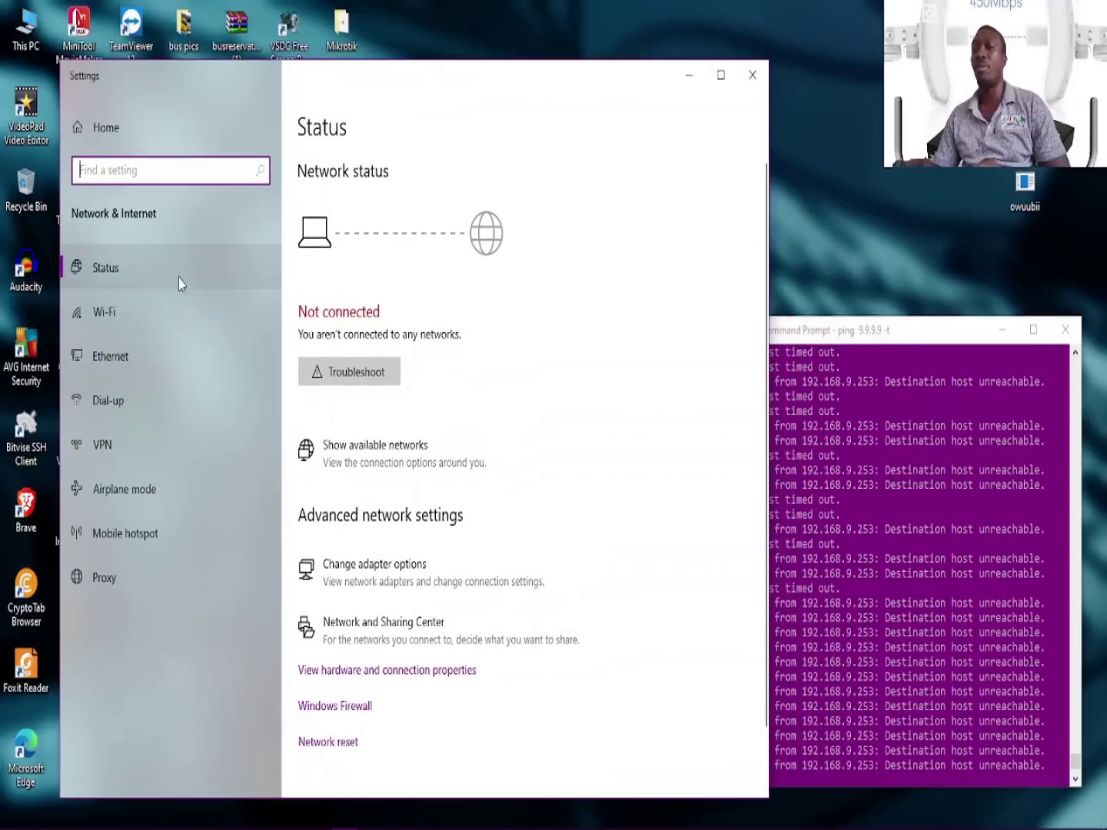
left_click(104, 357)
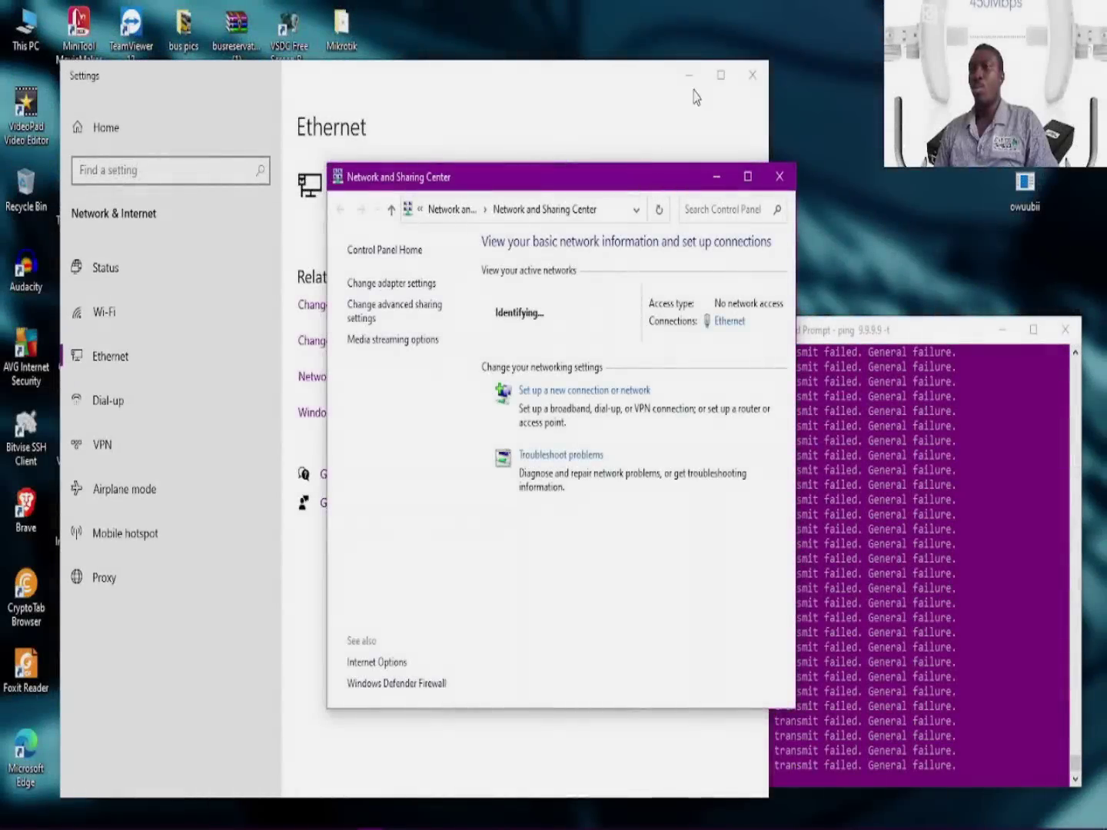
Minimize Settings and move the Network and Sharing Center window up and left.
left_click(692, 88)
left_click(688, 75)
left_click_drag(585, 182, 504, 141)
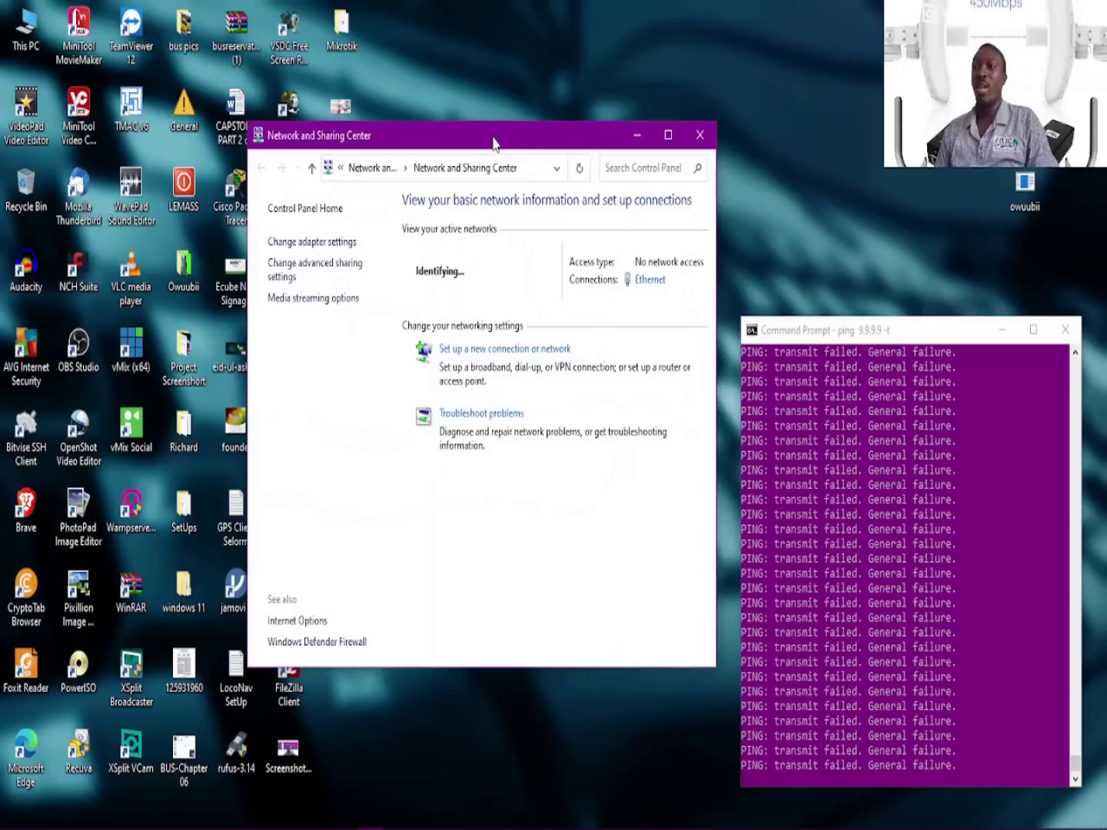
left_click_drag(461, 144, 445, 135)
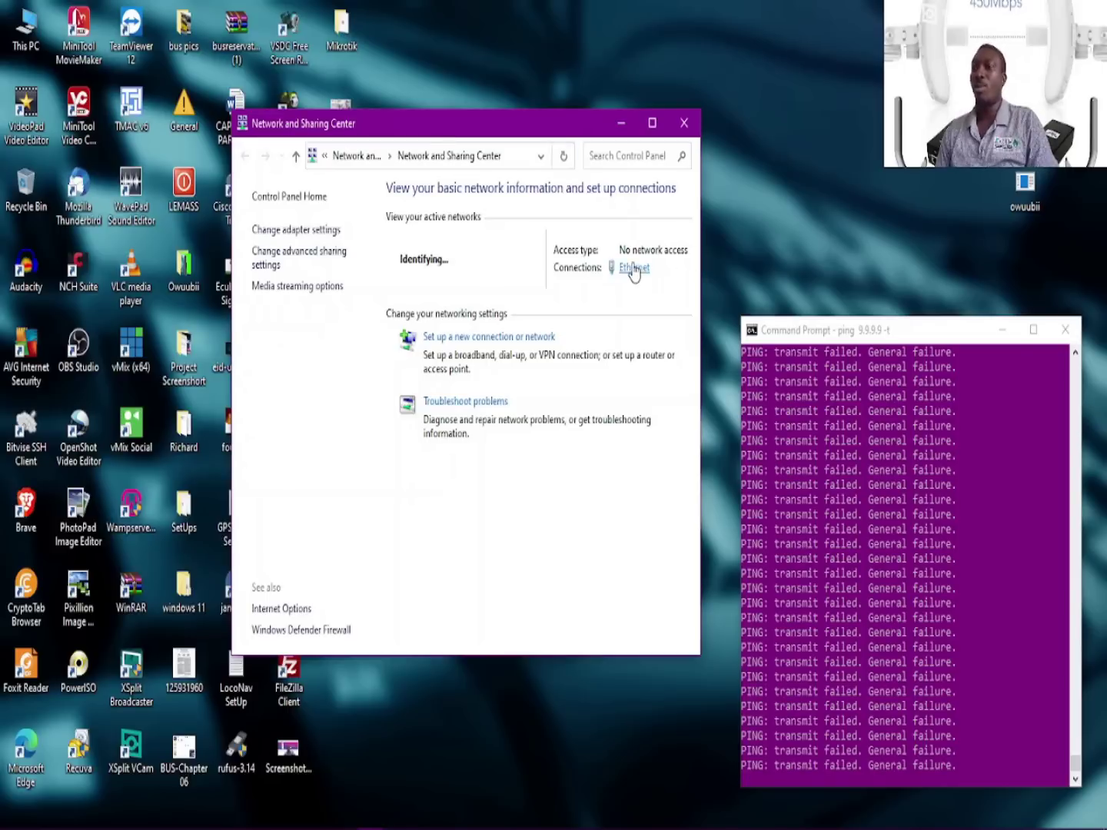
Open the Ethernet adapter's IPv4 properties and switch to a manually assigned IP address.
left_click(551, 337)
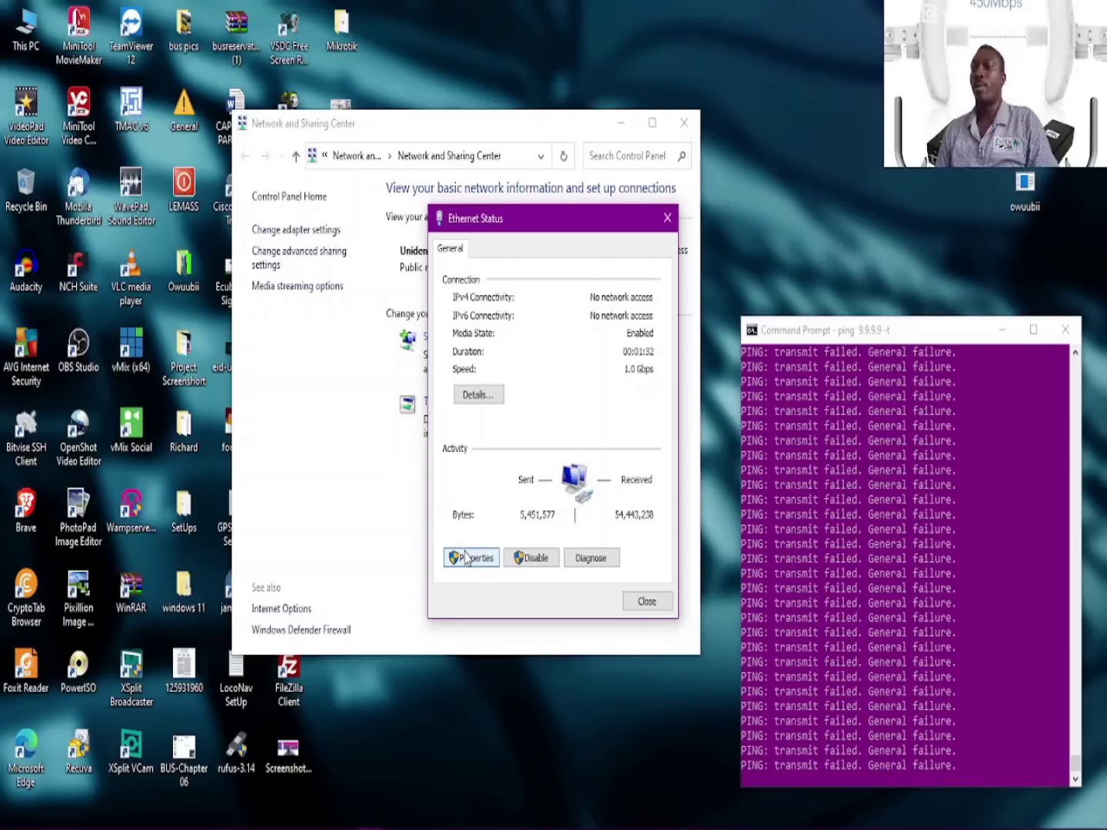
left_click(466, 558)
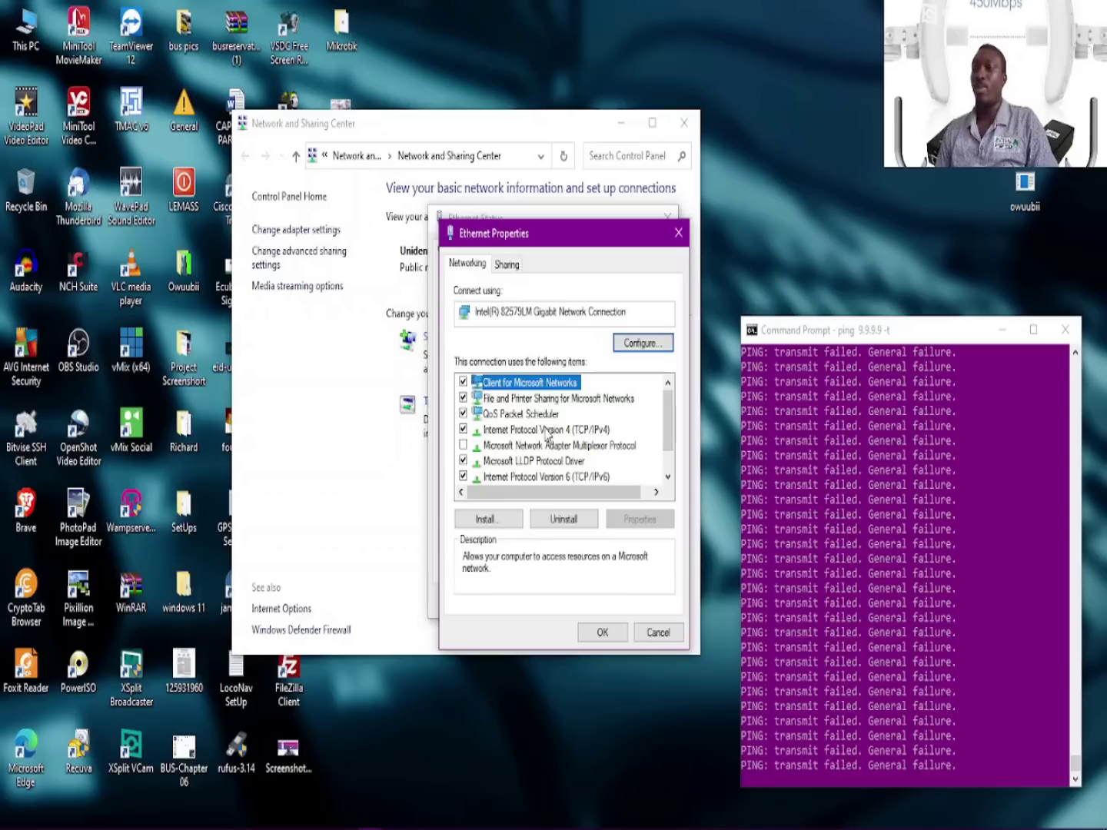
double_click(548, 431)
left_click(523, 438)
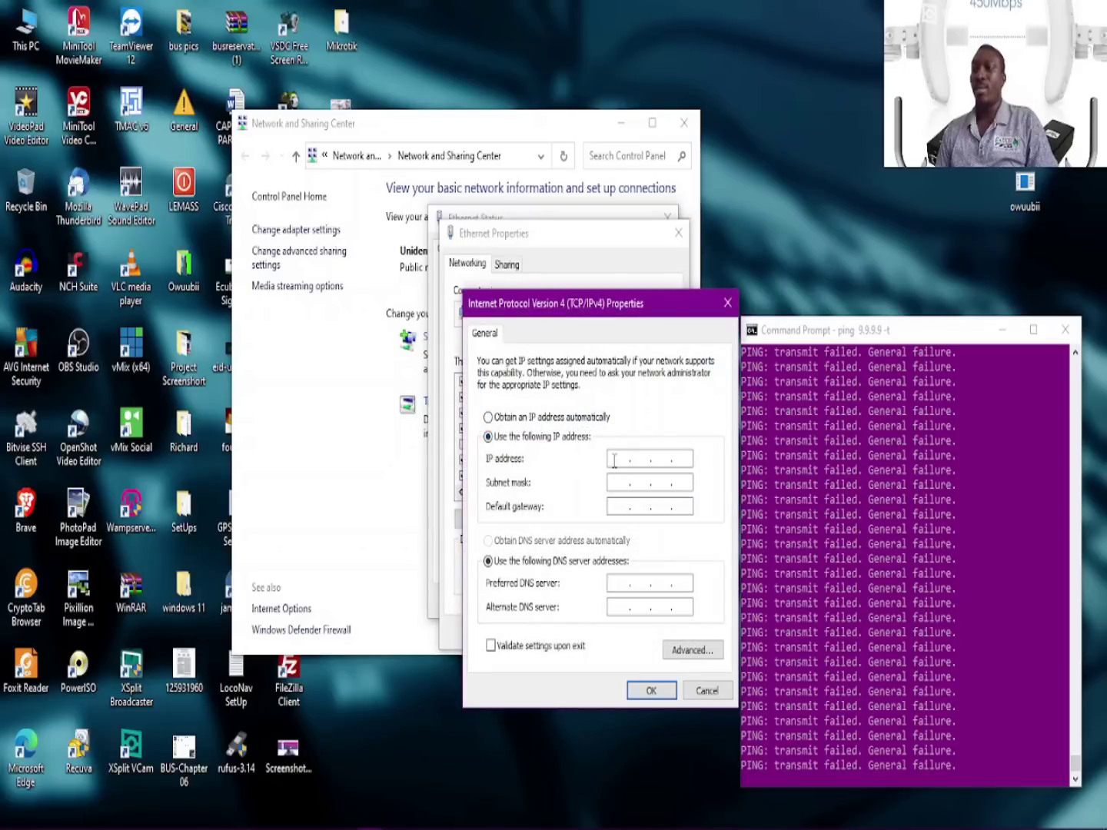
Enter IP 192.168.1.11, mask 255.255.255.0, gateway 192.168.1.20, save, and allow network discovery.
left_click(614, 457)
type("192 . ")
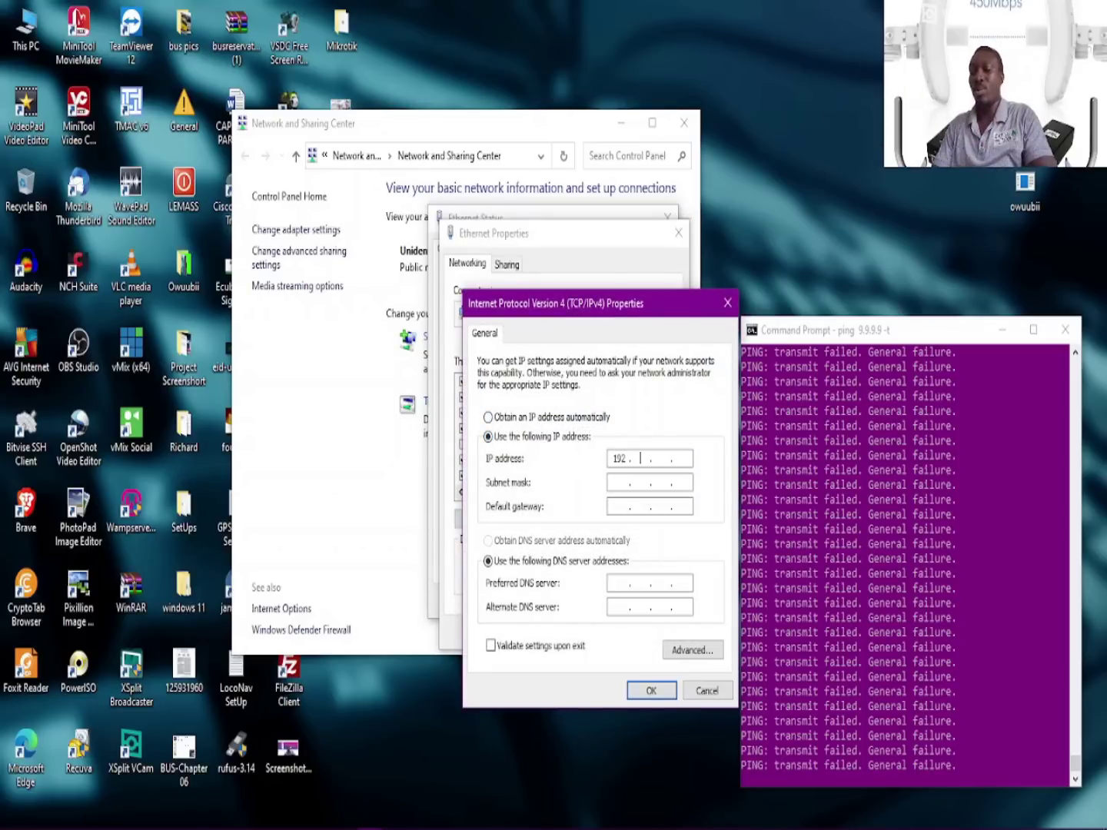
type("168")
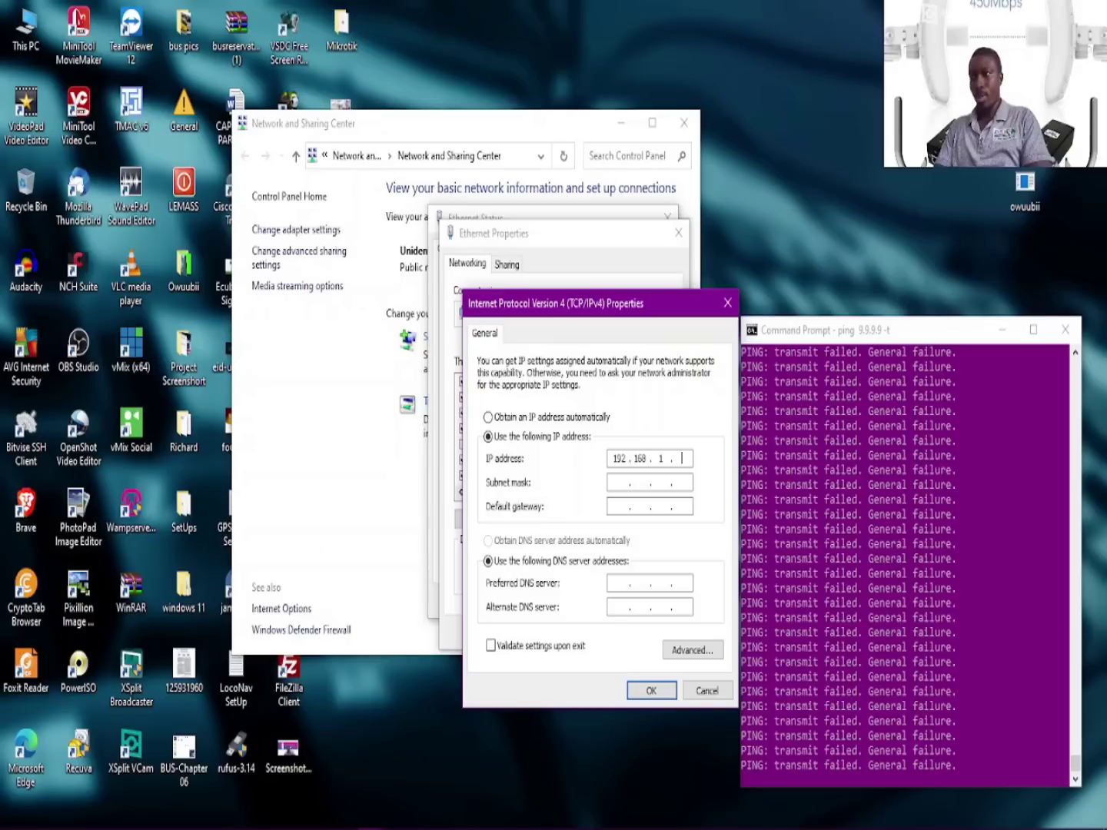
type("11")
key("Tab")
key("Tab")
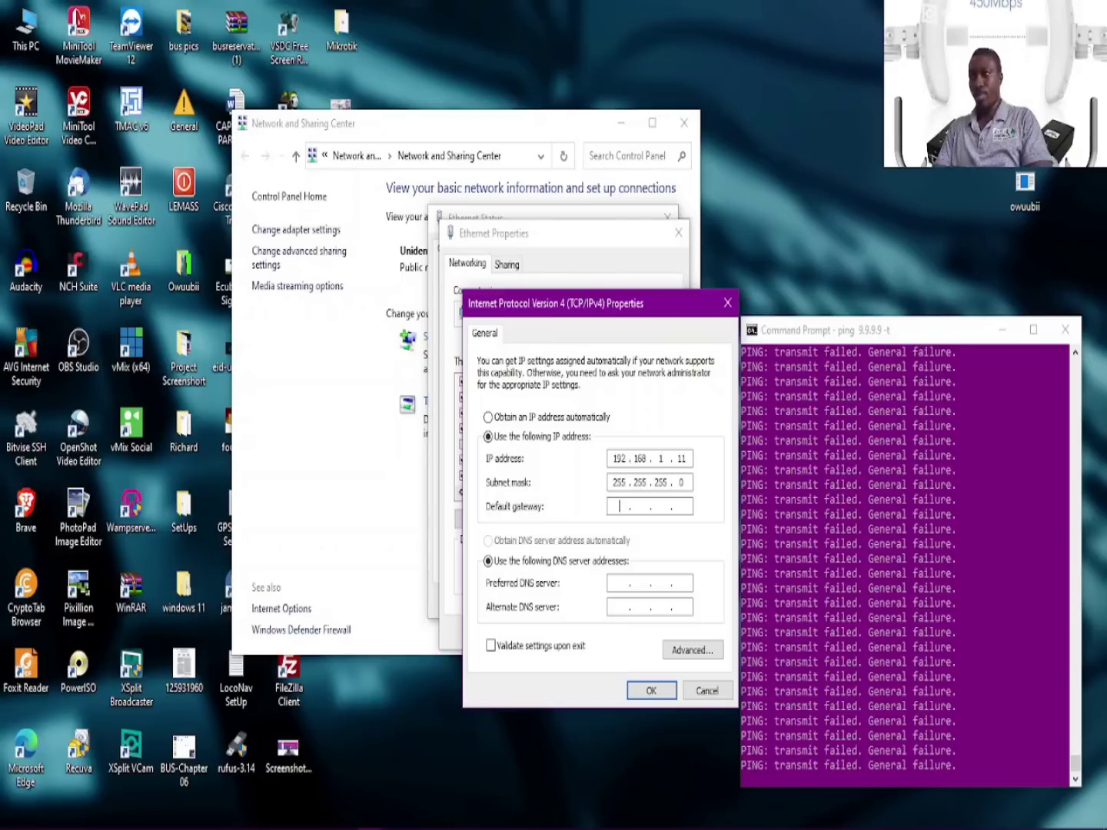
type("192 . 168 . 1 . 20")
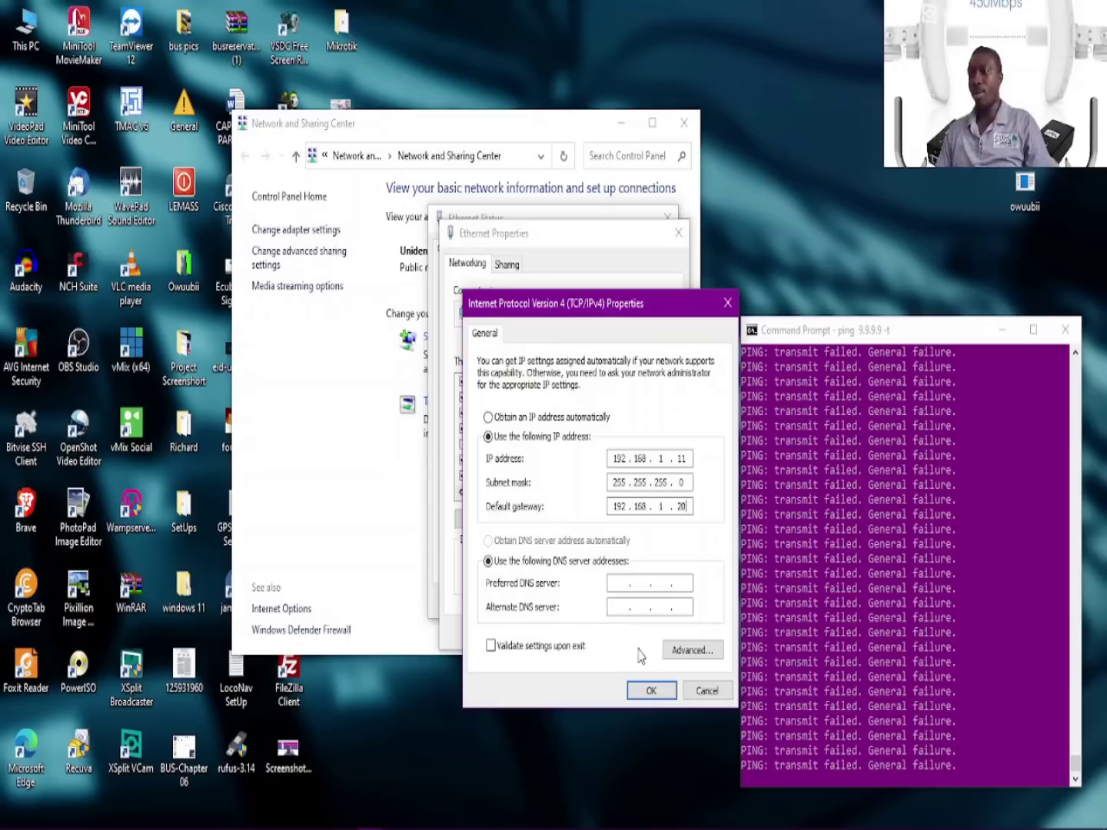
left_click(644, 690)
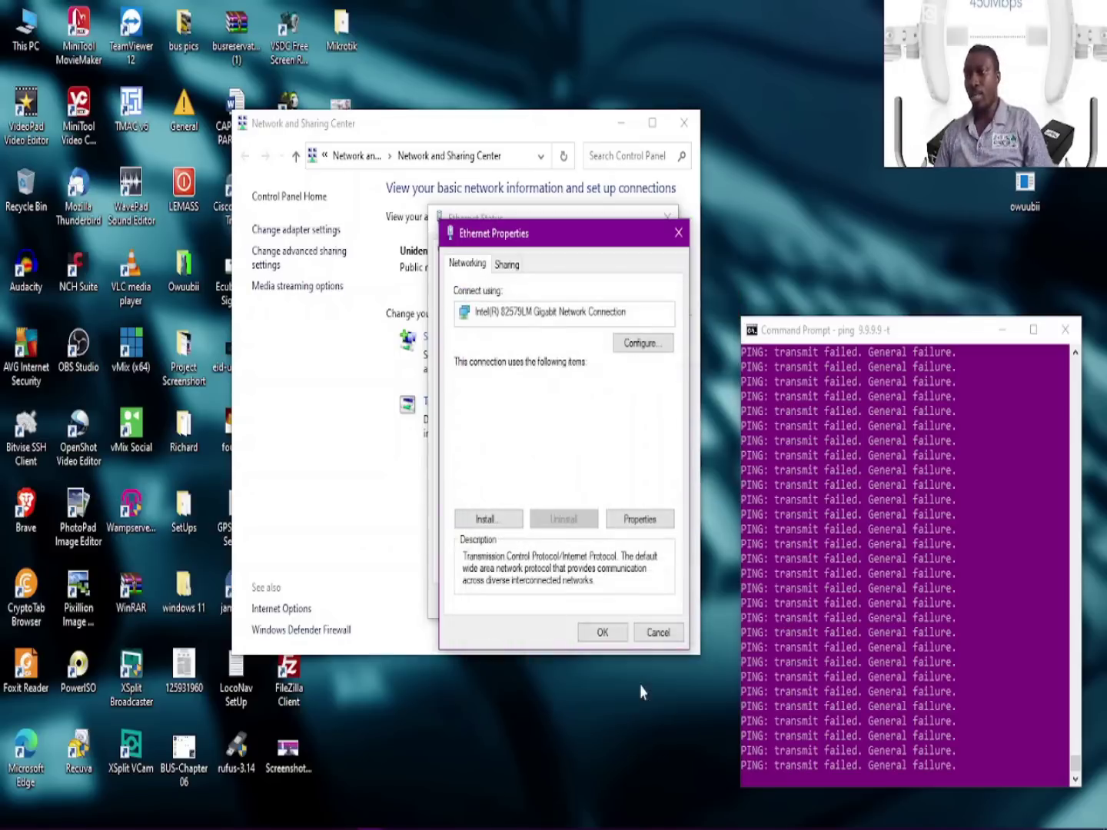
left_click(602, 632)
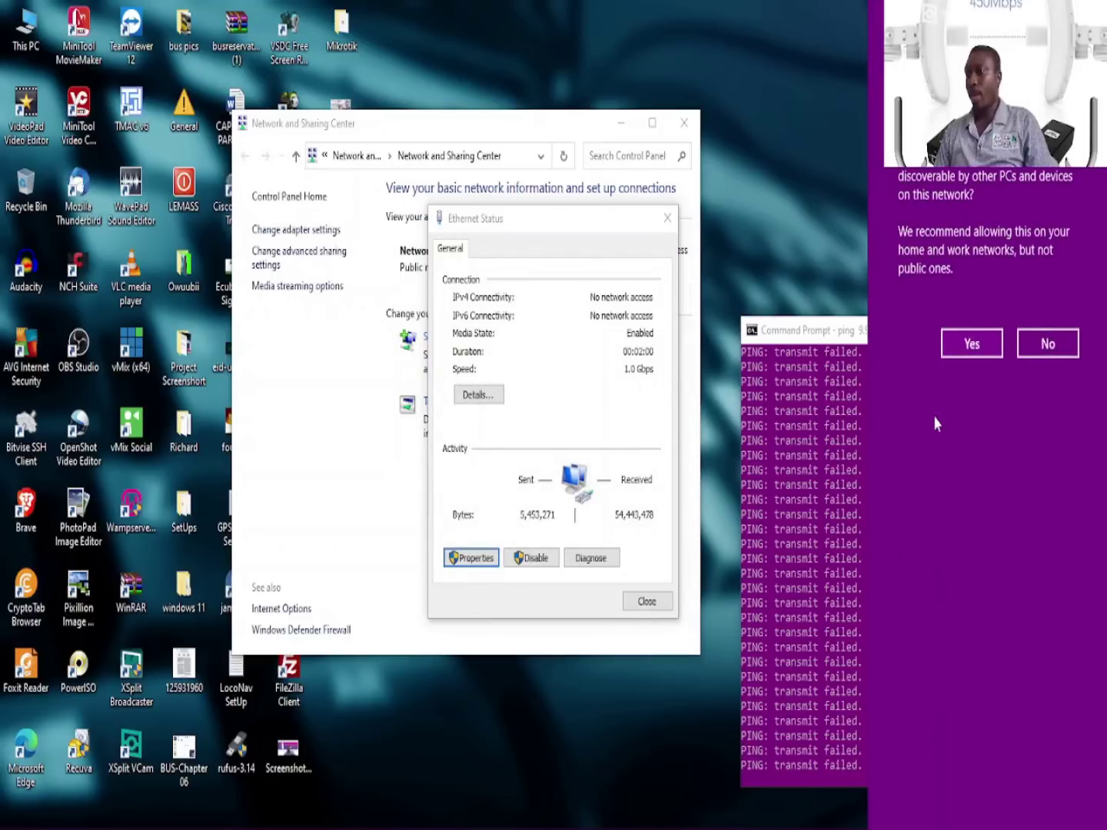
left_click(972, 344)
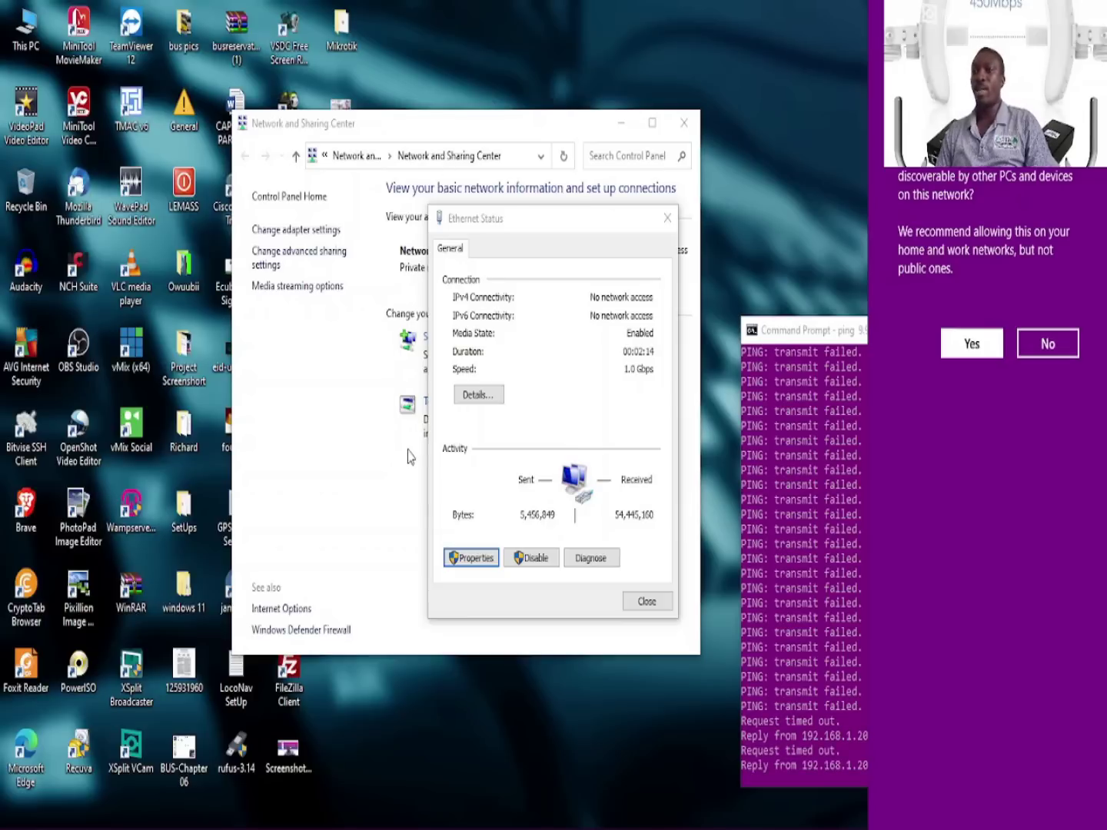
Load 192.168.1.20 in Chrome and expand the certificate warning's advanced details.
left_click(292, 817)
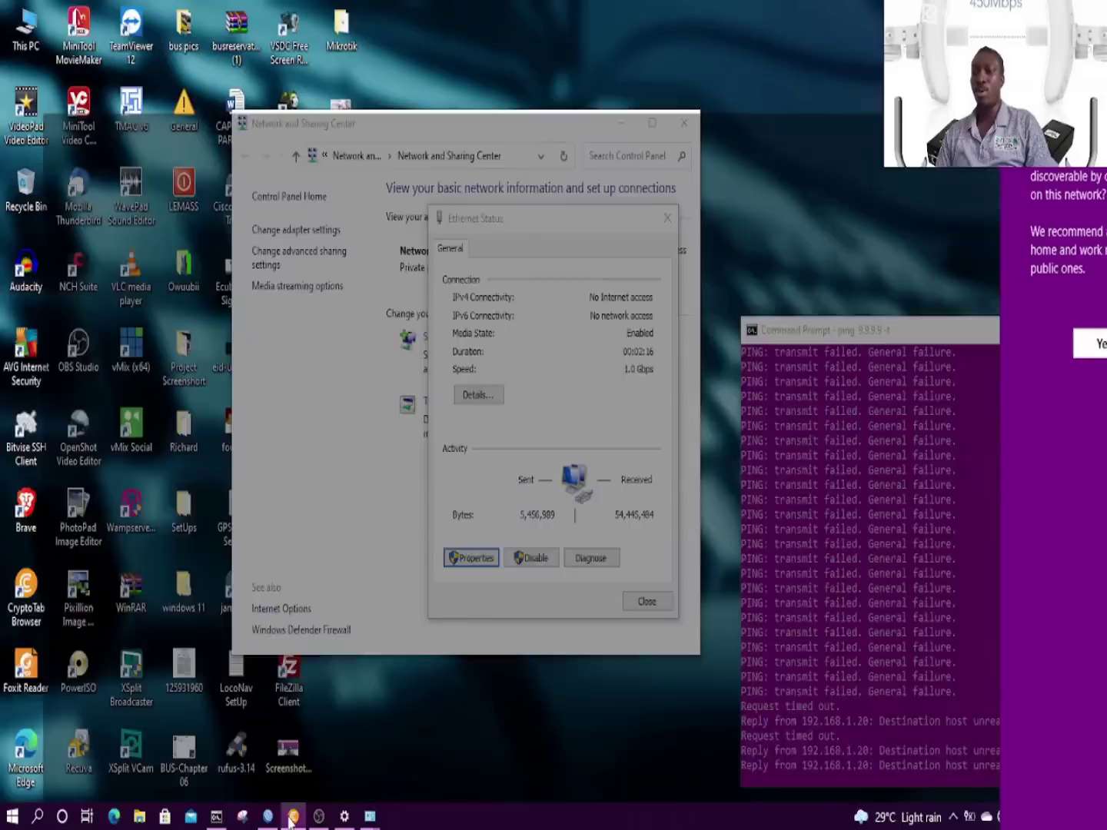
left_click(610, 39)
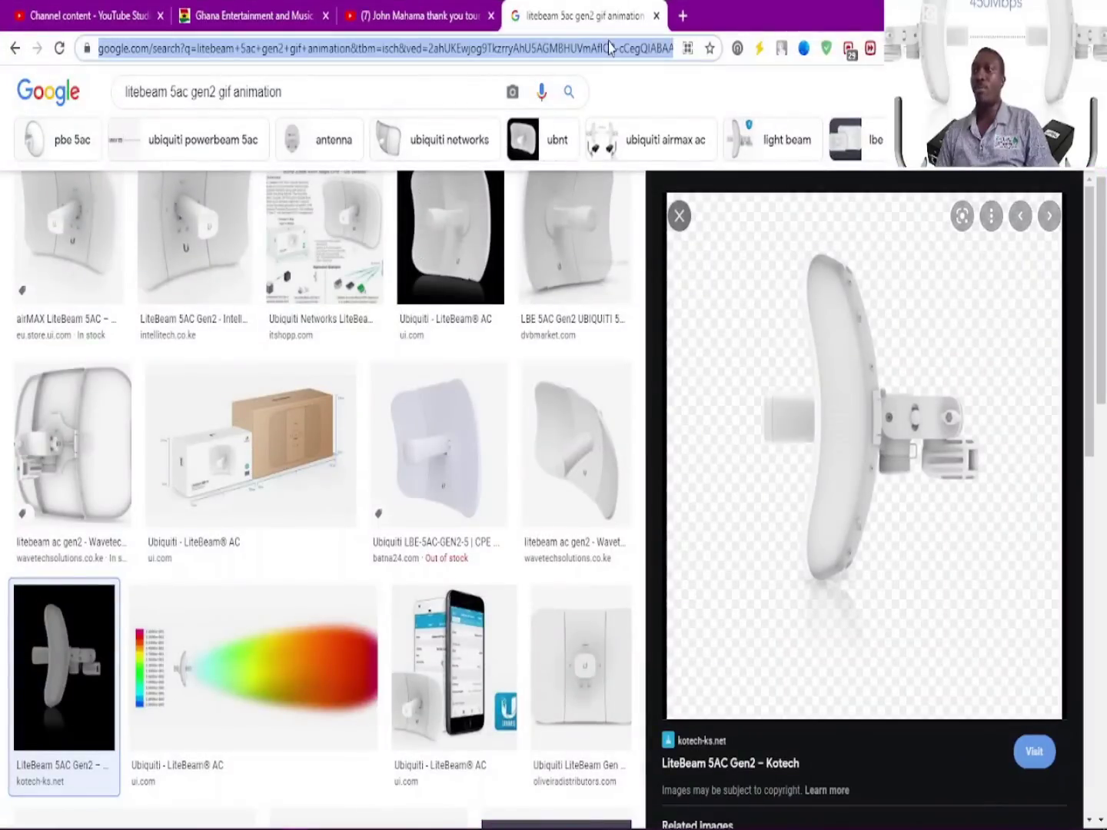
type("192.168.1.20")
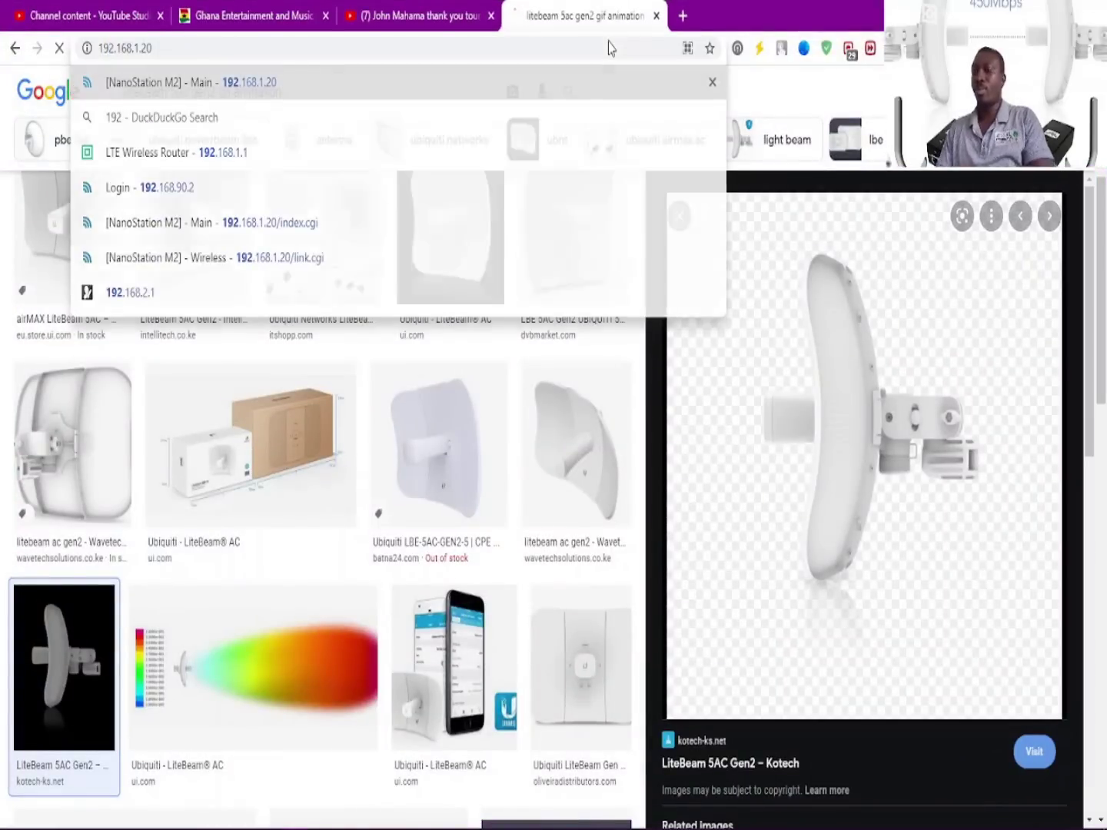
key("Return")
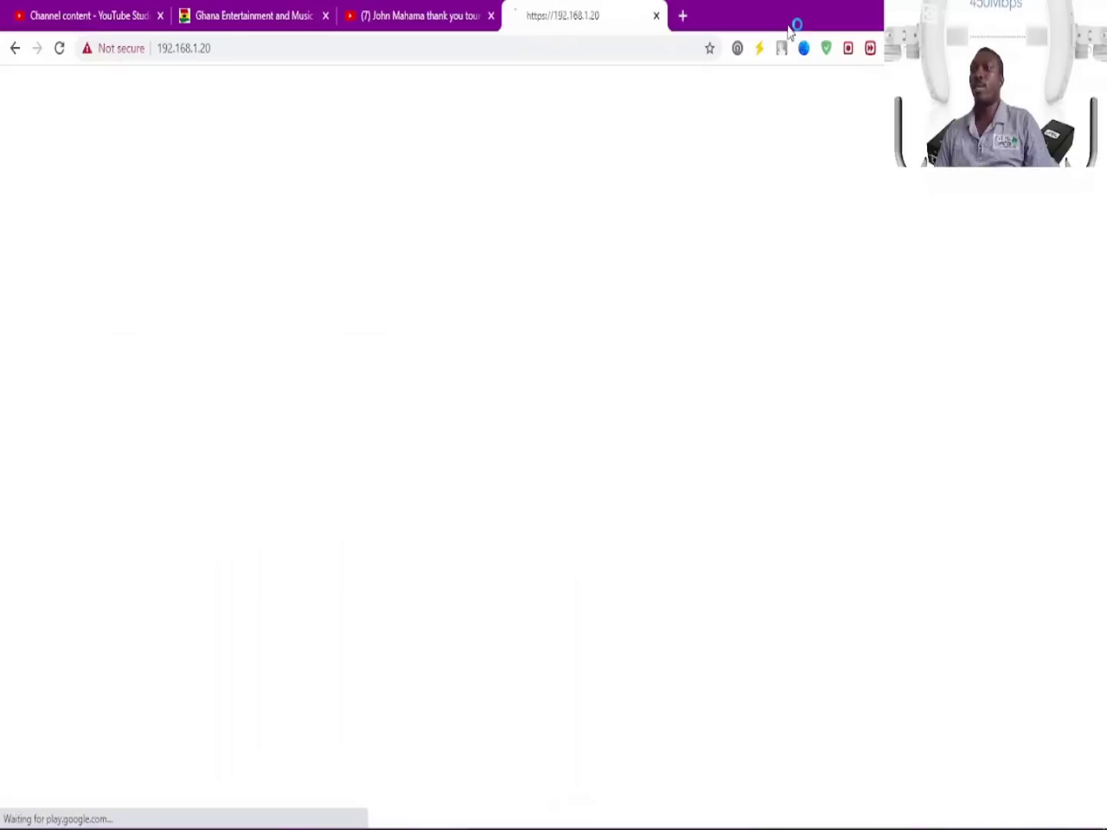
left_click(364, 477)
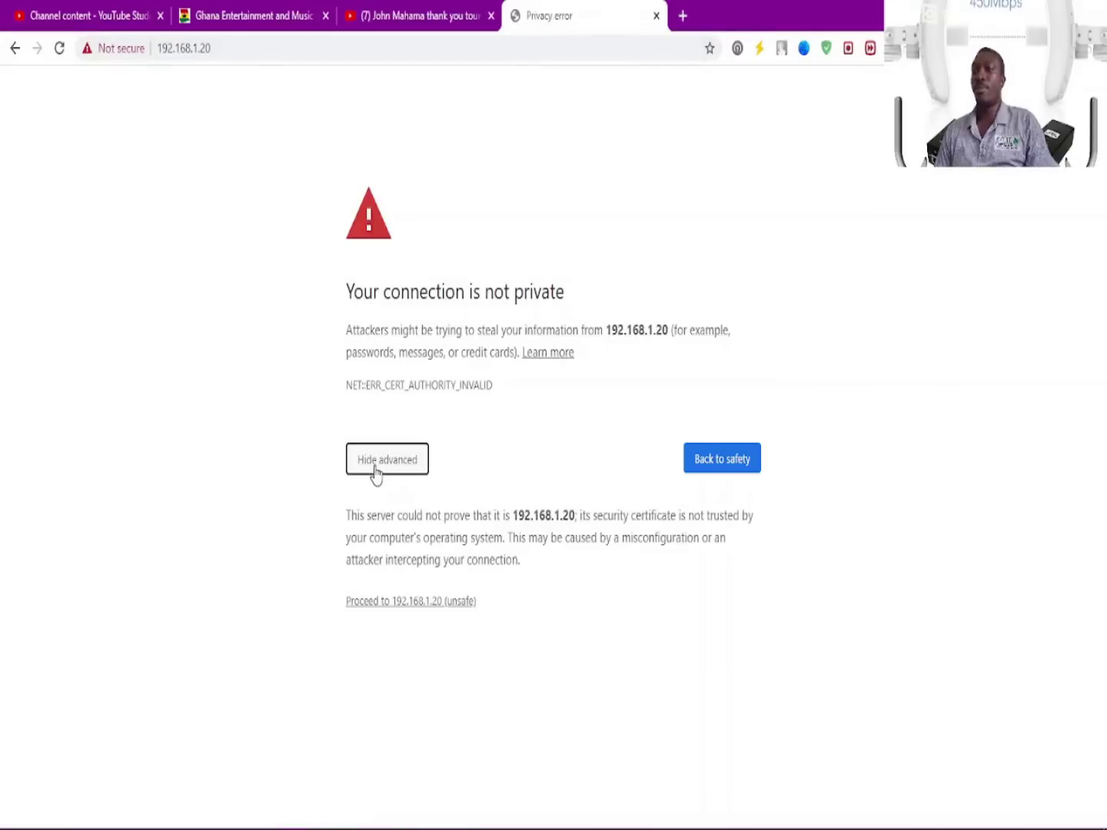
Close the video, Ghana Entertainment and YouTube Studio tabs, then proceed to 192.168.1.20 (unsafe).
left_click(492, 15)
left_click(325, 16)
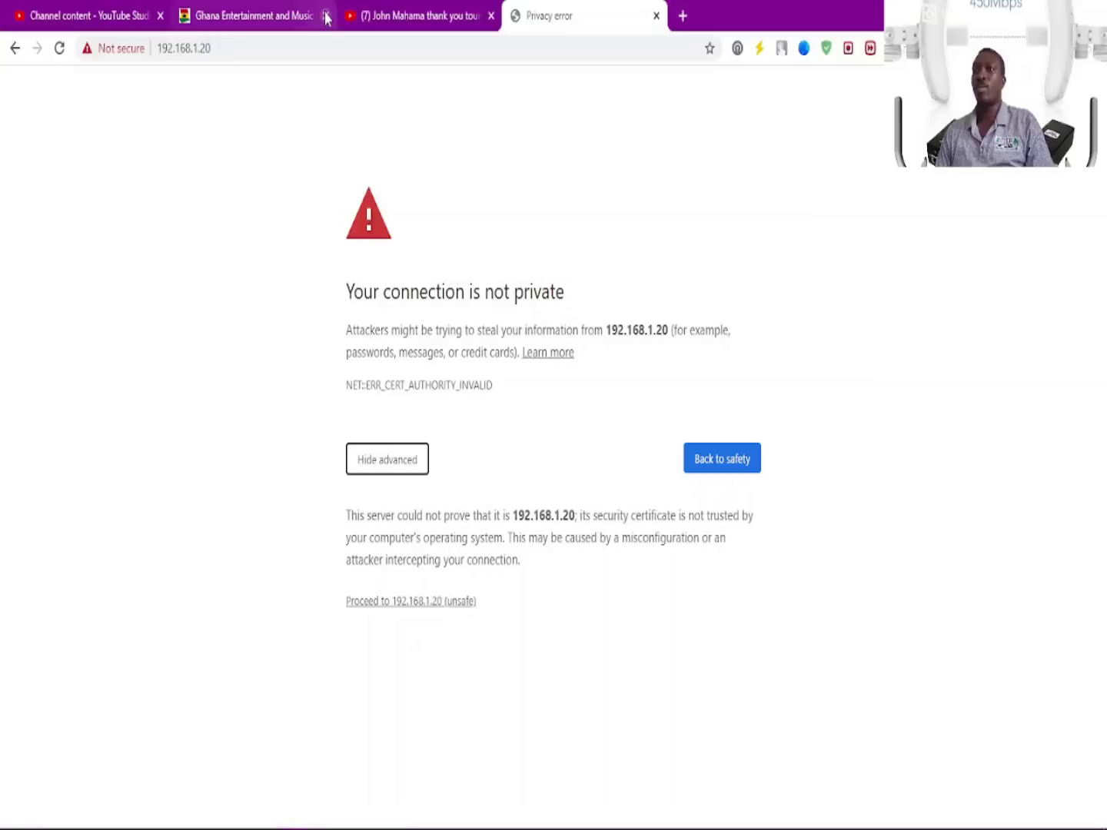
left_click(155, 18)
left_click(161, 19)
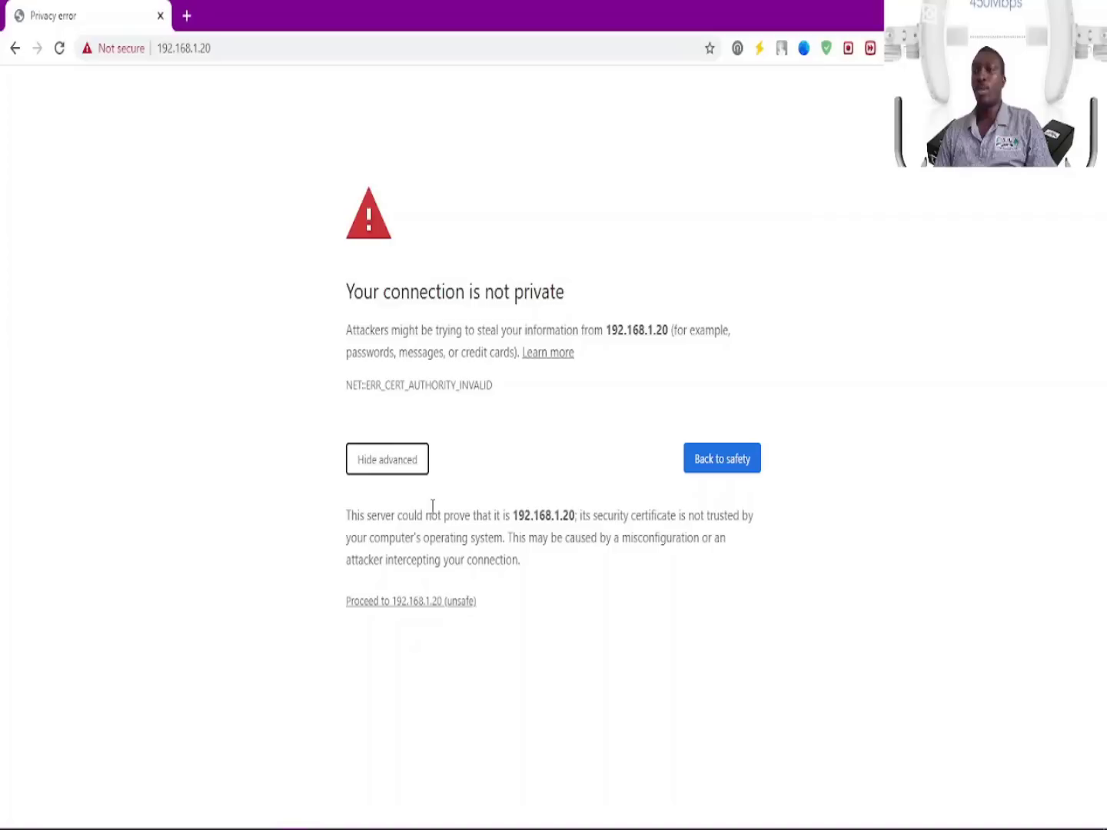
left_click(259, 50)
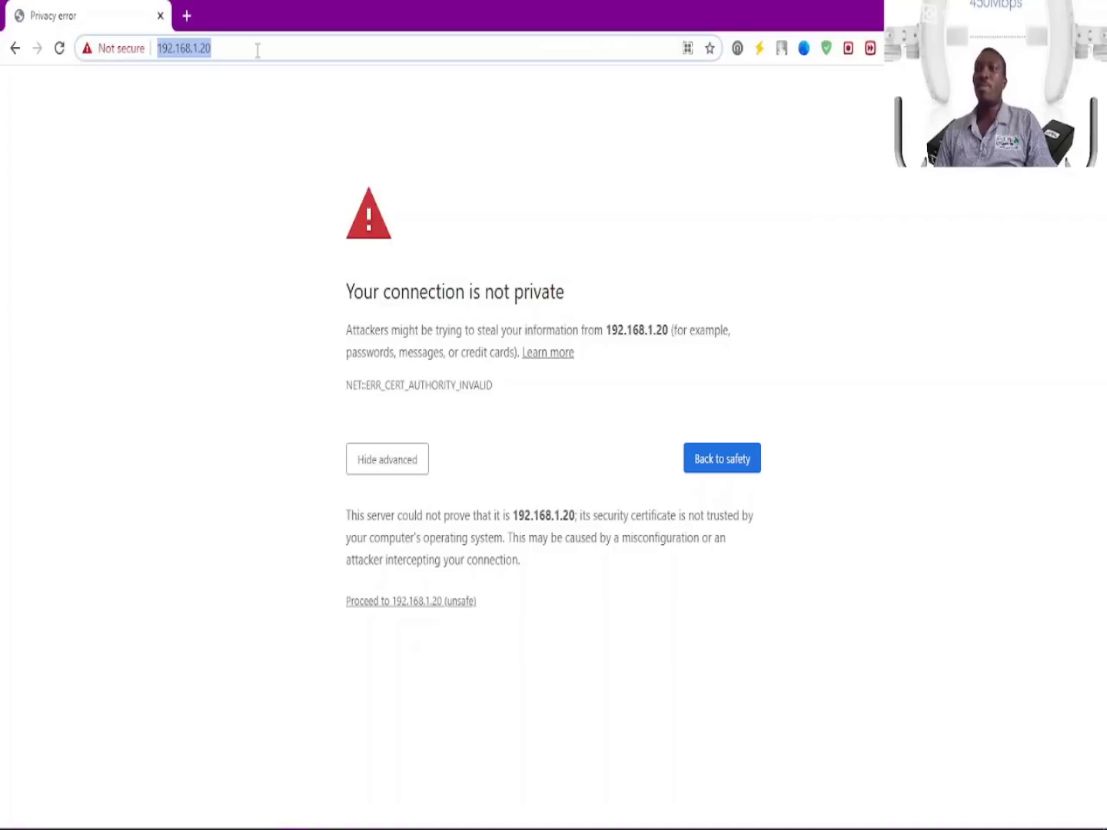
left_click(258, 50)
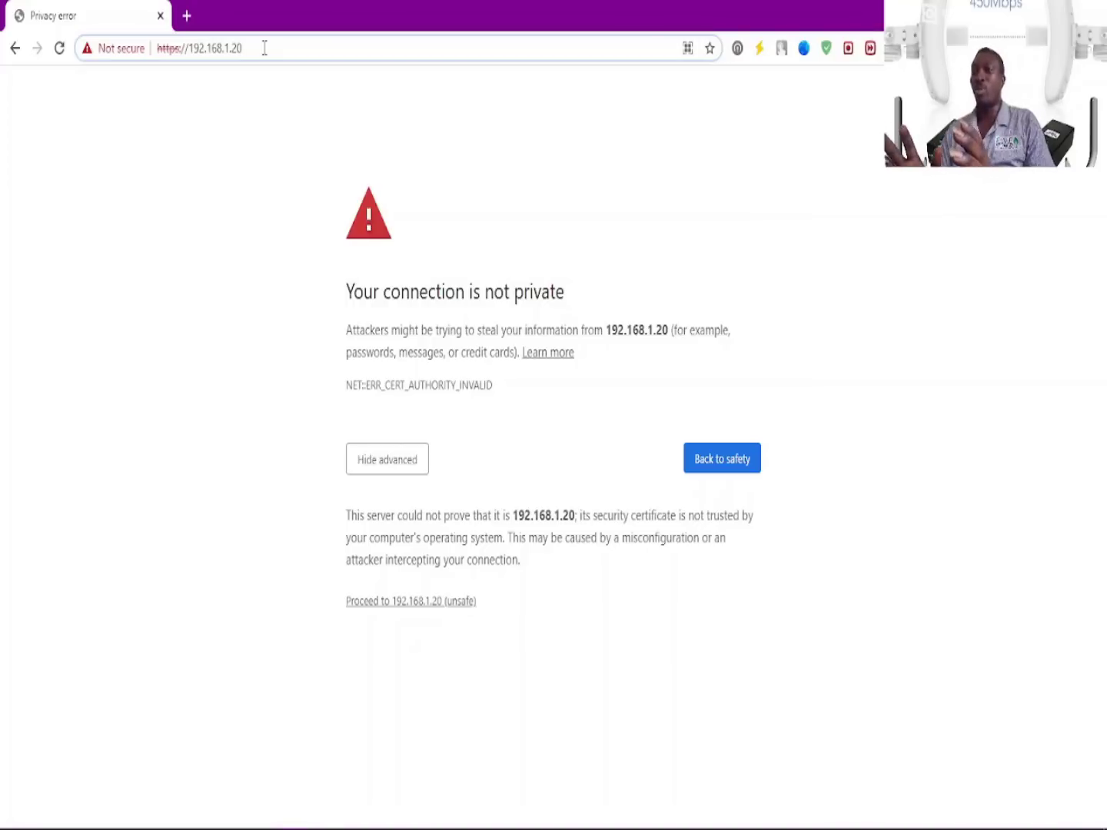
left_click(379, 603)
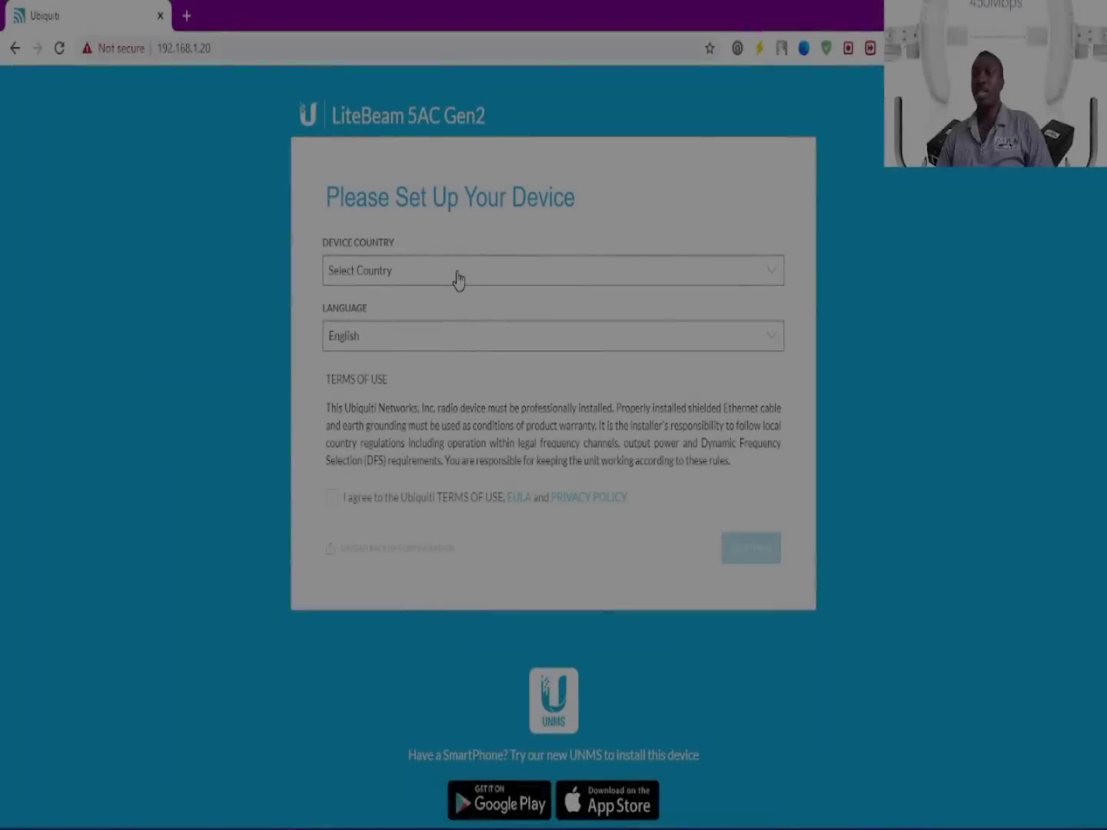
Choose United Kingdom as the device country and accept the terms of use.
left_click(457, 277)
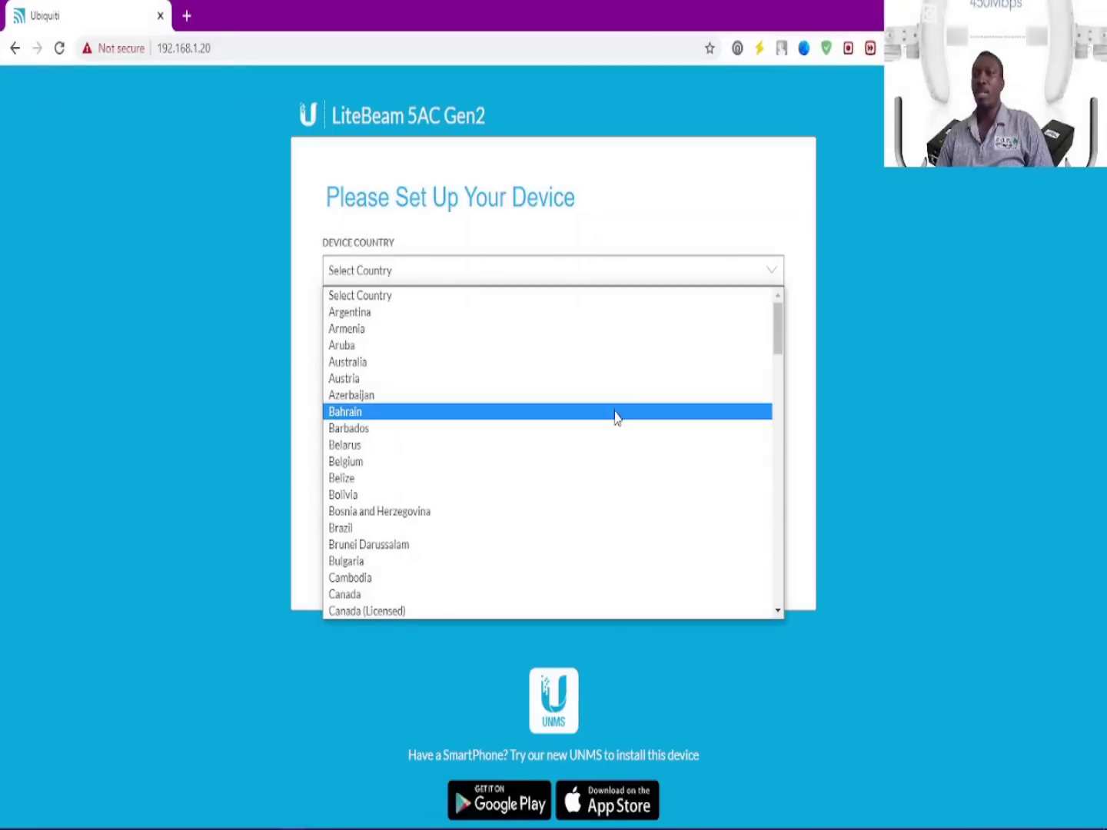
left_click_drag(780, 336, 731, 607)
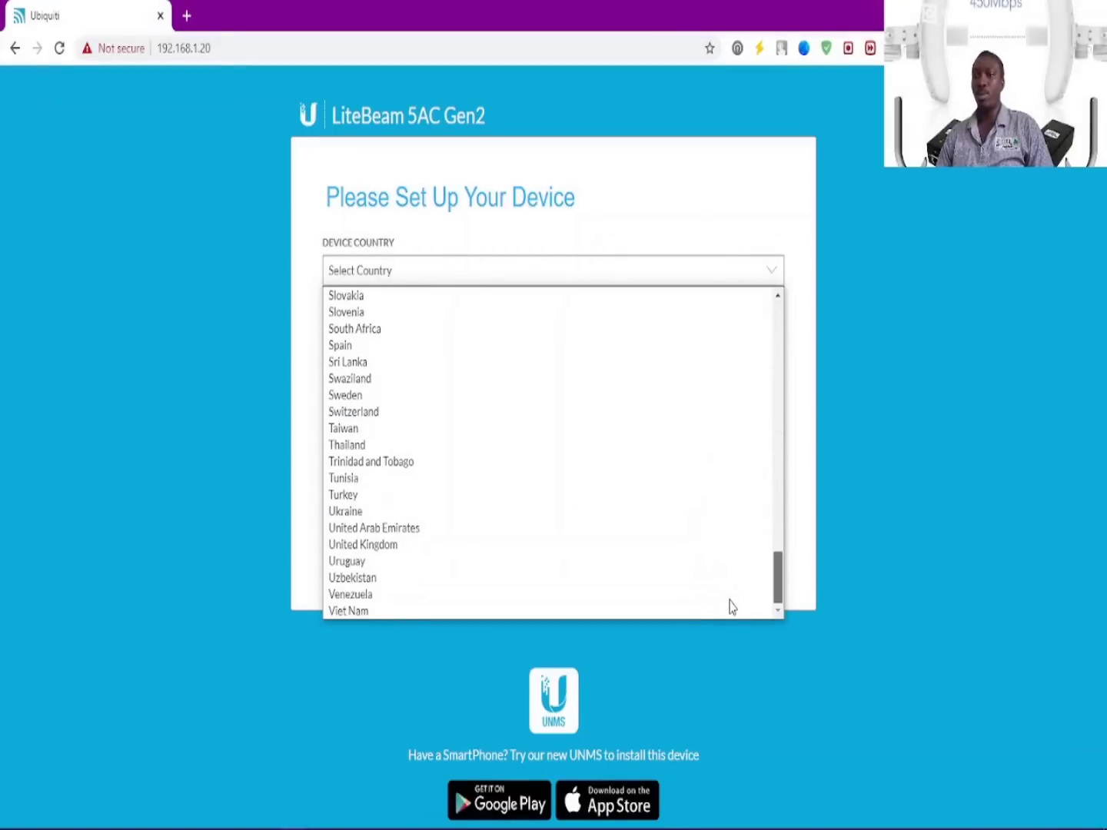
left_click(407, 547)
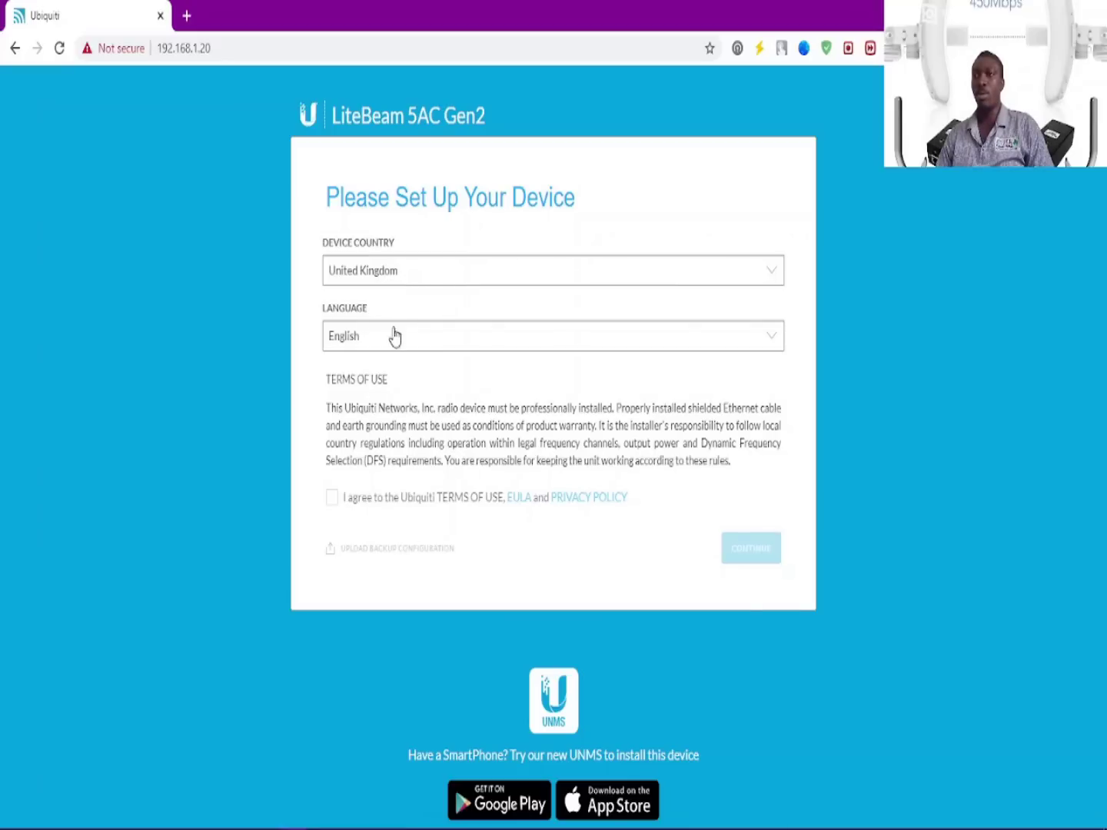
left_click(332, 498)
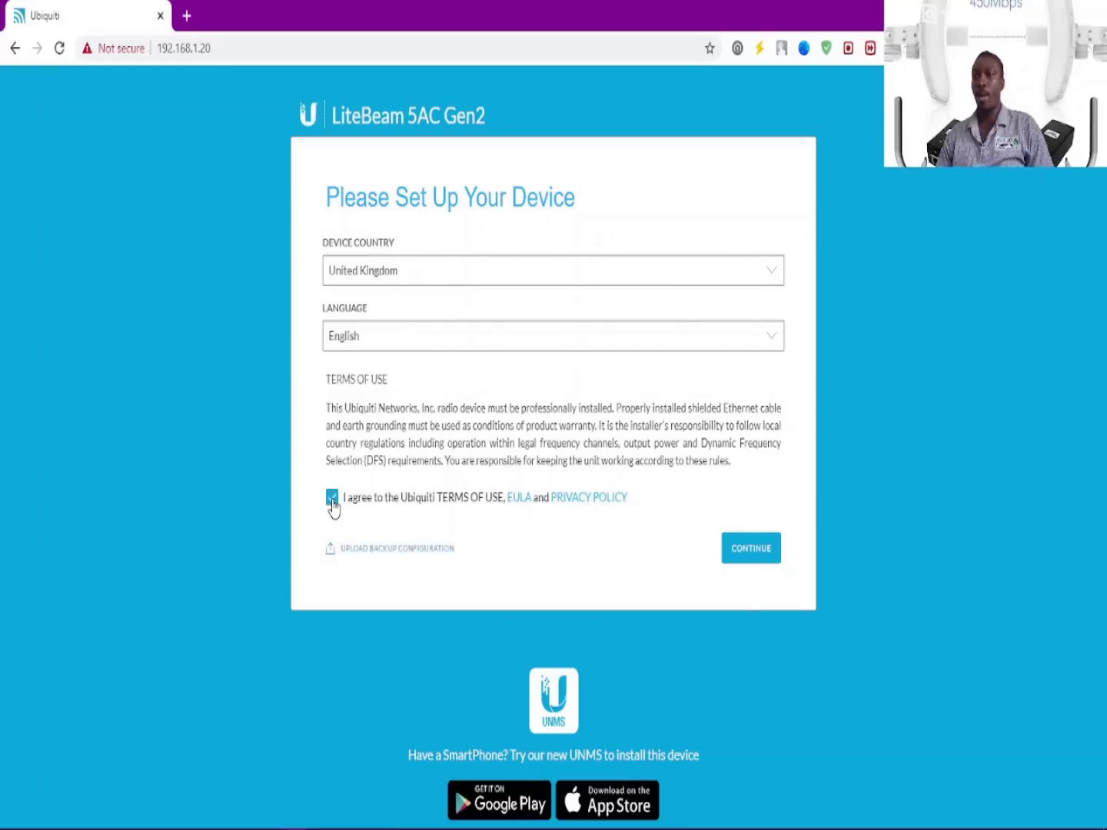
left_click(753, 555)
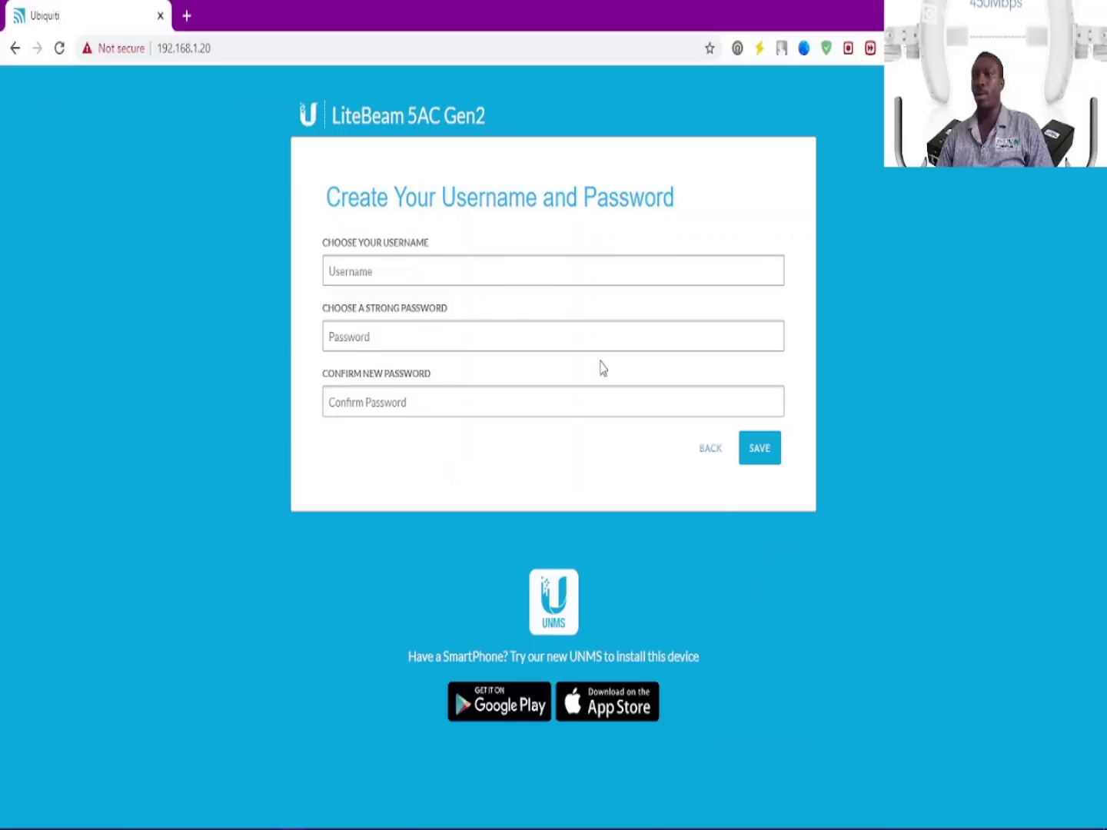
Enter the admin username and password, confirm the password, and save the credentials.
left_click(445, 263)
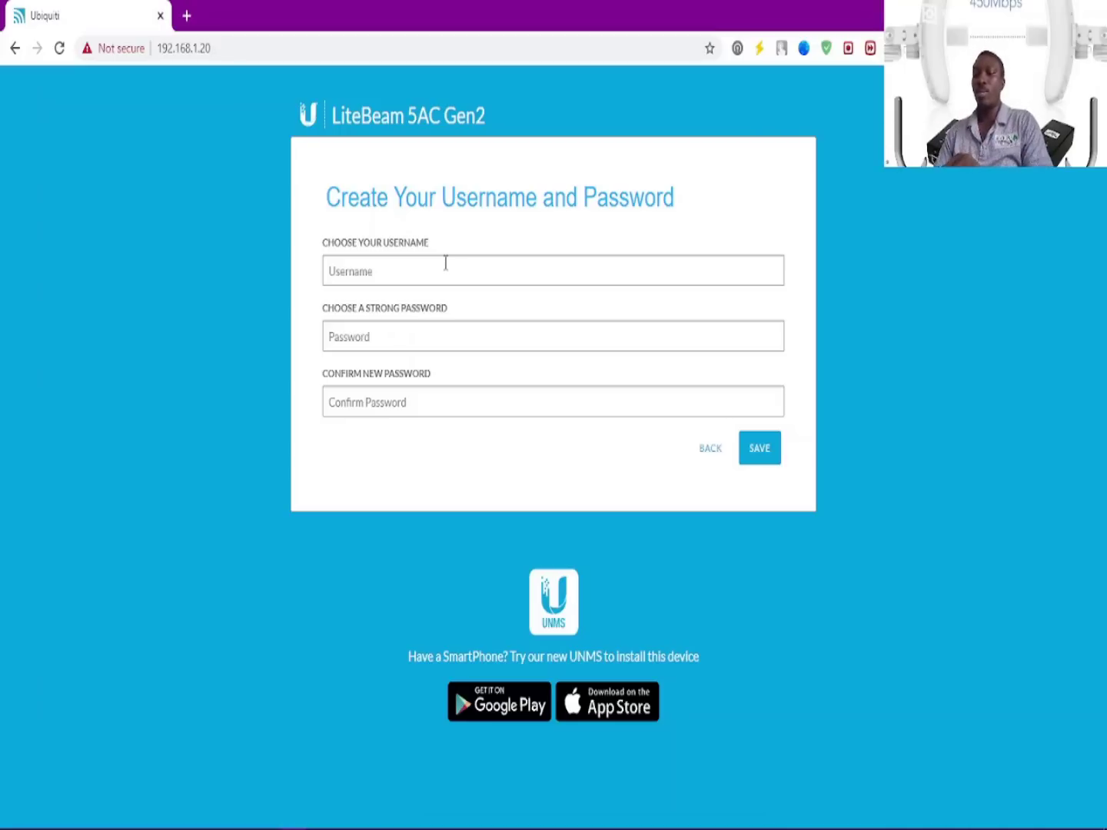
type("owuubii")
key("Tab")
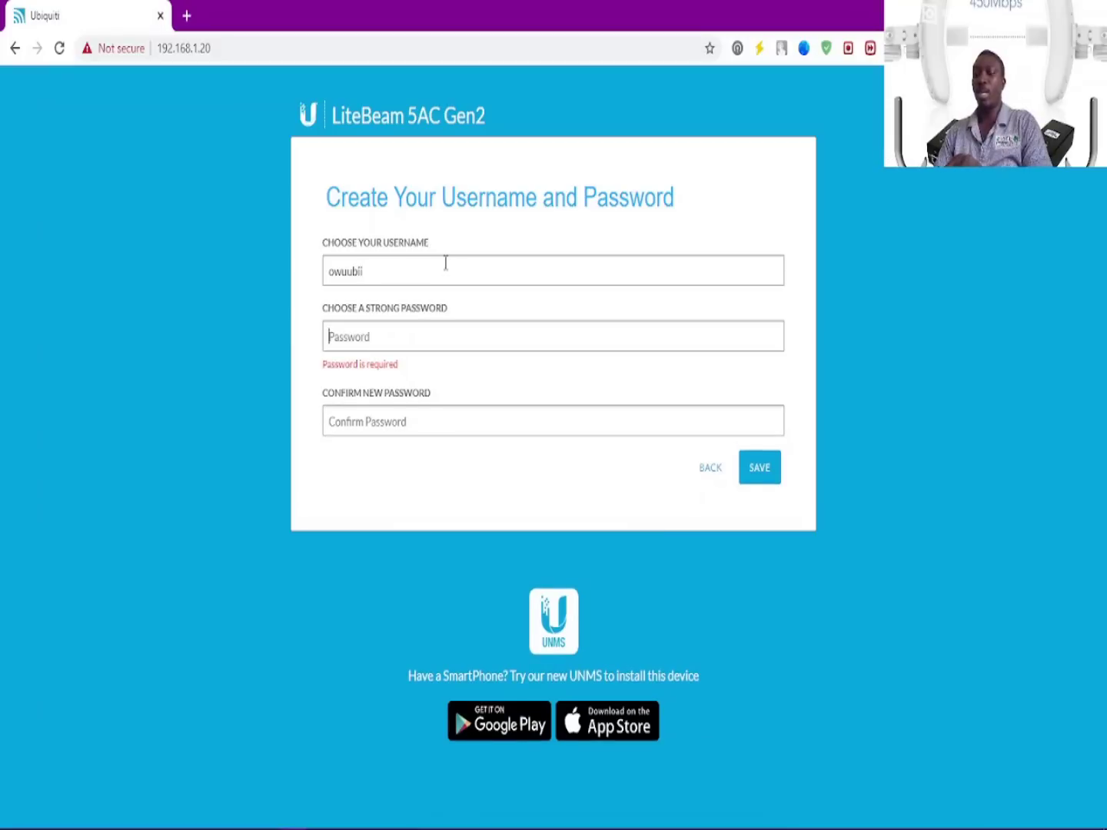
type("•••••")
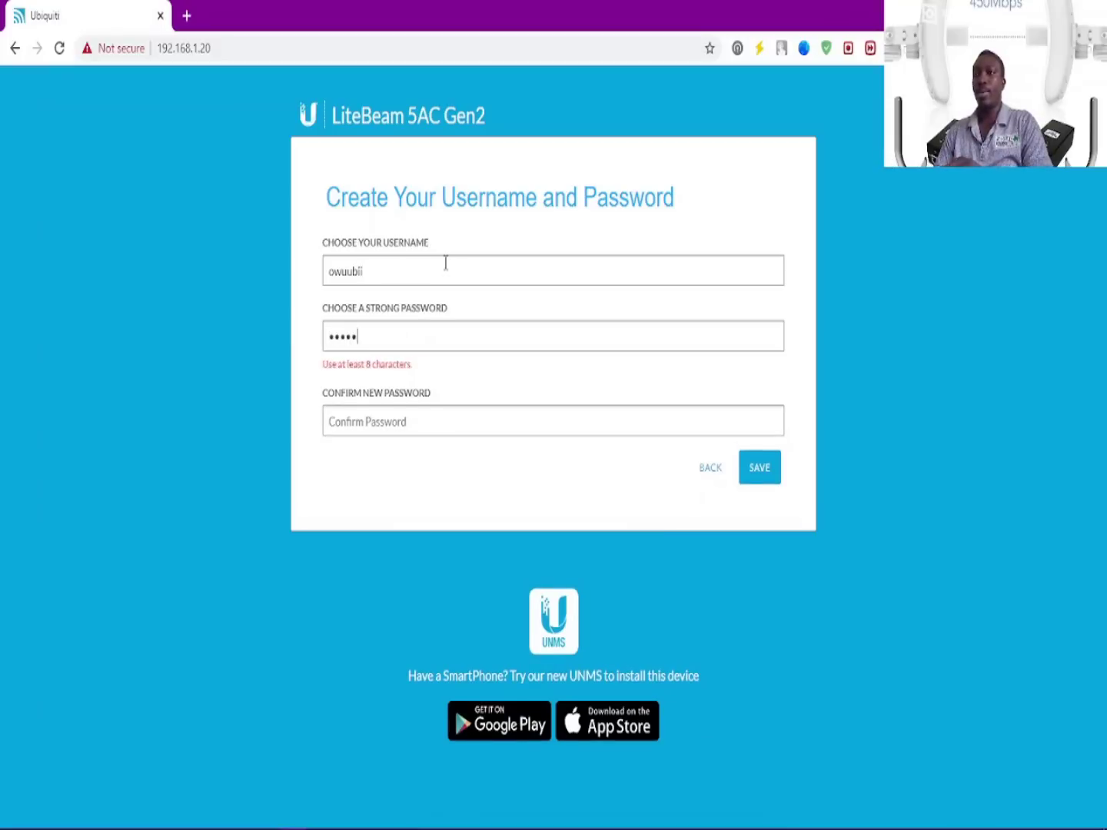
type("••••")
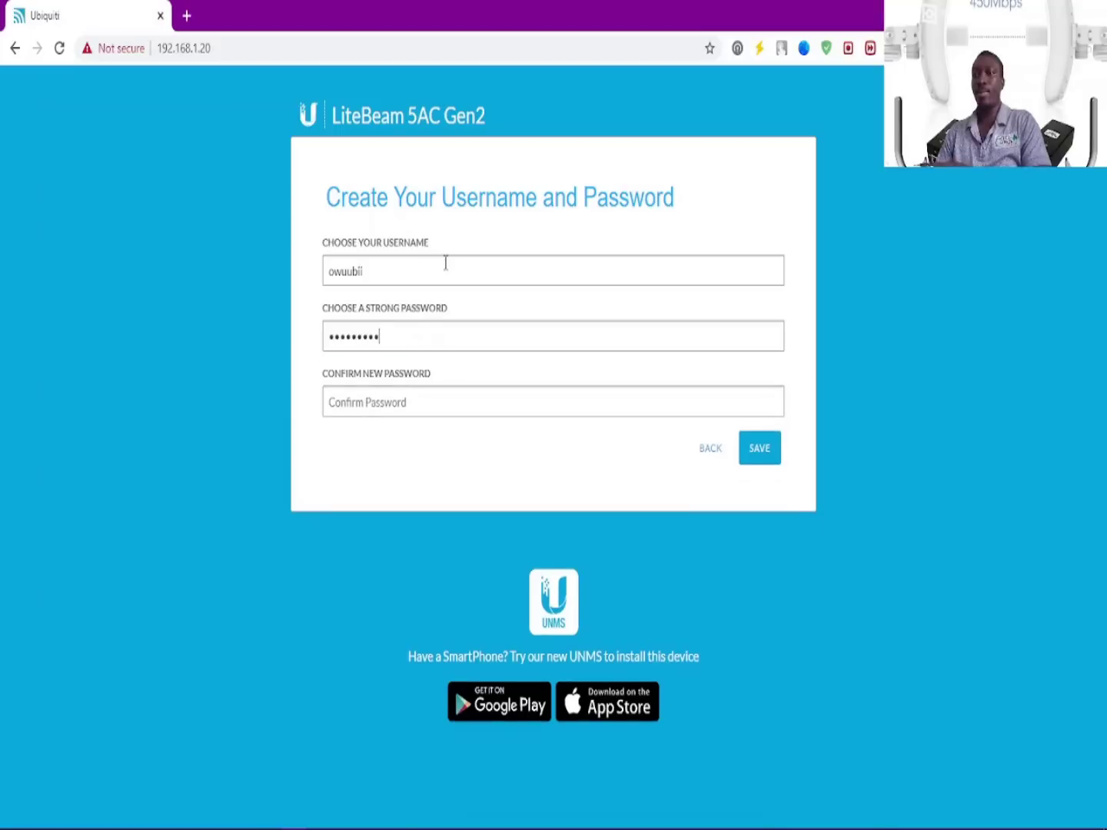
key("BackSpace")
key("BackSpace")
key("BackSpace")
key("BackSpace")
key("BackSpace")
key("BackSpace")
key("BackSpace")
key("BackSpace")
key("BackSpace")
type("•••")
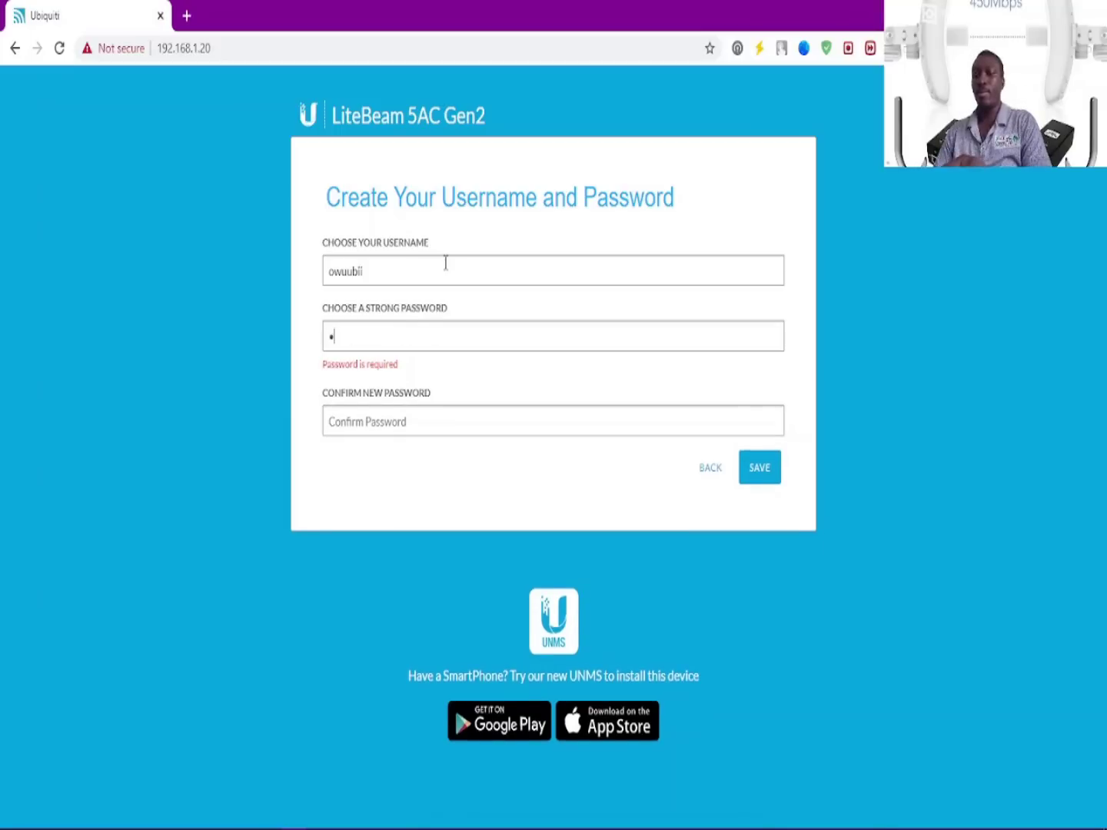
type("••••••")
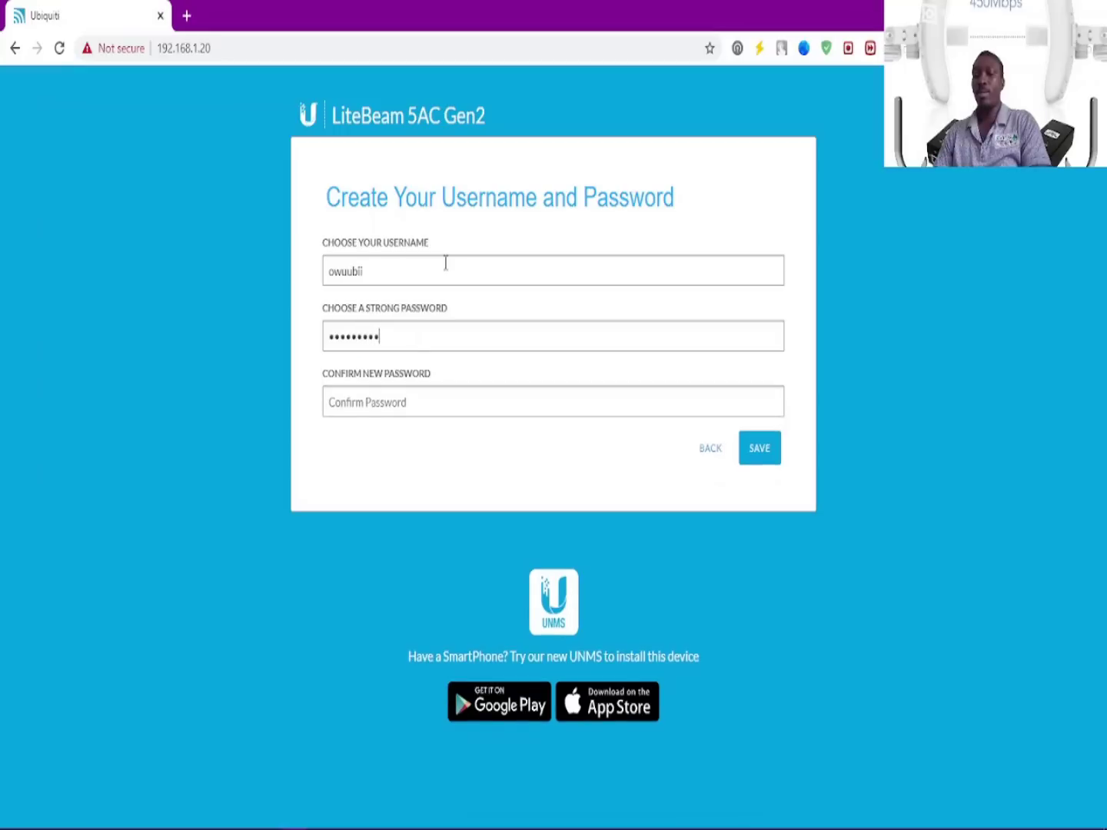
key("Tab")
type("••••••")
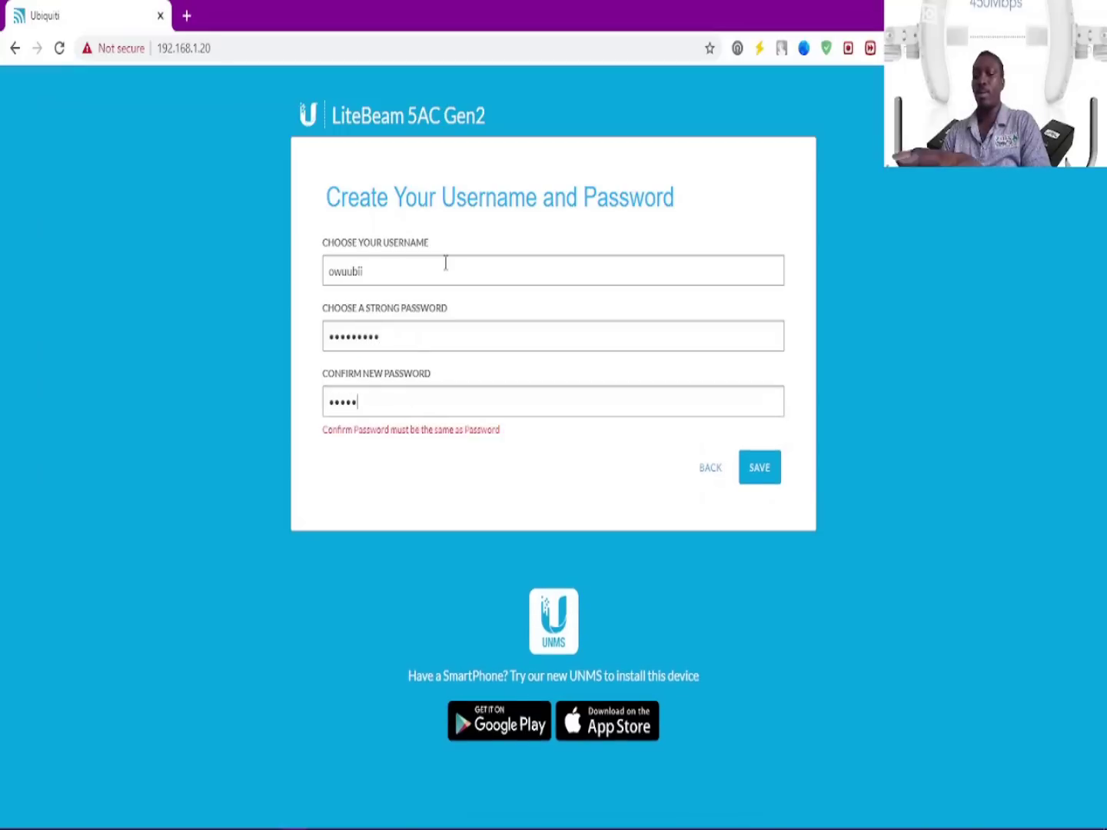
type("•••")
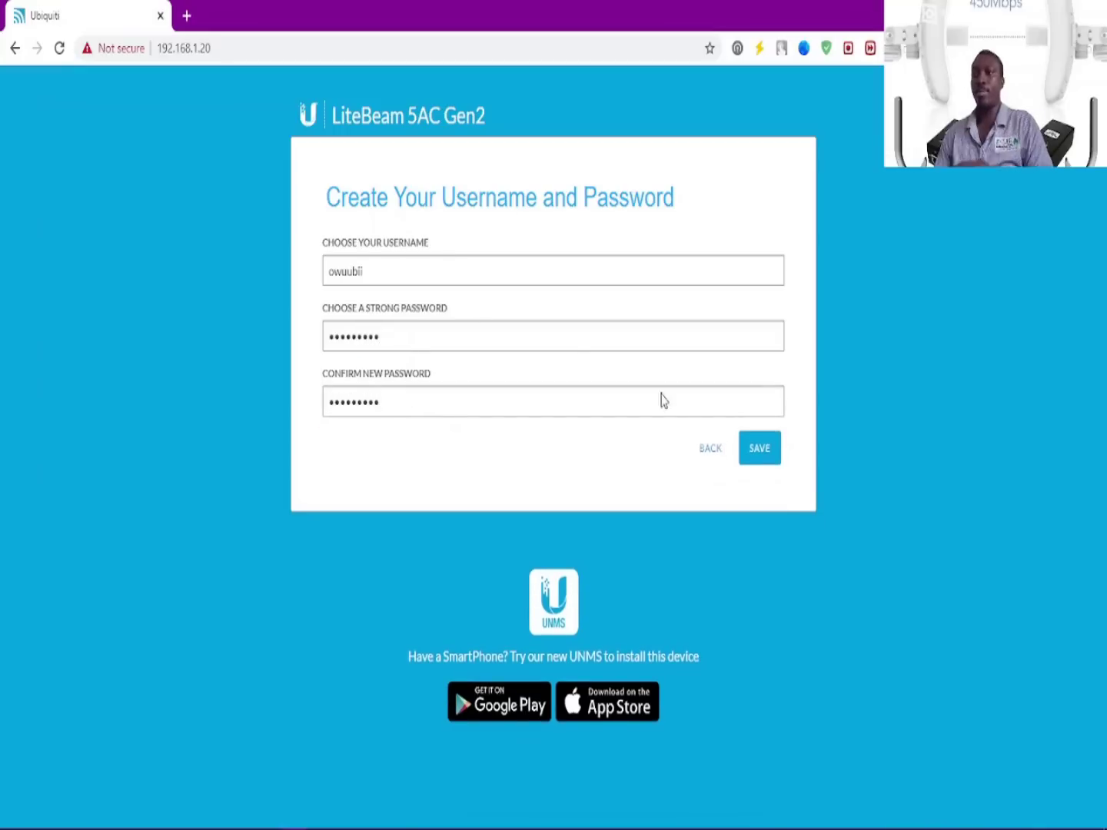
left_click(749, 453)
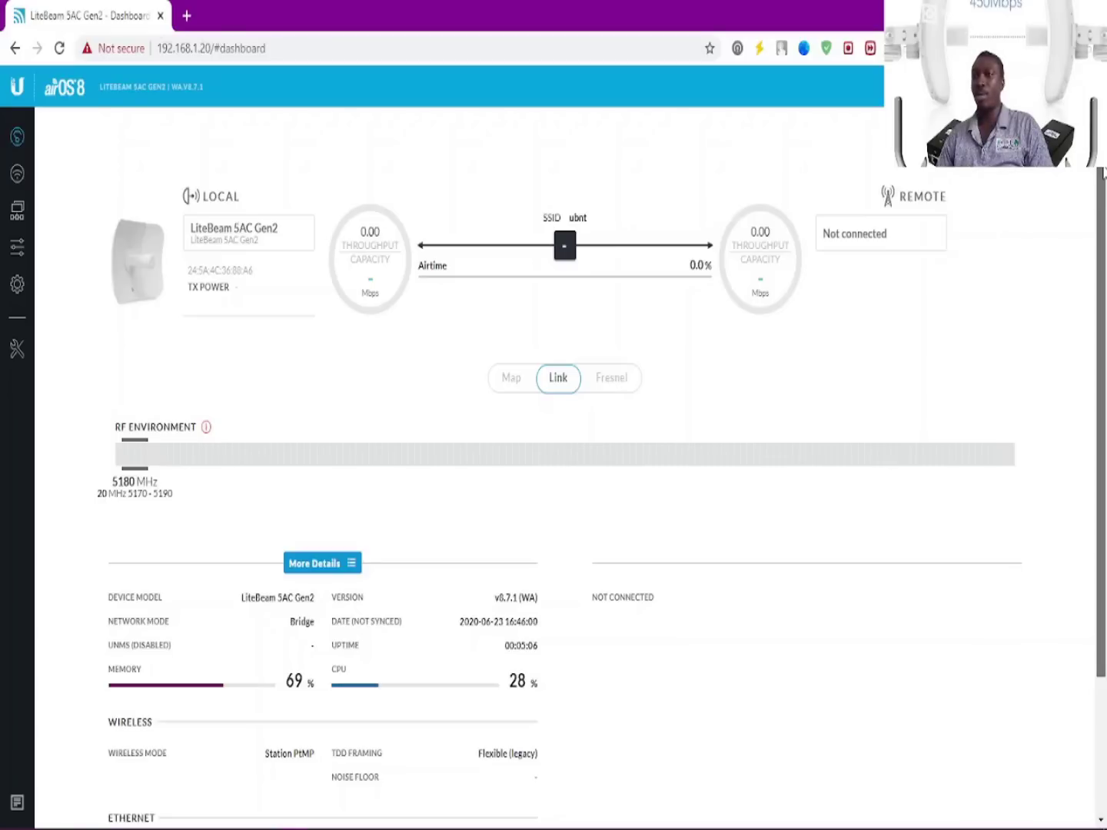
Scroll the airOS dashboard down to the Ethernet section and back up to the Local/Remote panel.
scroll(1102, 215, "down", 1)
scroll(1103, 277, "down", 1)
scroll(1095, 313, "down", 1)
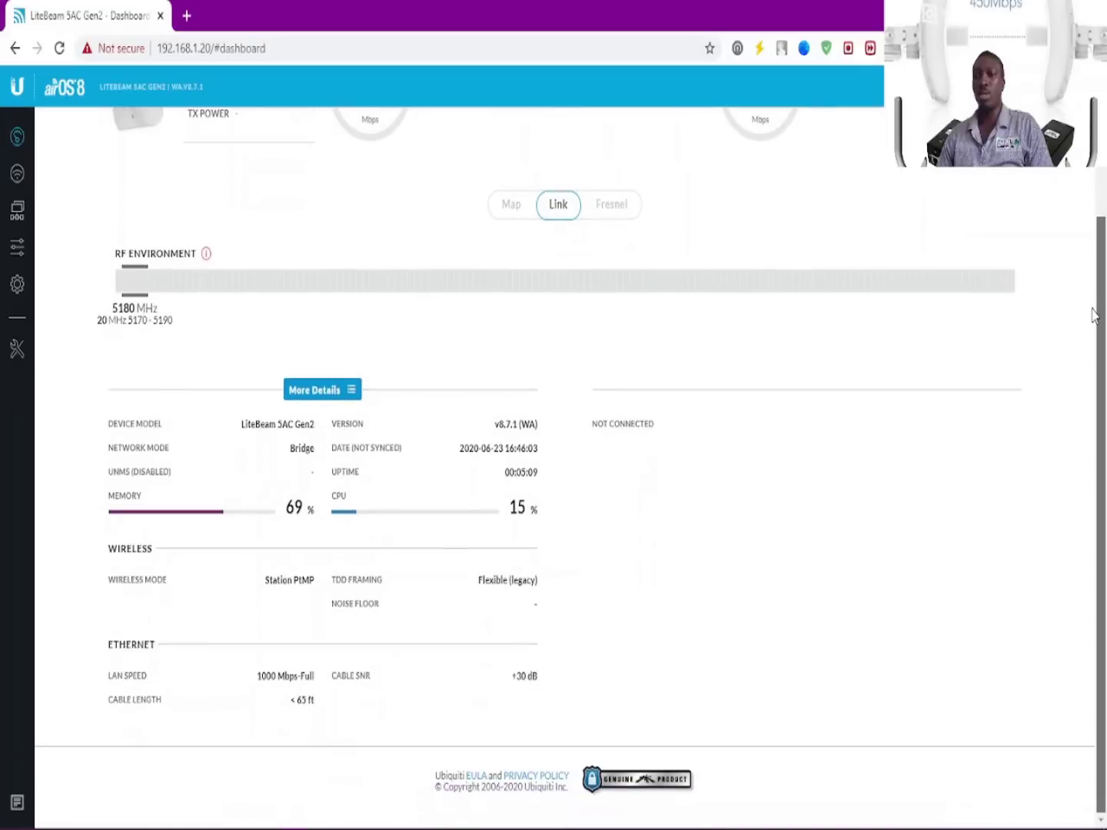
scroll(1083, 349, "up", 3)
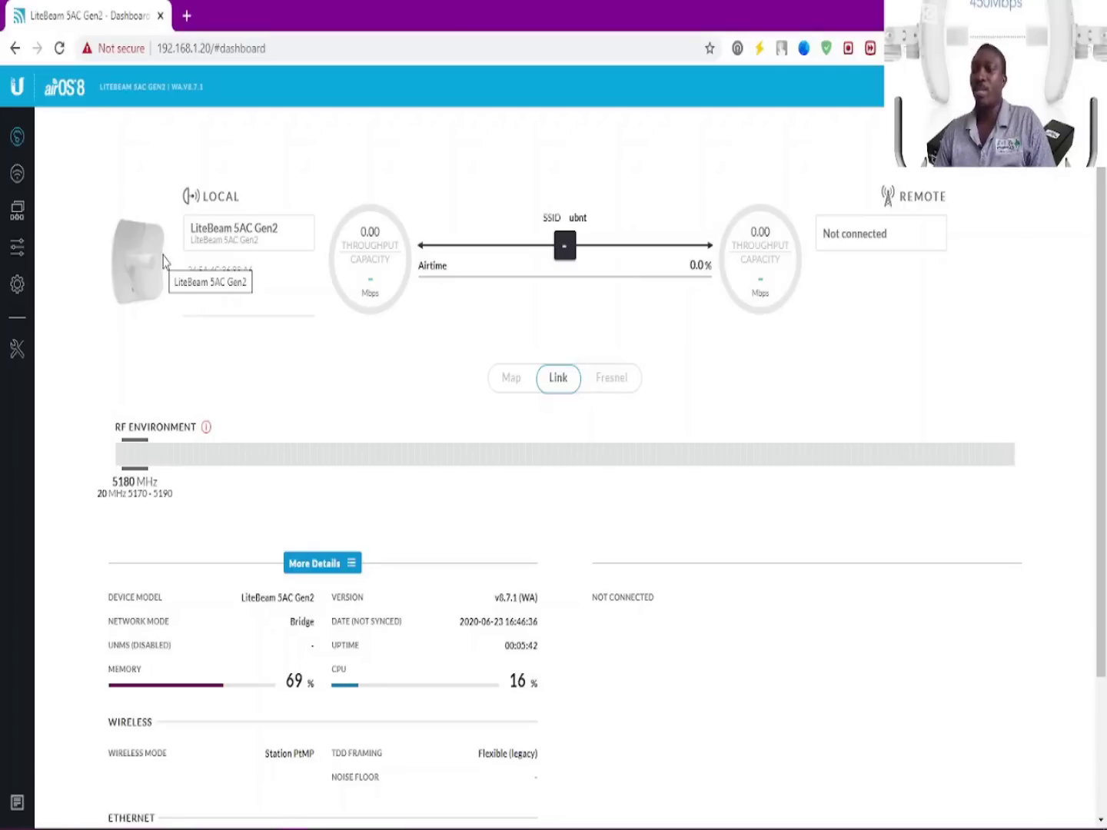
On the Wireless page, turn on Access Point and PTP mode, keeping channel width at 40 MHz.
left_click(17, 172)
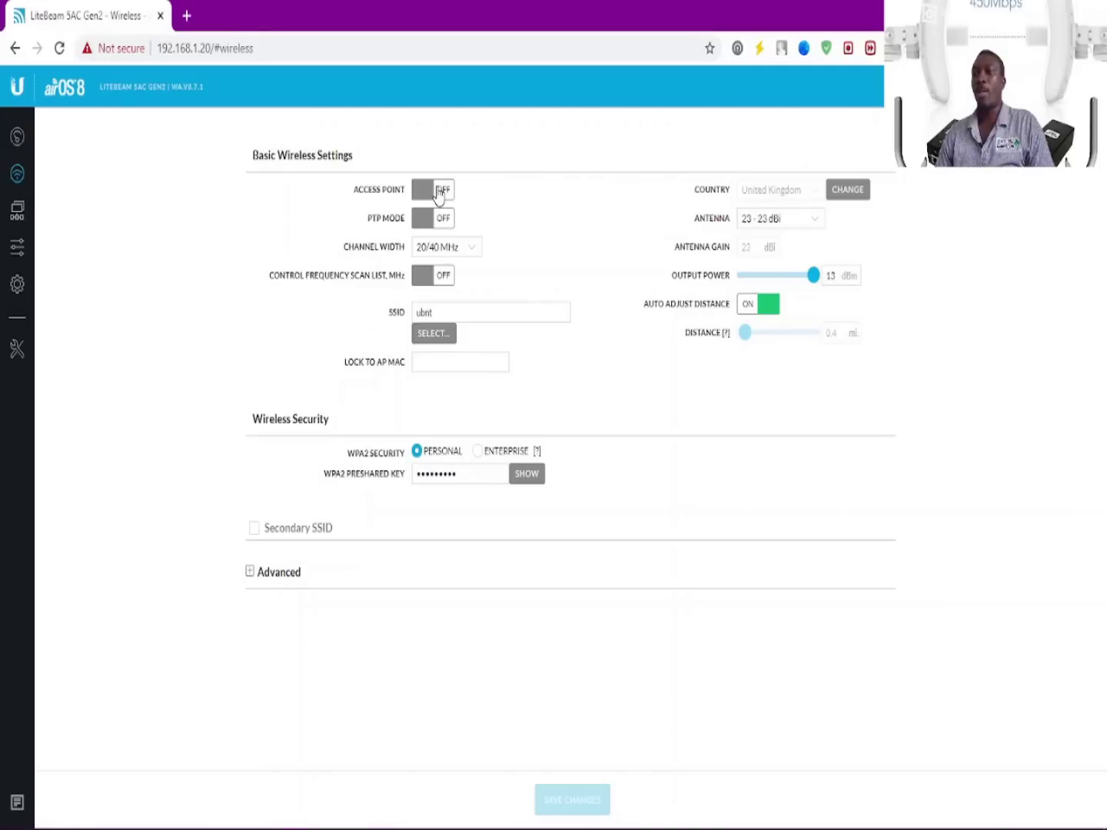
left_click(440, 192)
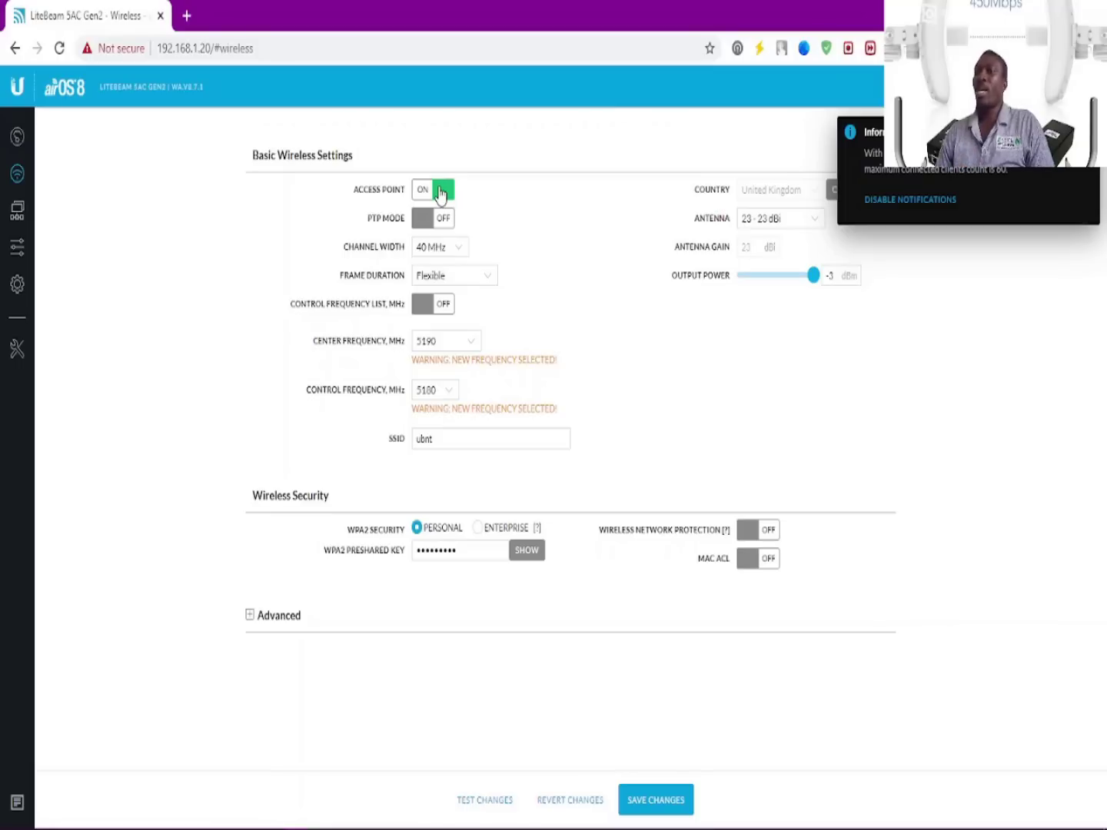
left_click(435, 218)
left_click(457, 247)
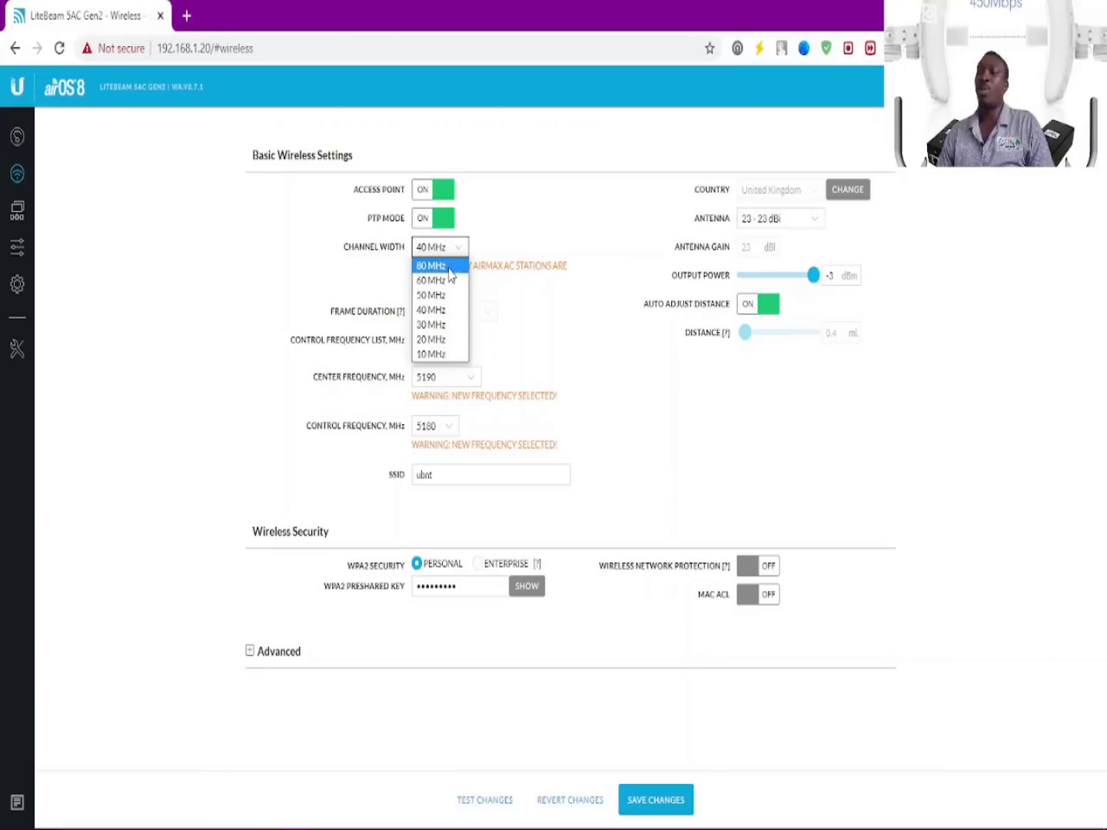
left_click(491, 294)
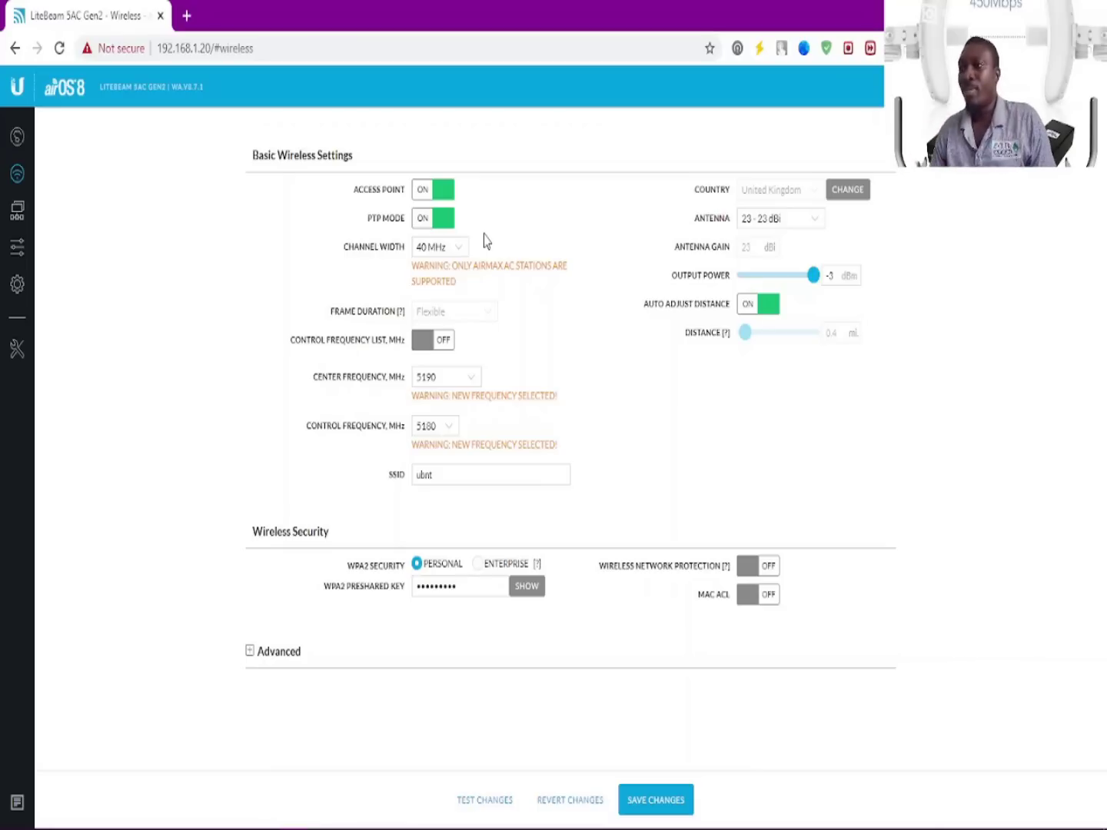
left_click(772, 221)
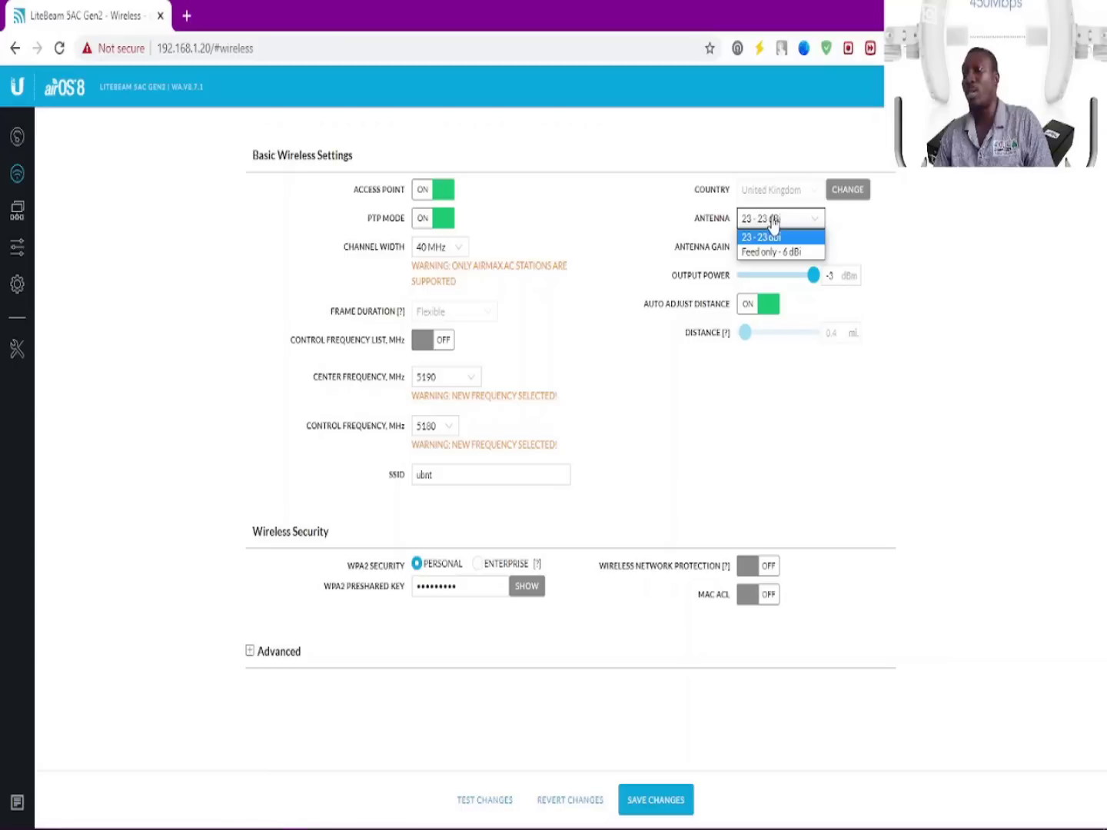
left_click(847, 225)
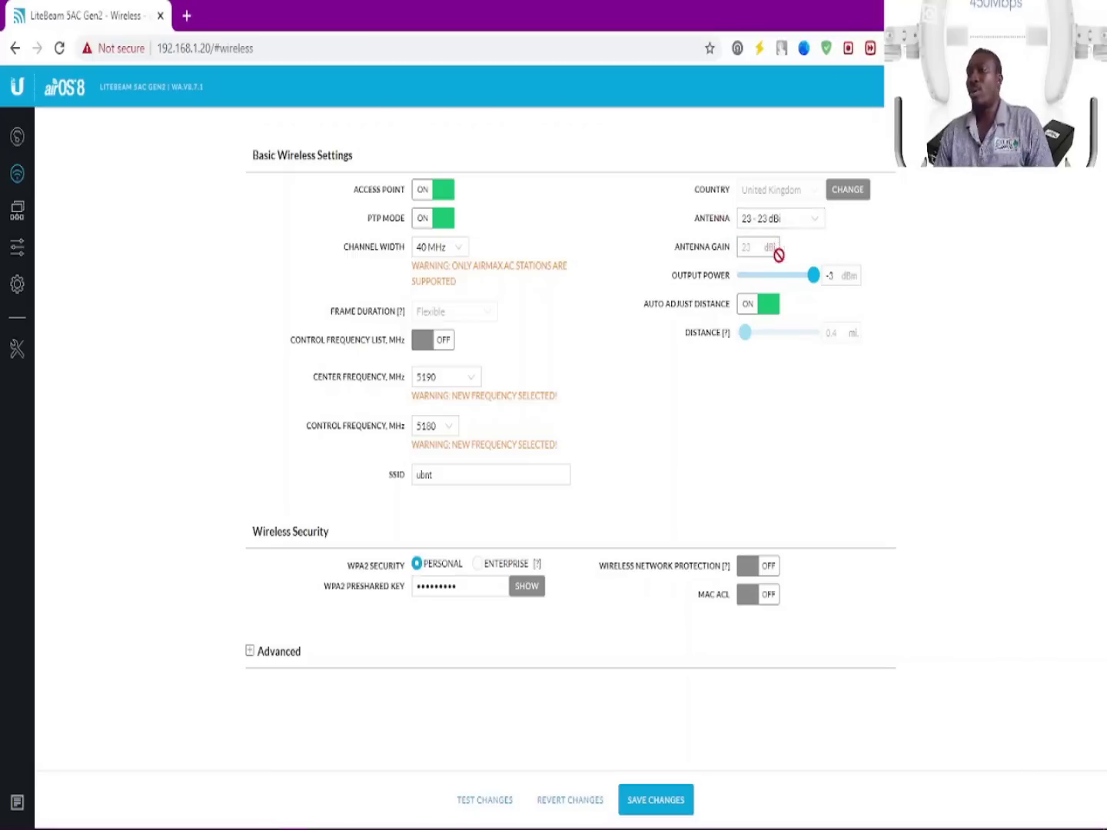
left_click(790, 222)
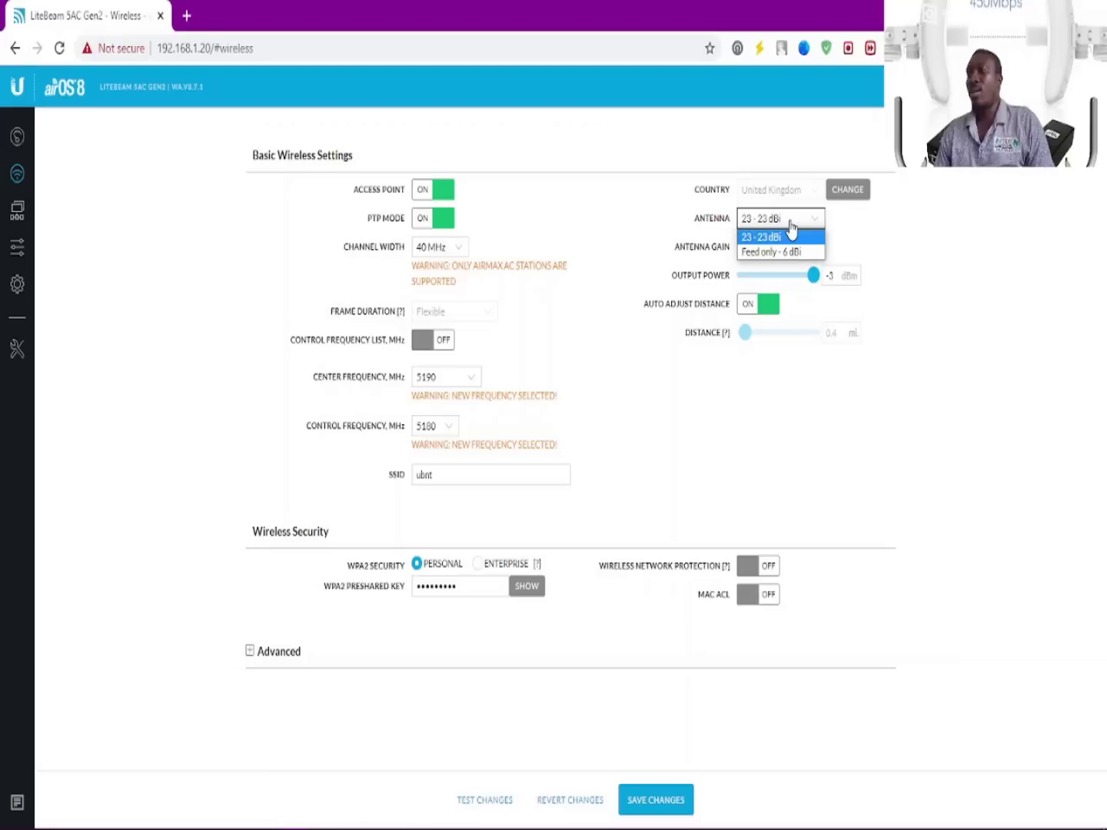
left_click(772, 253)
left_click(777, 224)
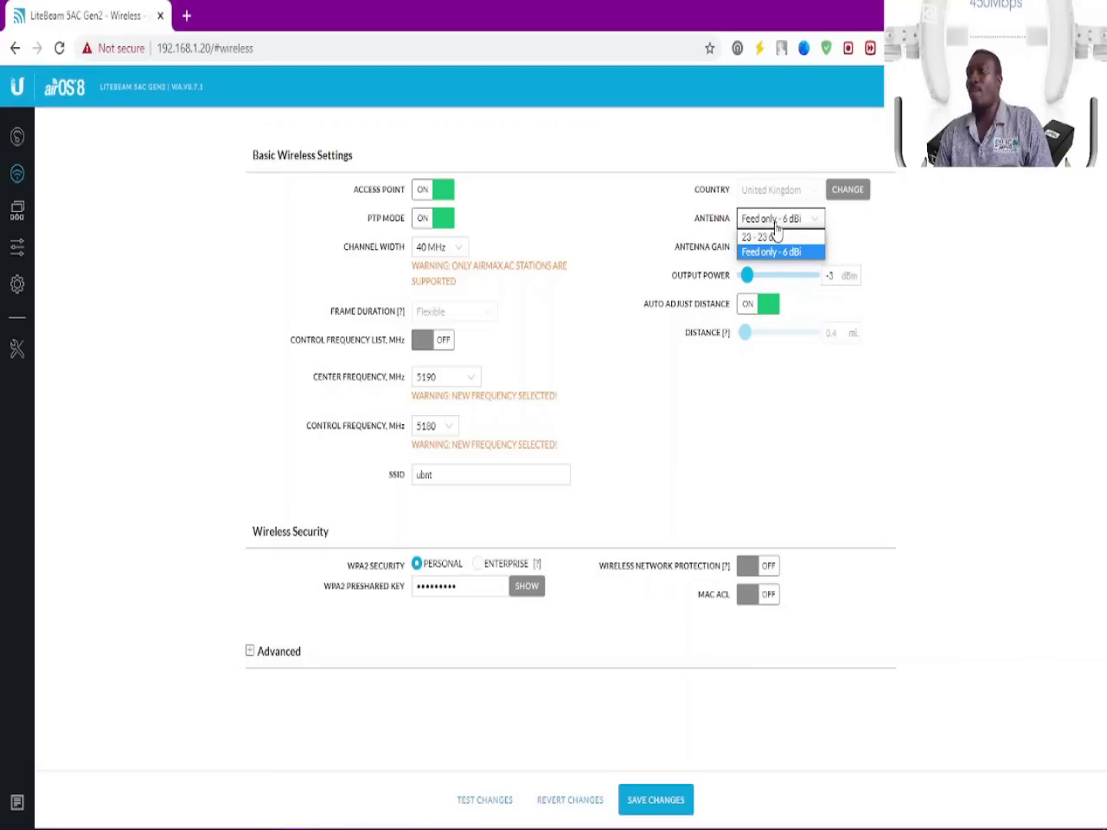
left_click(771, 236)
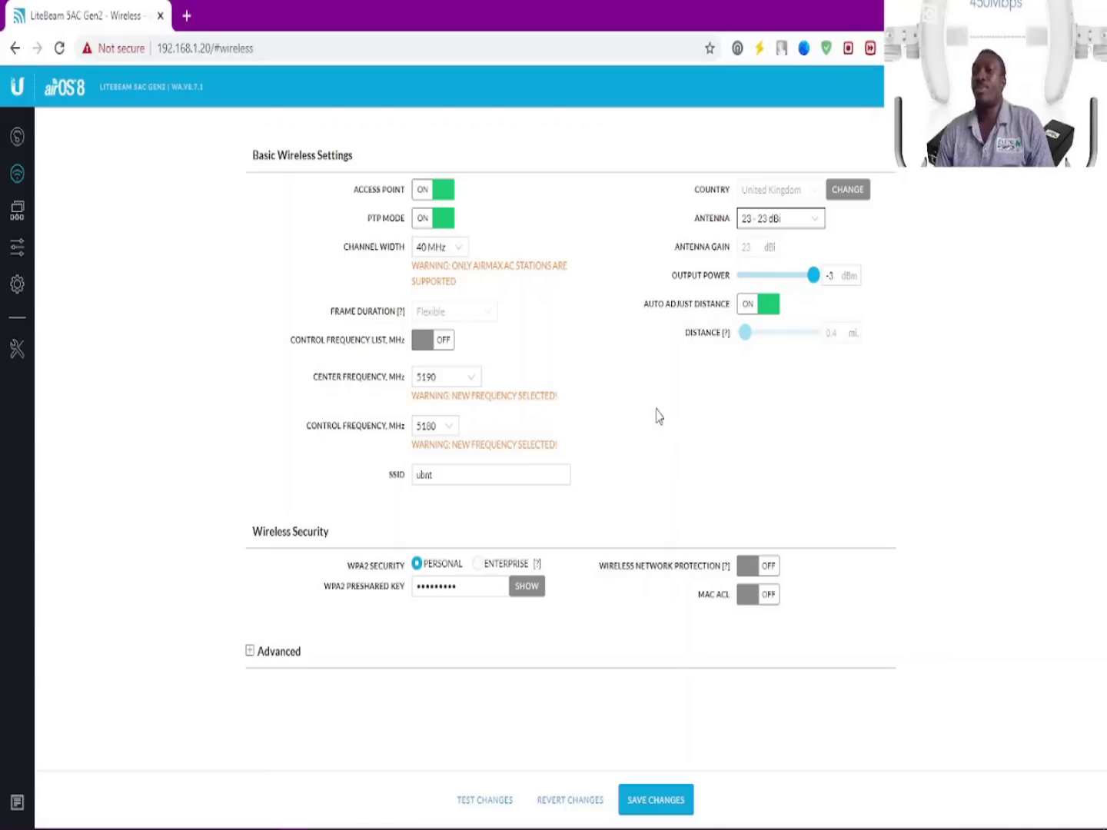
left_click(471, 377)
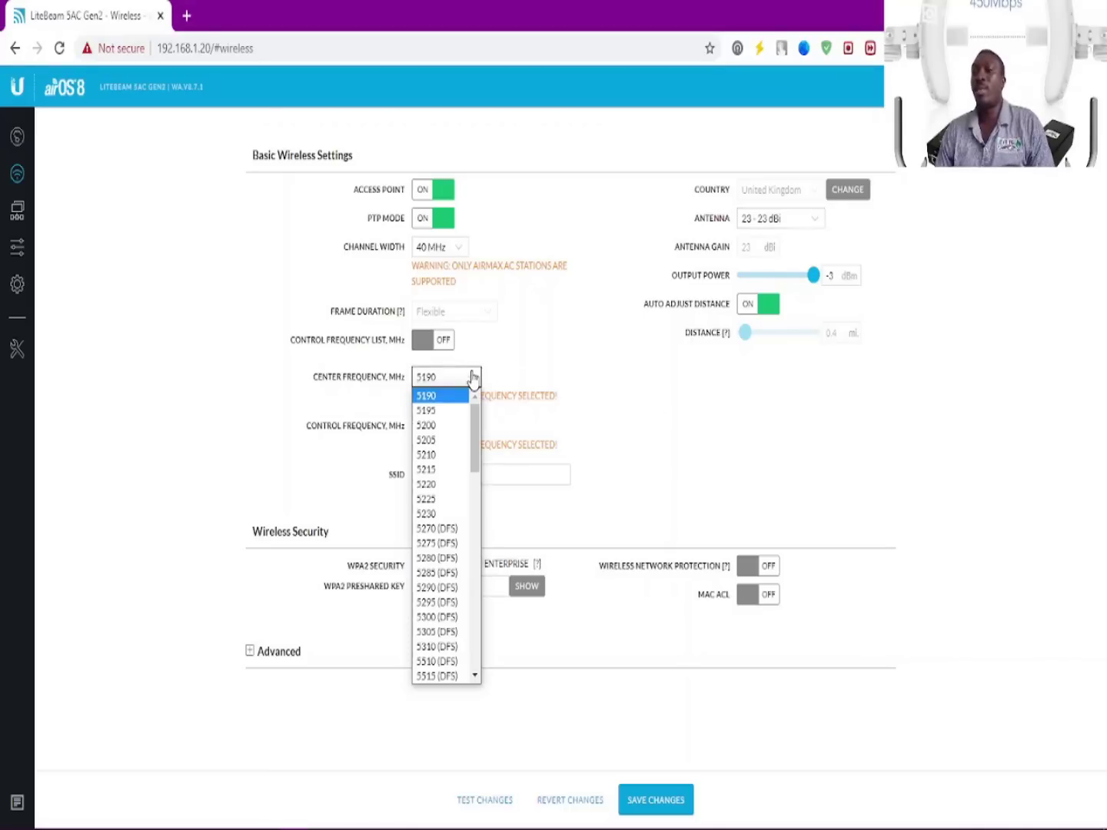
left_click_drag(475, 455, 487, 389)
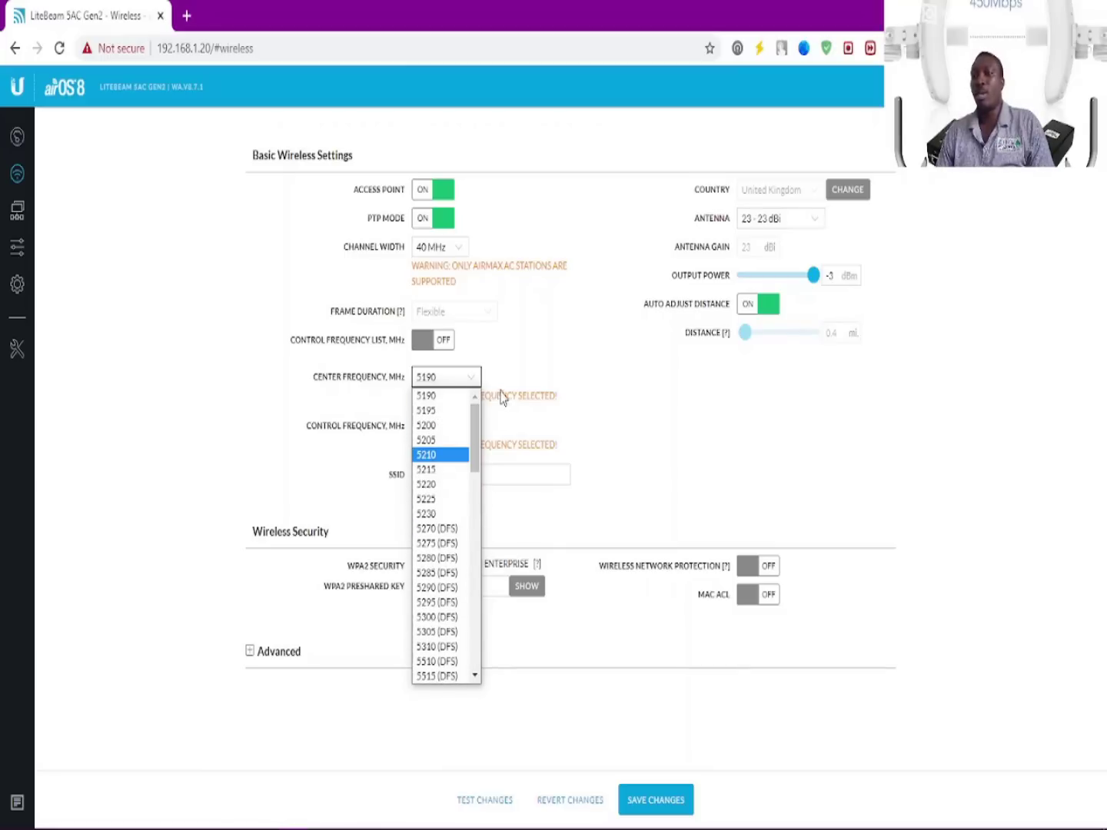
left_click(576, 331)
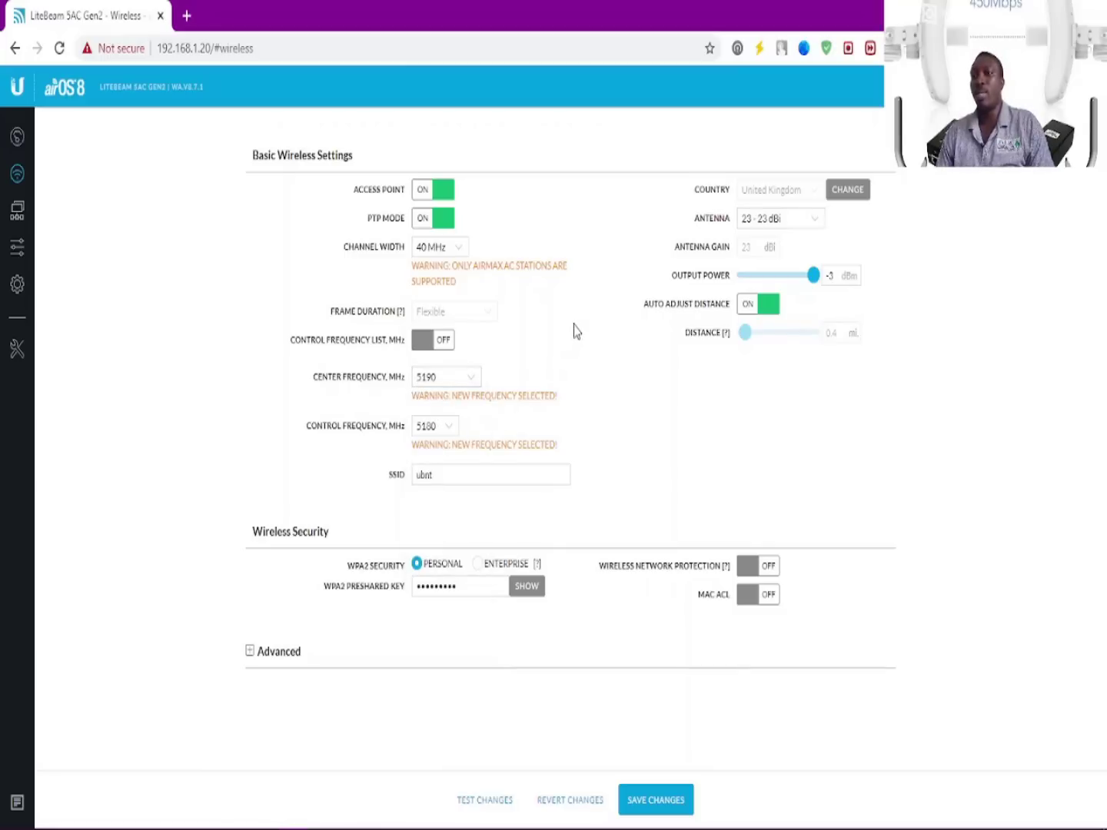
left_click(455, 429)
left_click(455, 480)
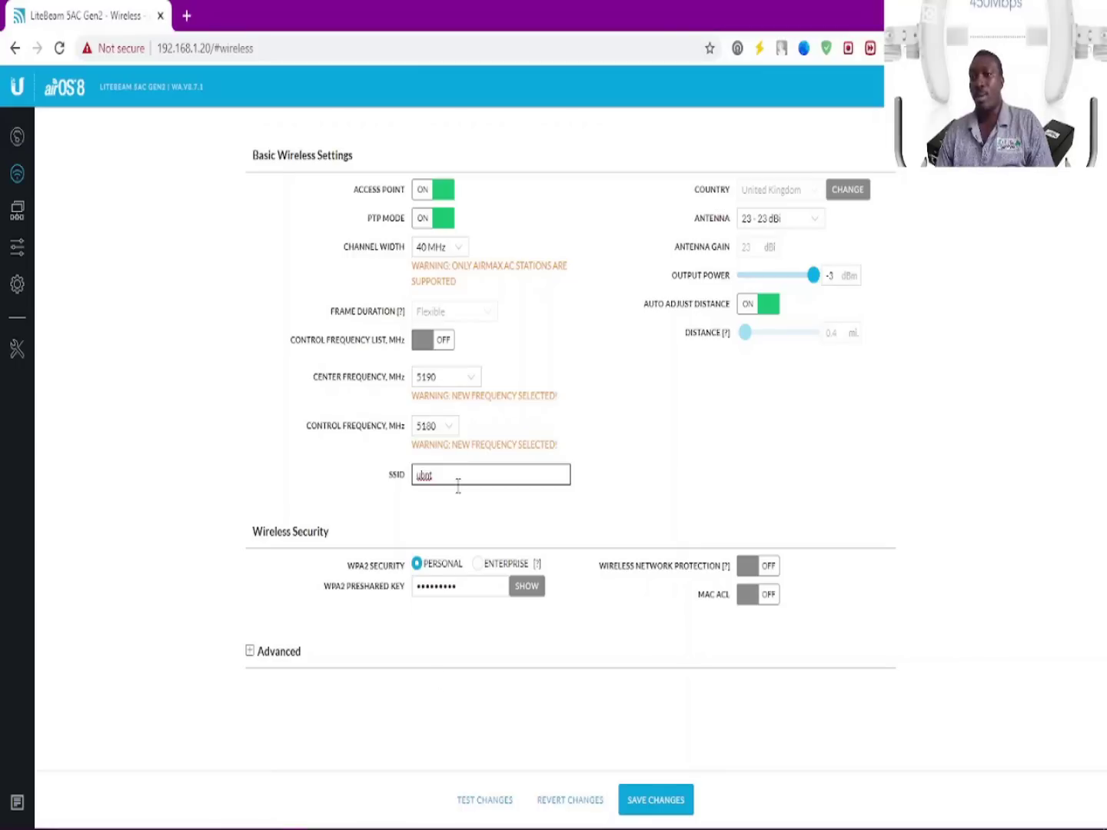
left_click(527, 588)
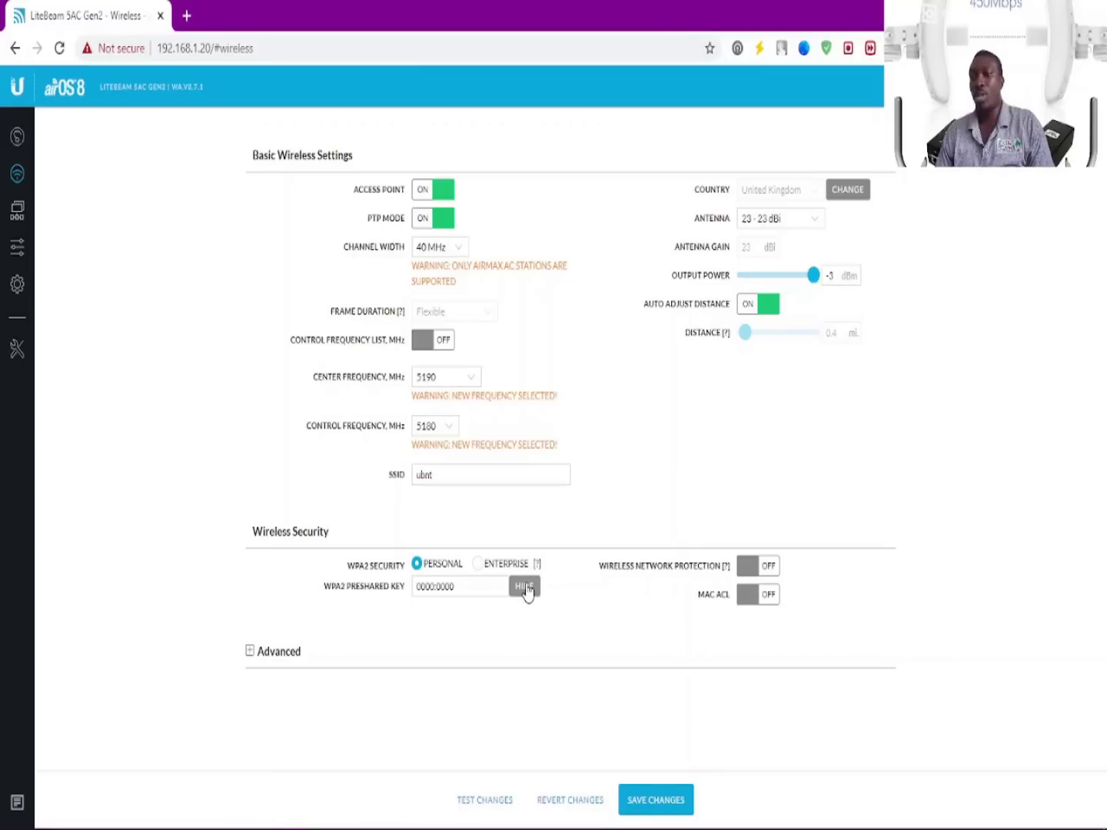
left_click(527, 588)
left_click(455, 587)
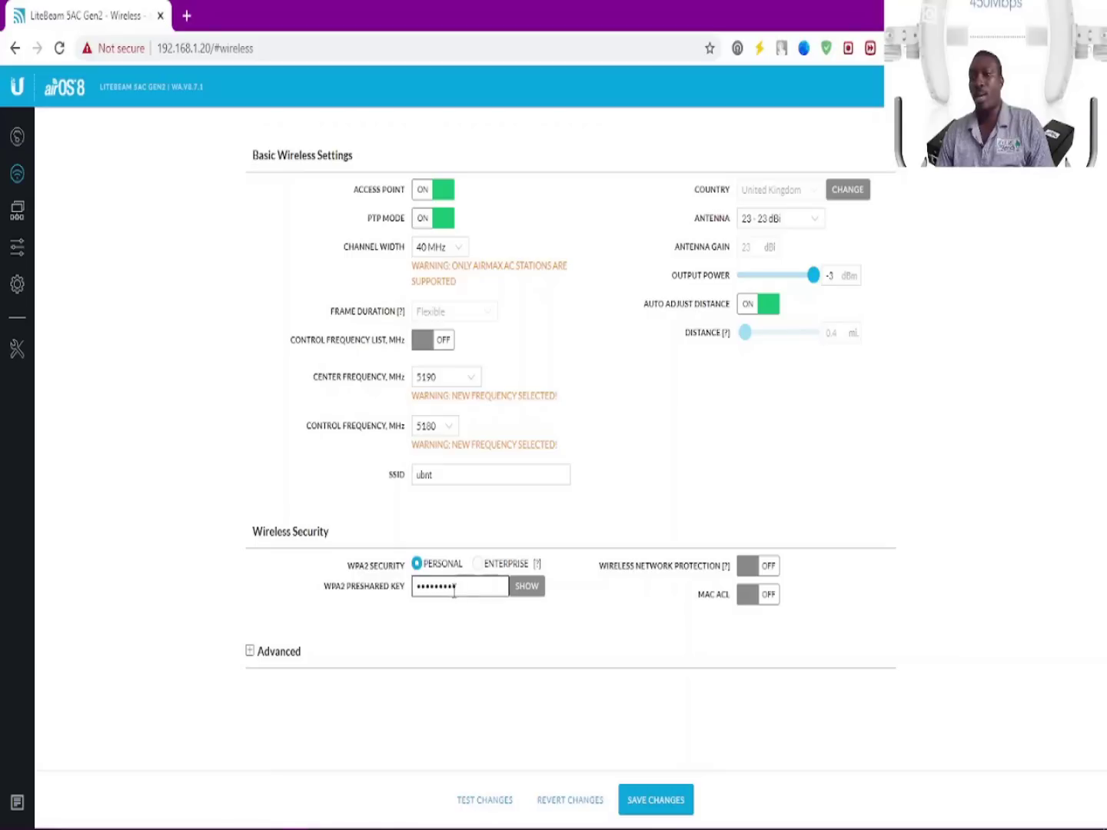
left_click(255, 653)
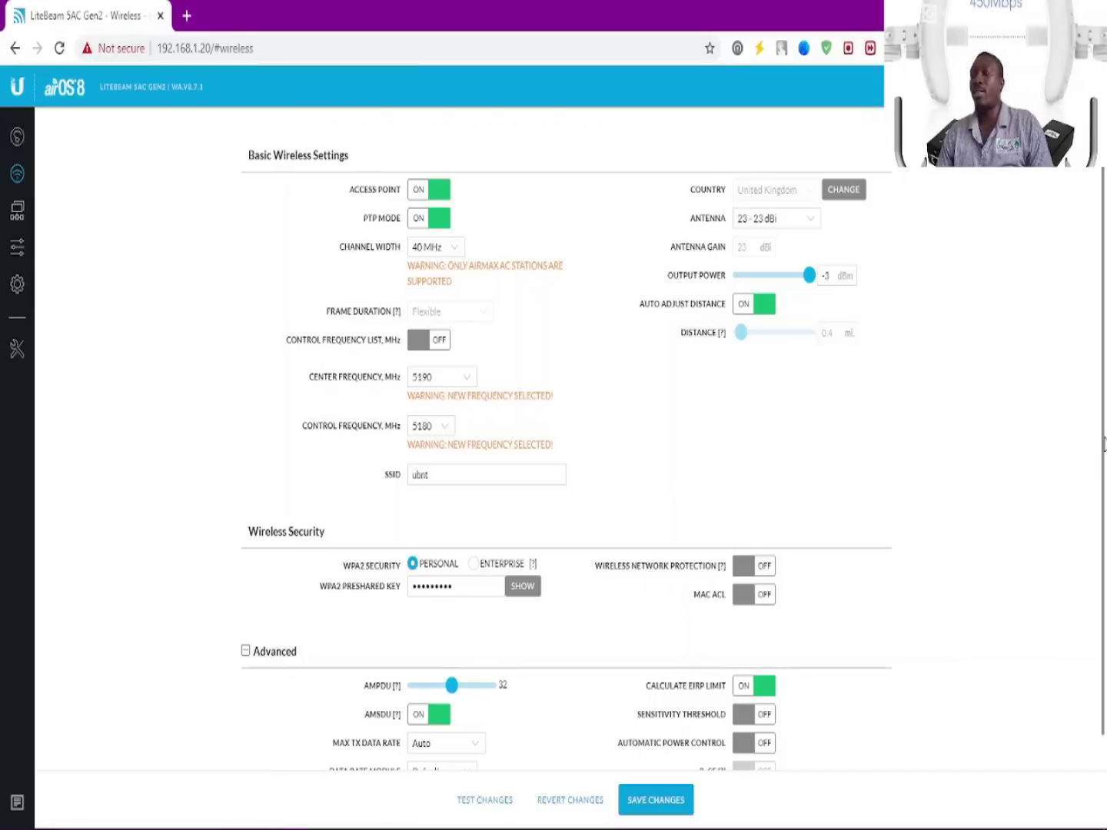
scroll(1103, 444, "down", 1)
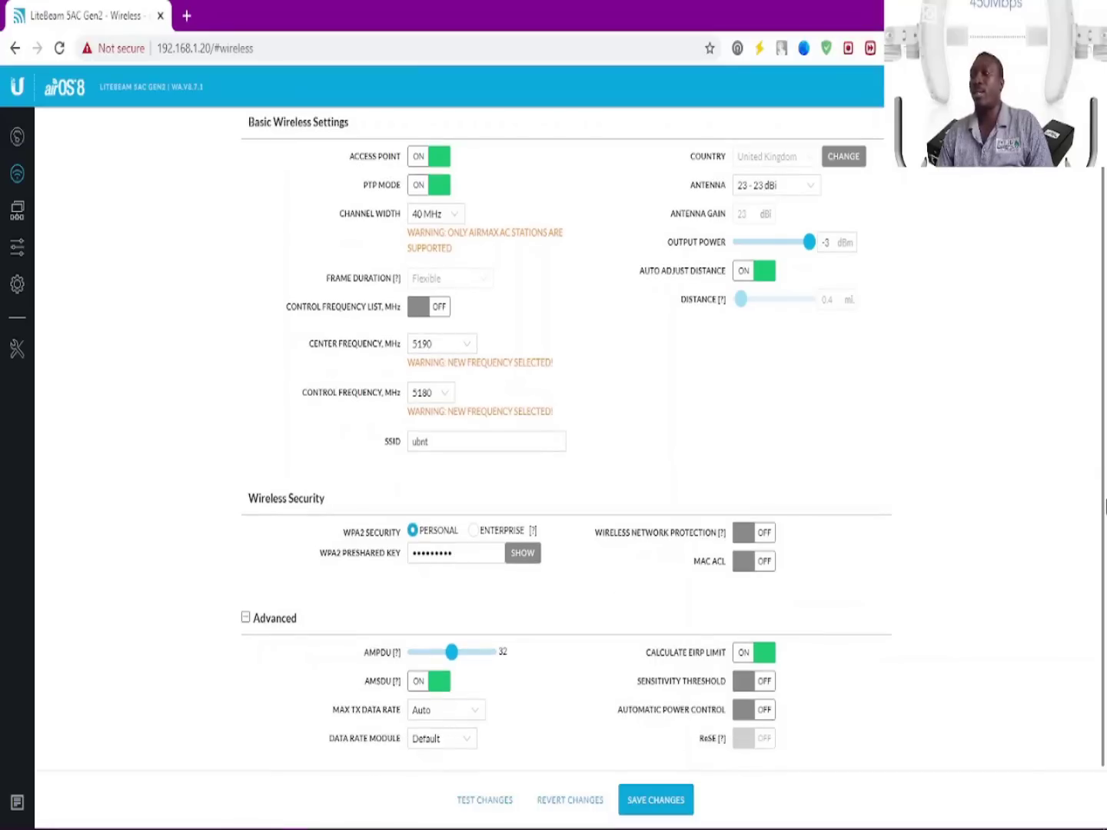
left_click(245, 619)
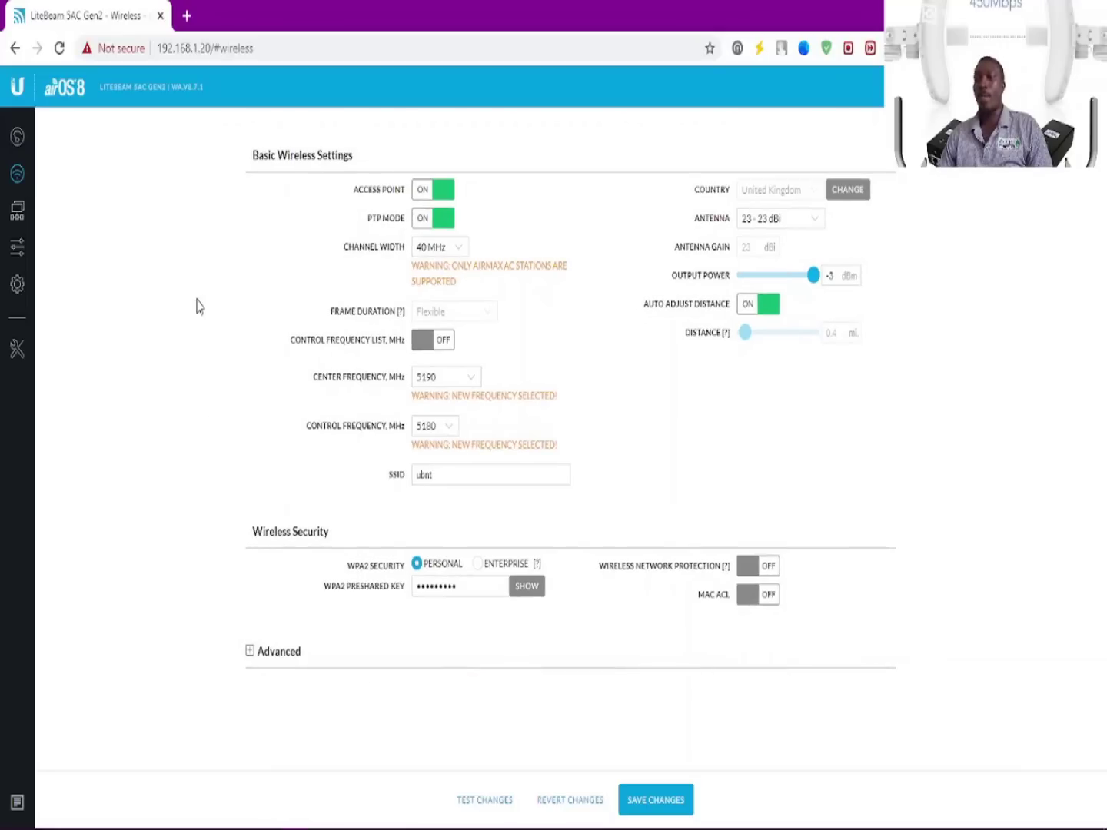
Open the Network settings and review the IP Address and Primary DNS fields.
left_click(14, 220)
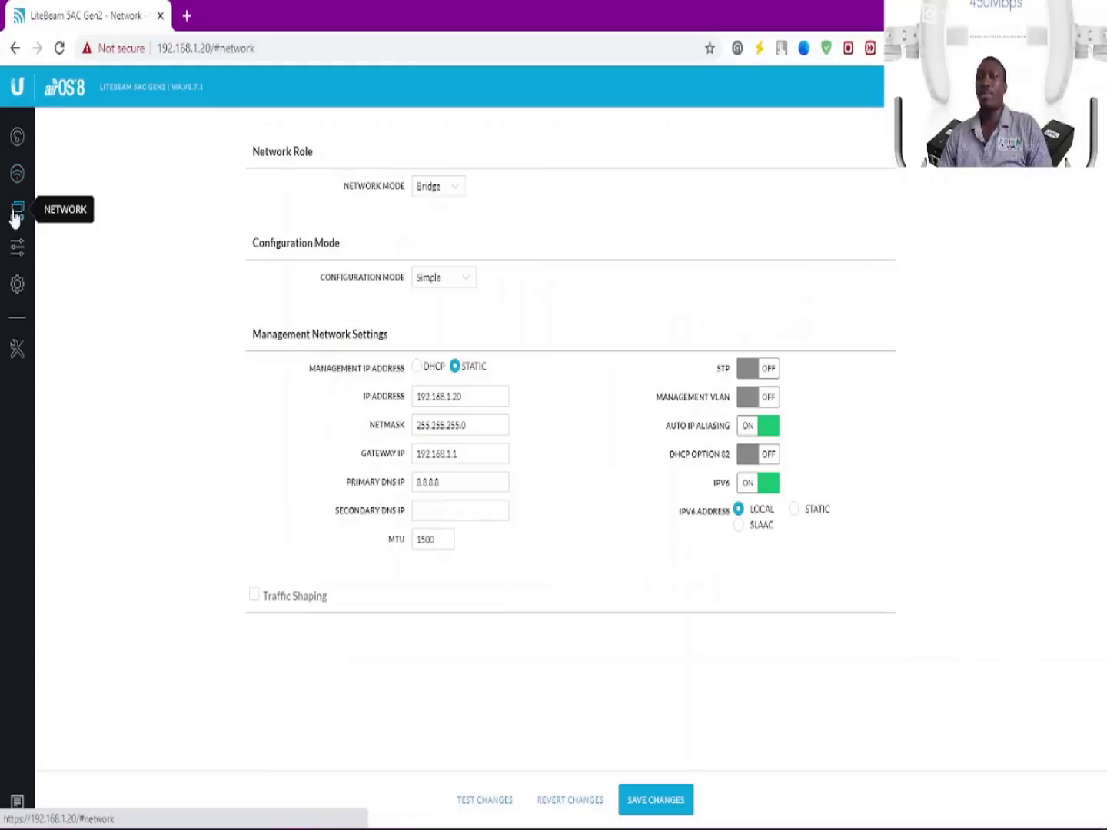
left_click(474, 394)
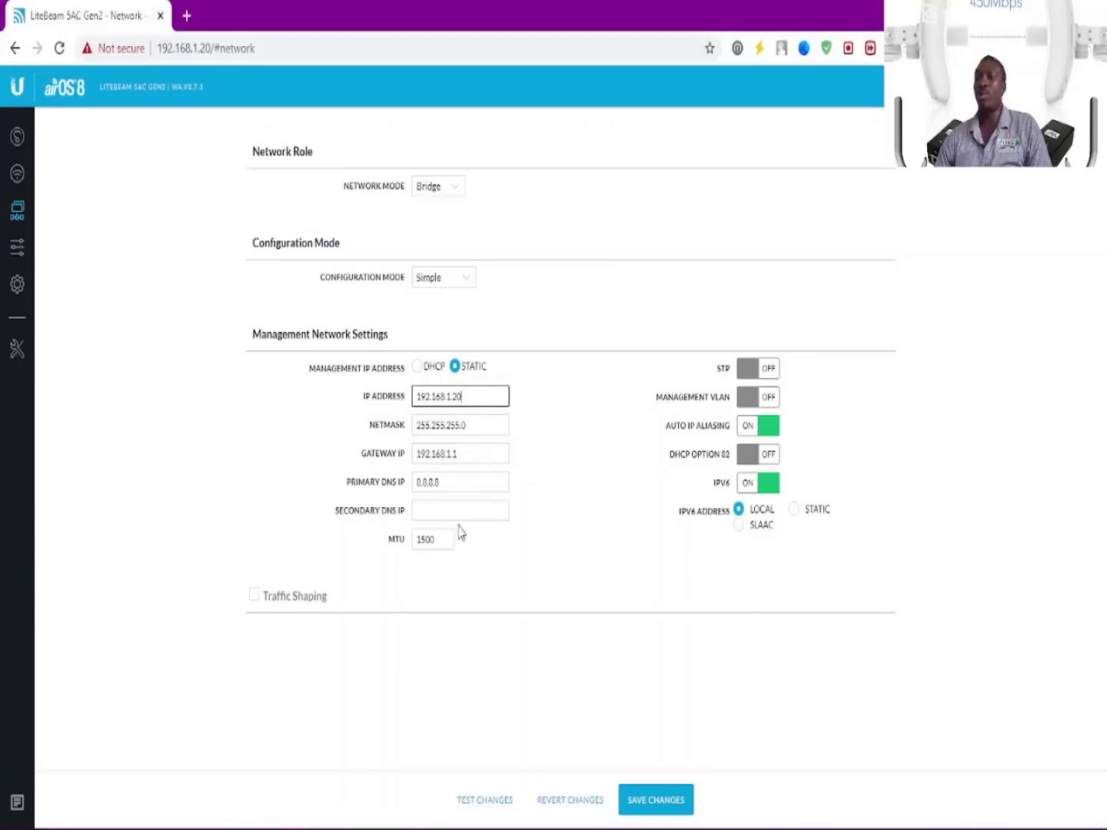
left_click(443, 482)
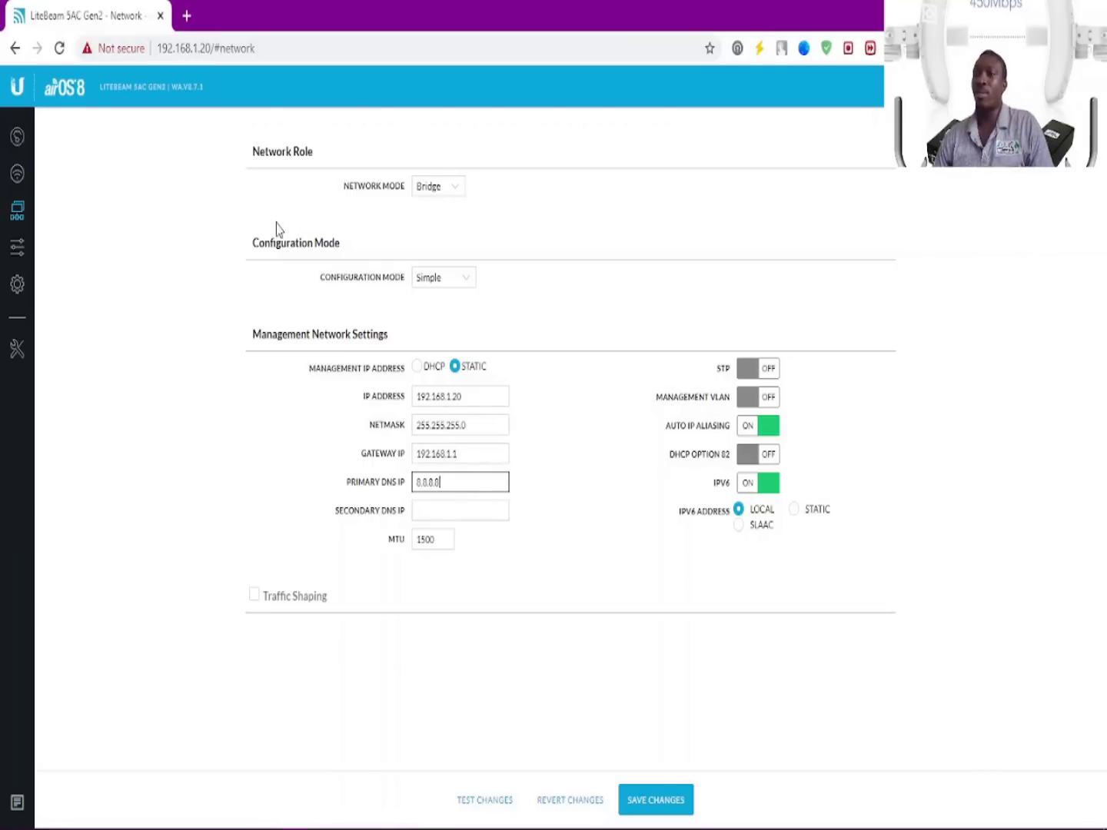
Switch Network Mode to Router to preview its settings, then set it back to Bridge.
left_click(437, 187)
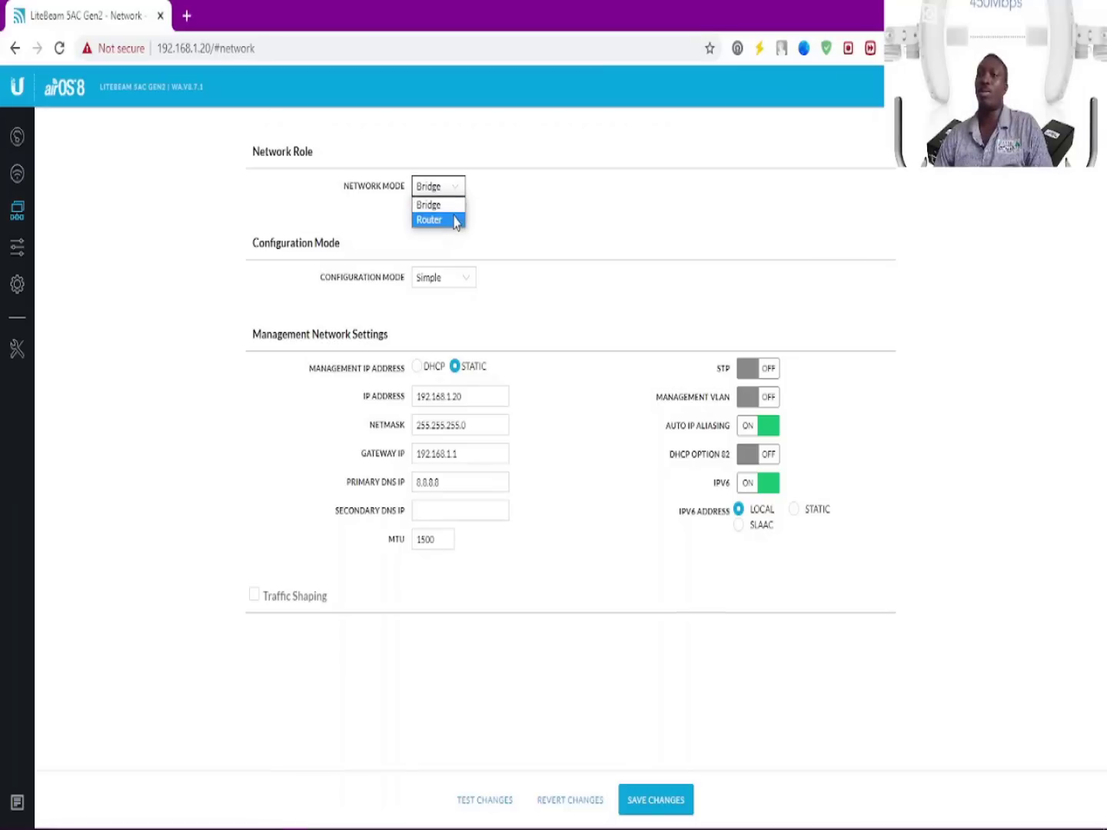
left_click(439, 219)
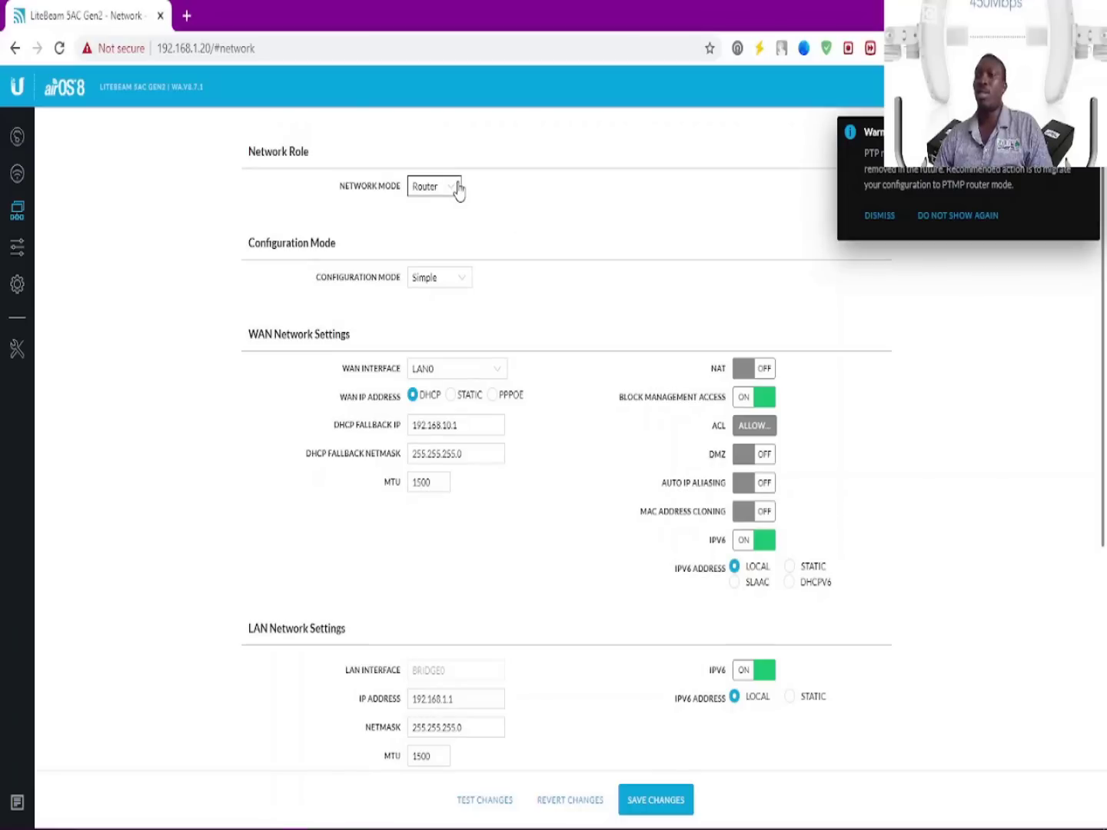
left_click(455, 190)
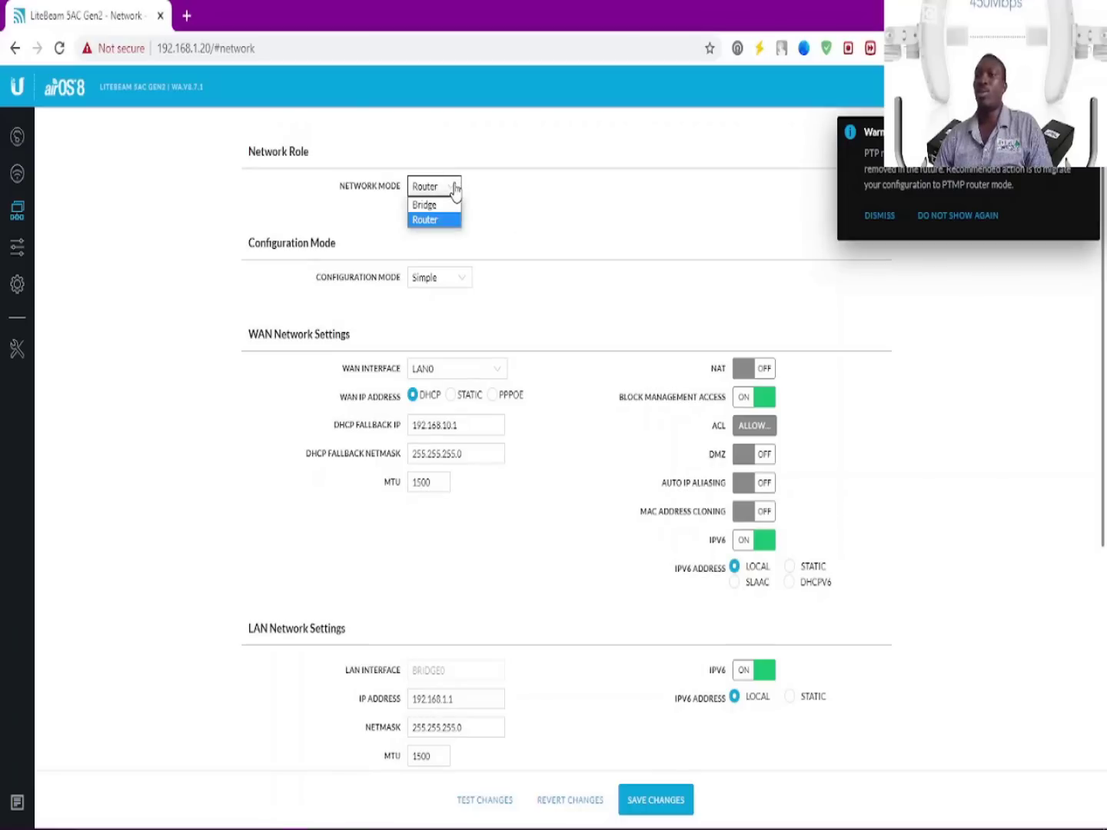
left_click(427, 210)
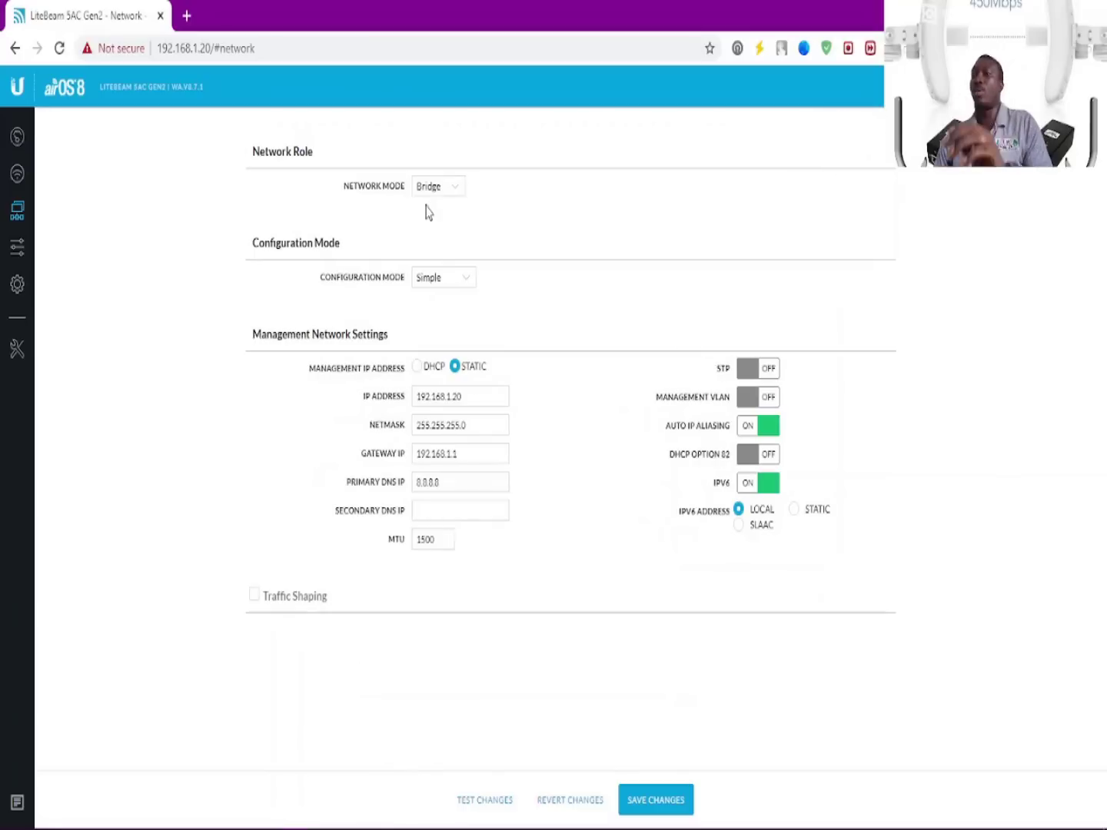
Open Services and review the web, secure and SSH server ports, keeping SSH on 22.
left_click(17, 251)
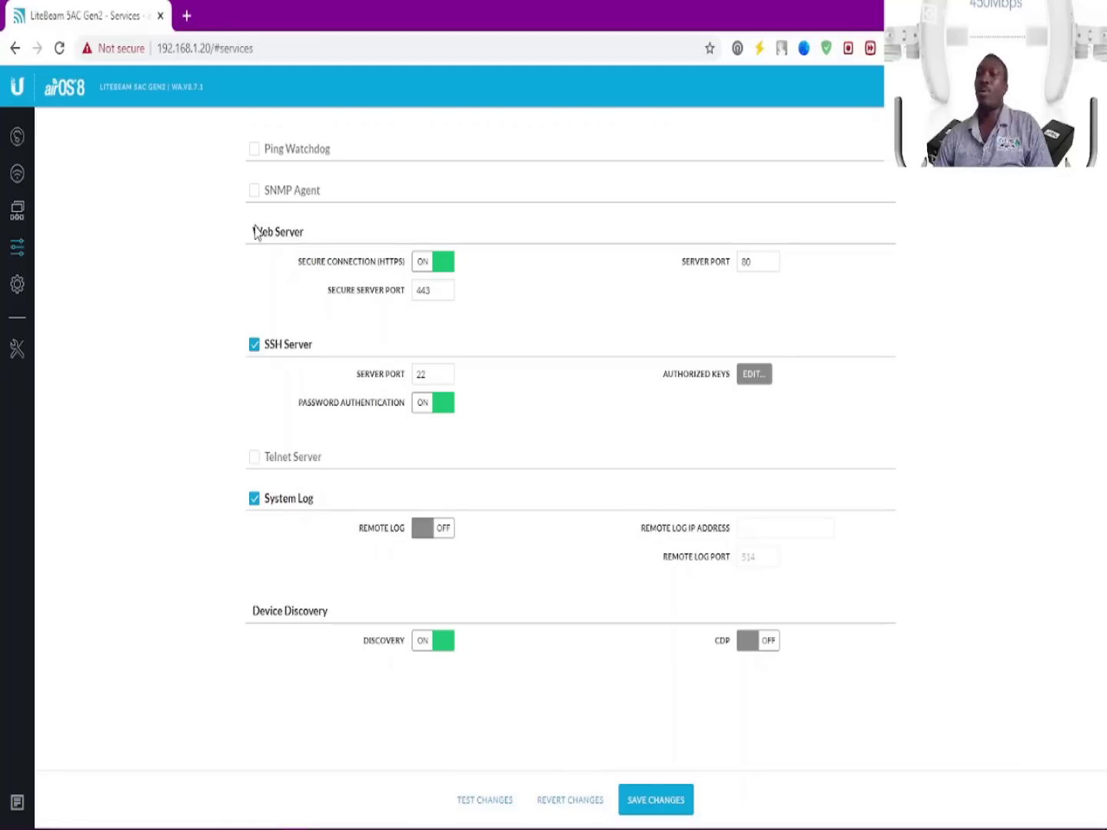
left_click(437, 290)
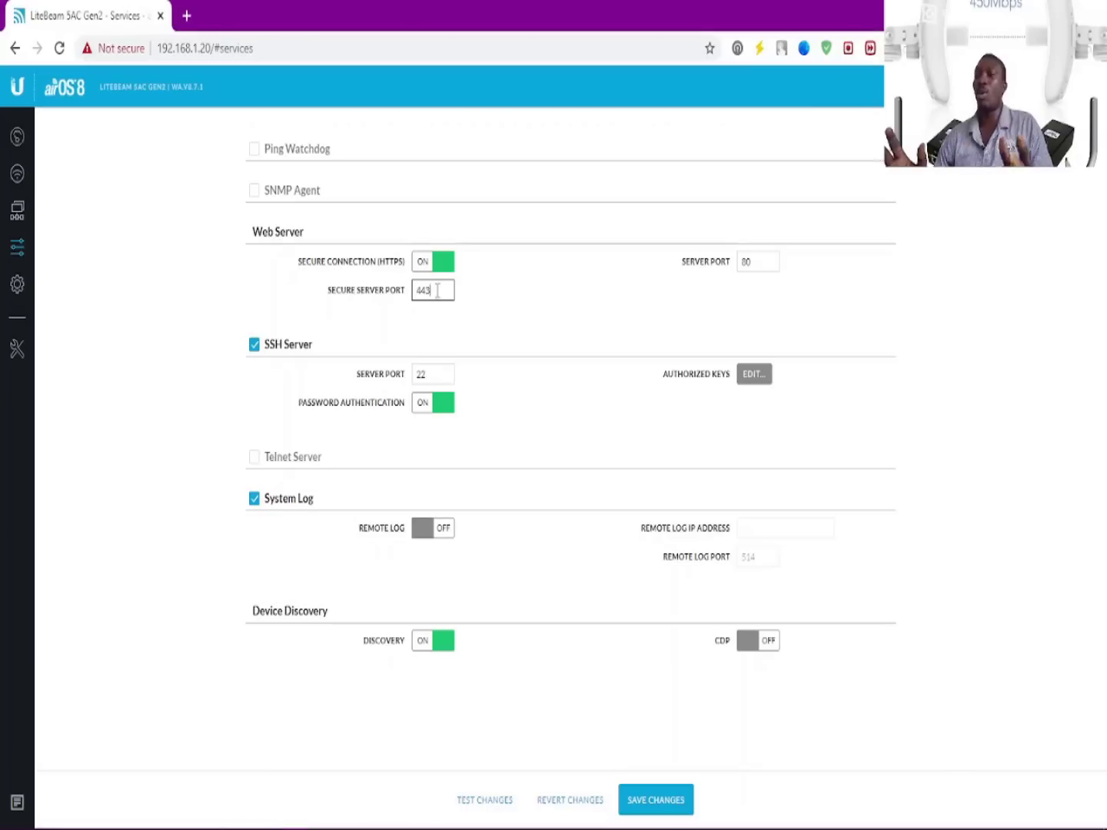
left_click(753, 265)
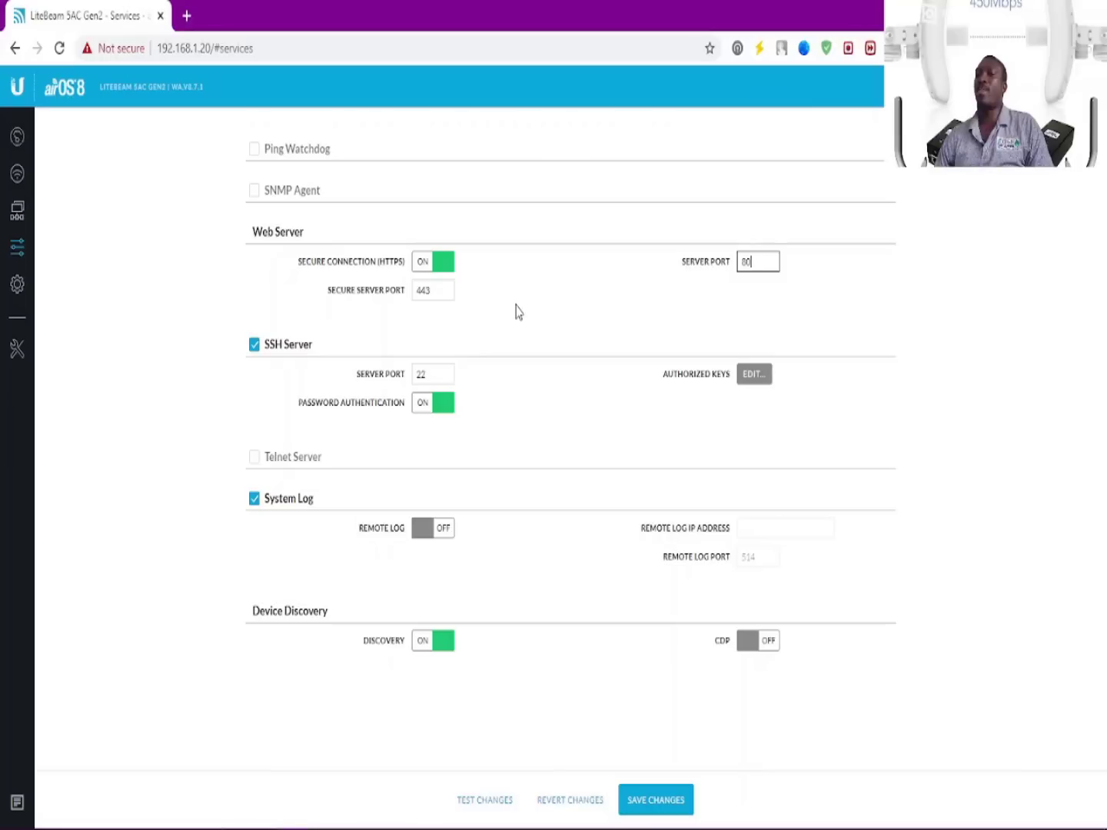
left_click(438, 374)
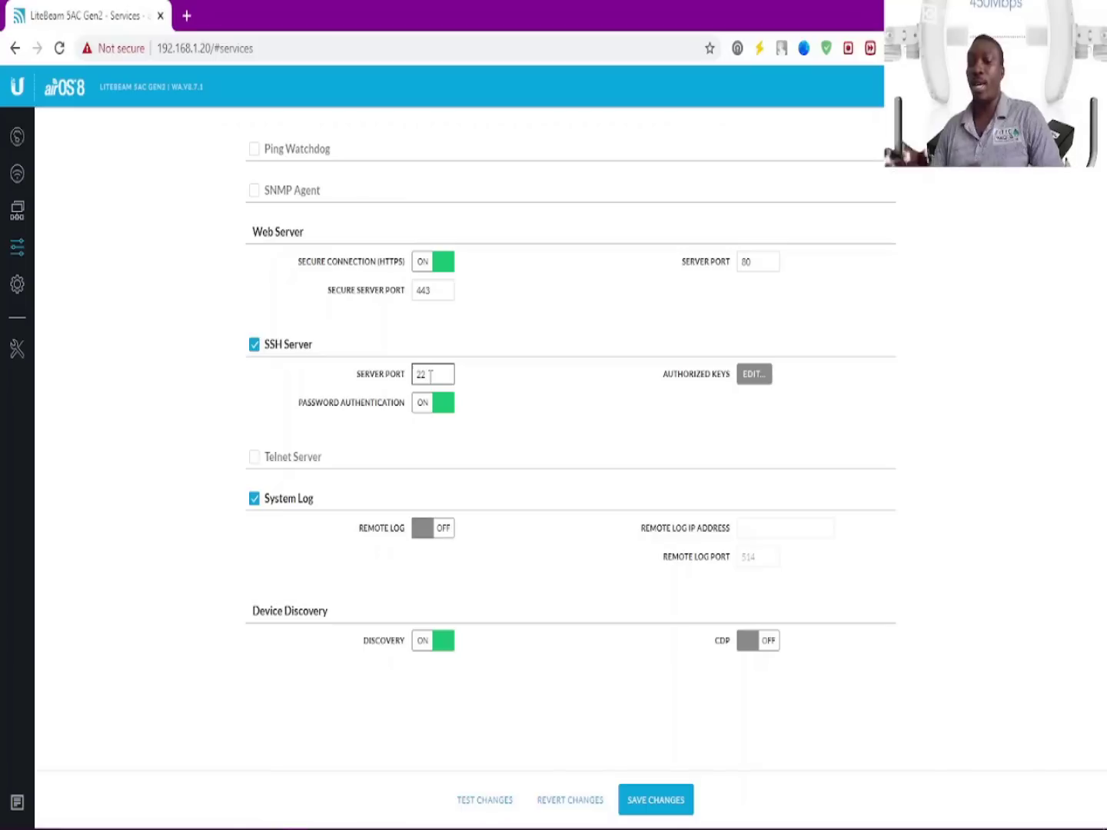
type("22")
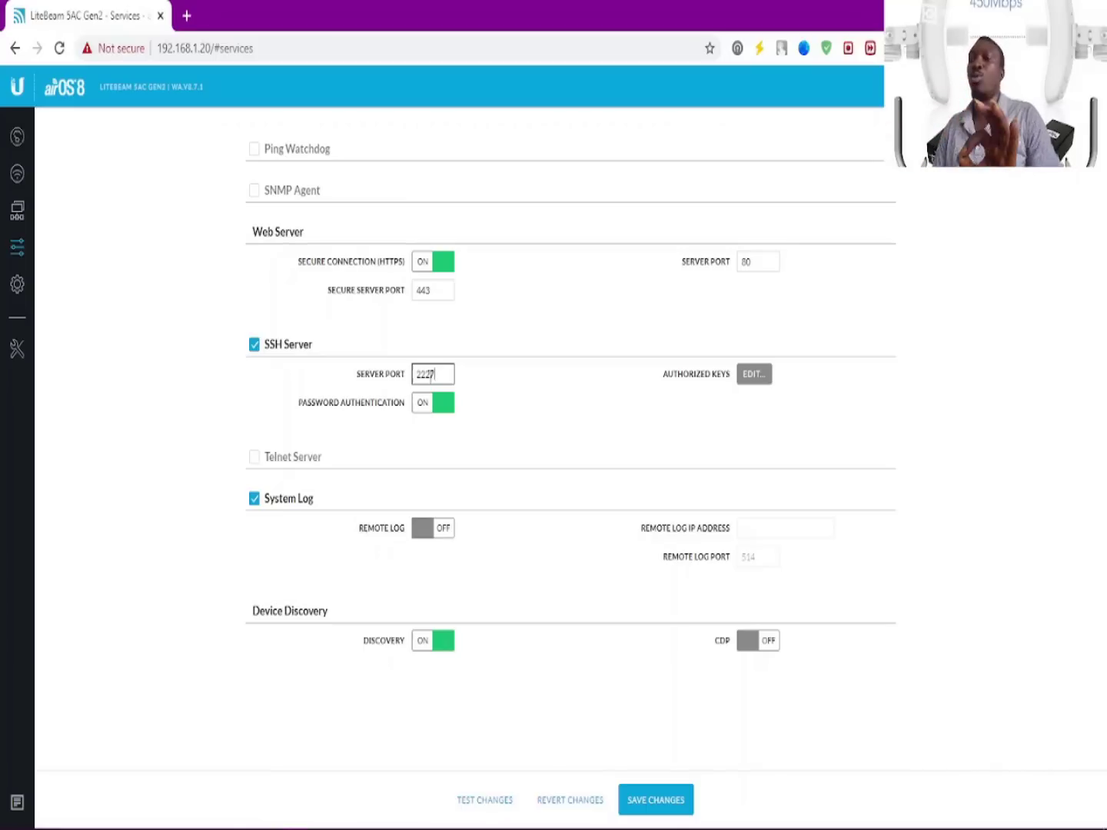
key("BackSpace")
key("BackSpace")
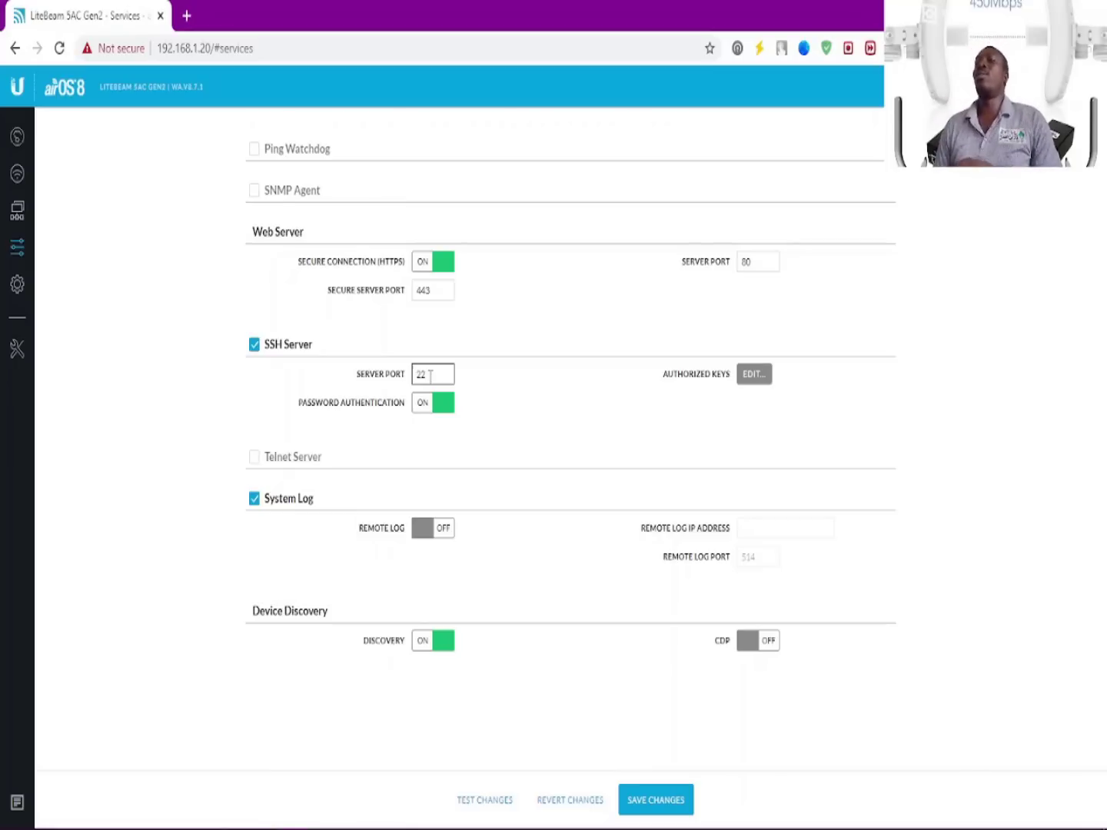
Toggle Remote Log on, review its IP address and port fields, then turn it off.
left_click(432, 530)
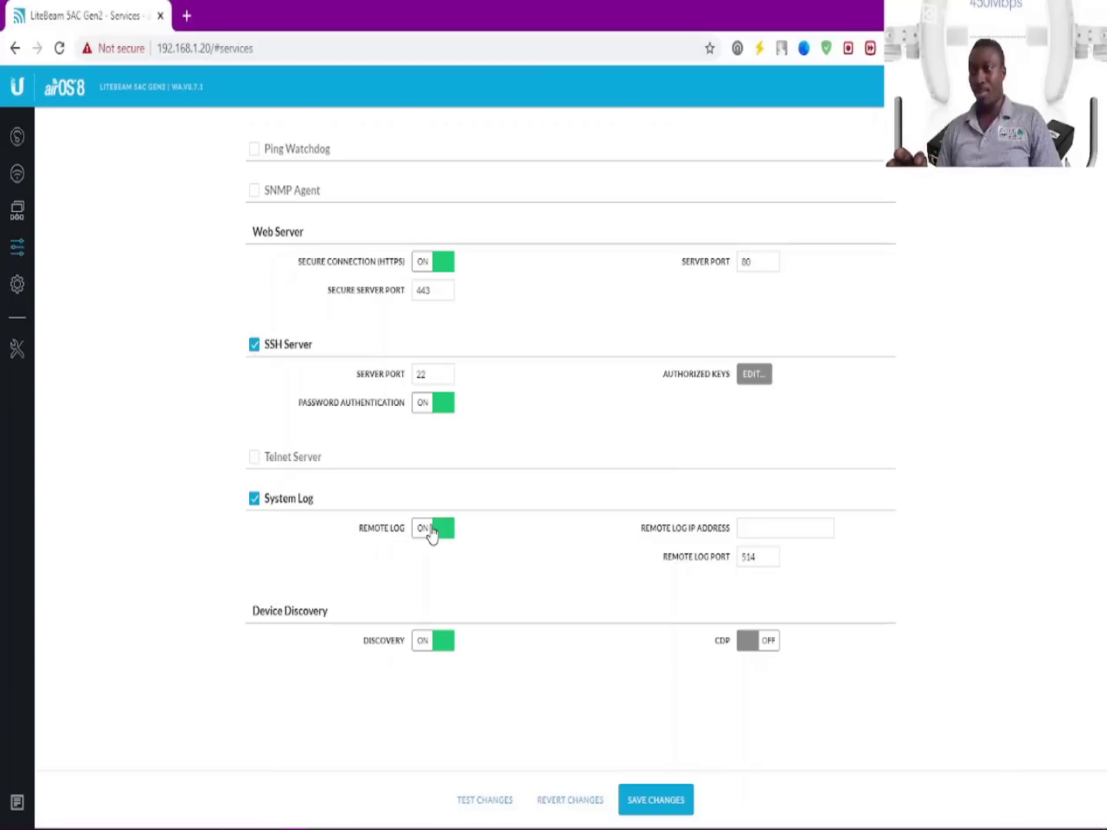
left_click(430, 529)
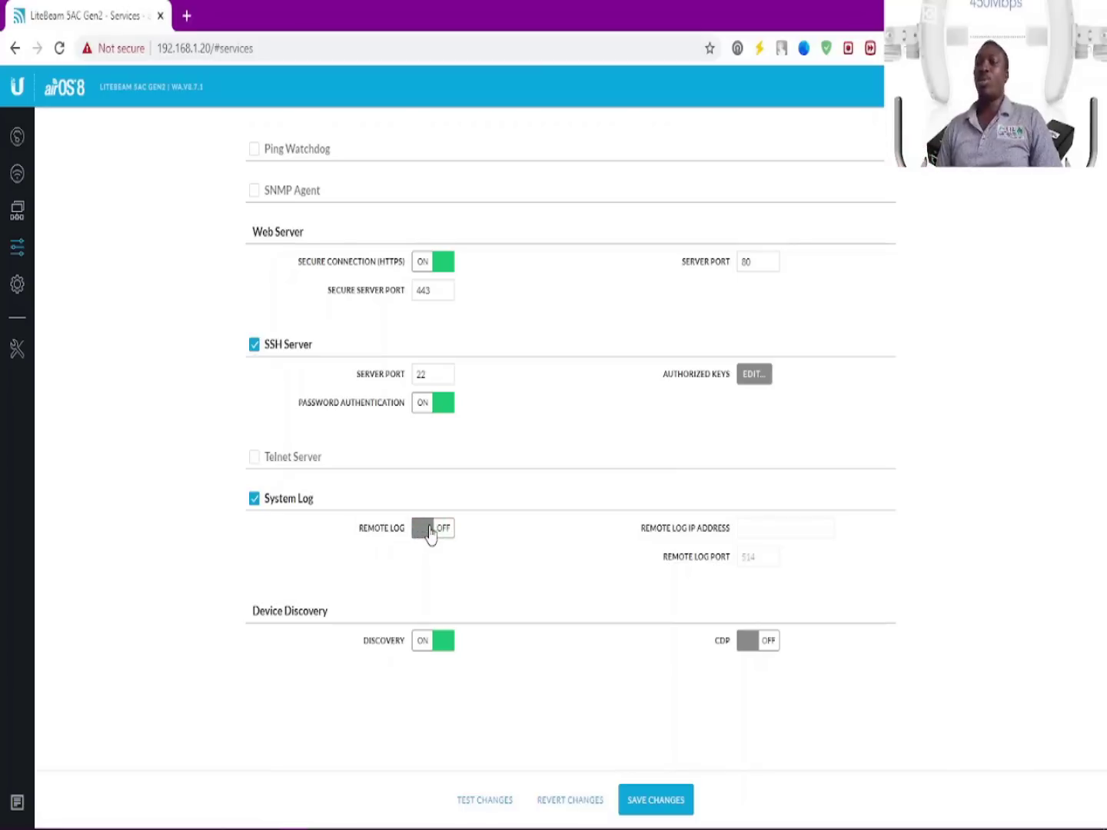
left_click(432, 534)
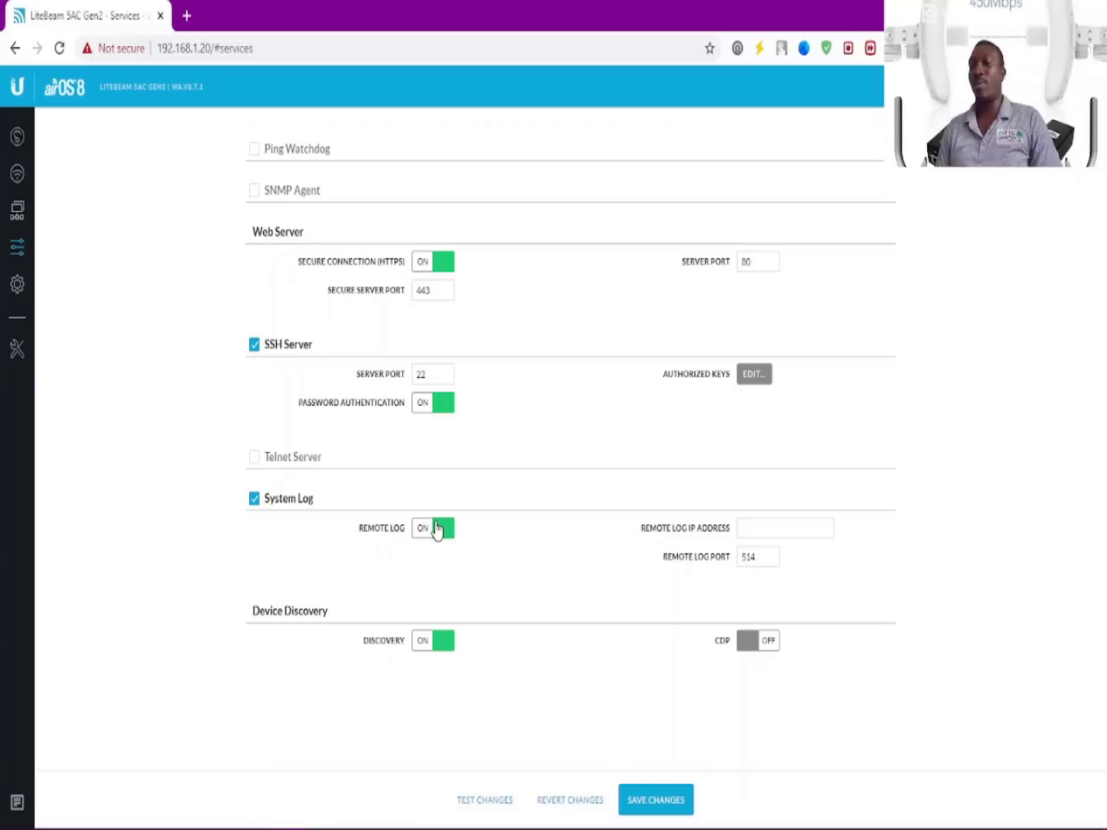
left_click(785, 531)
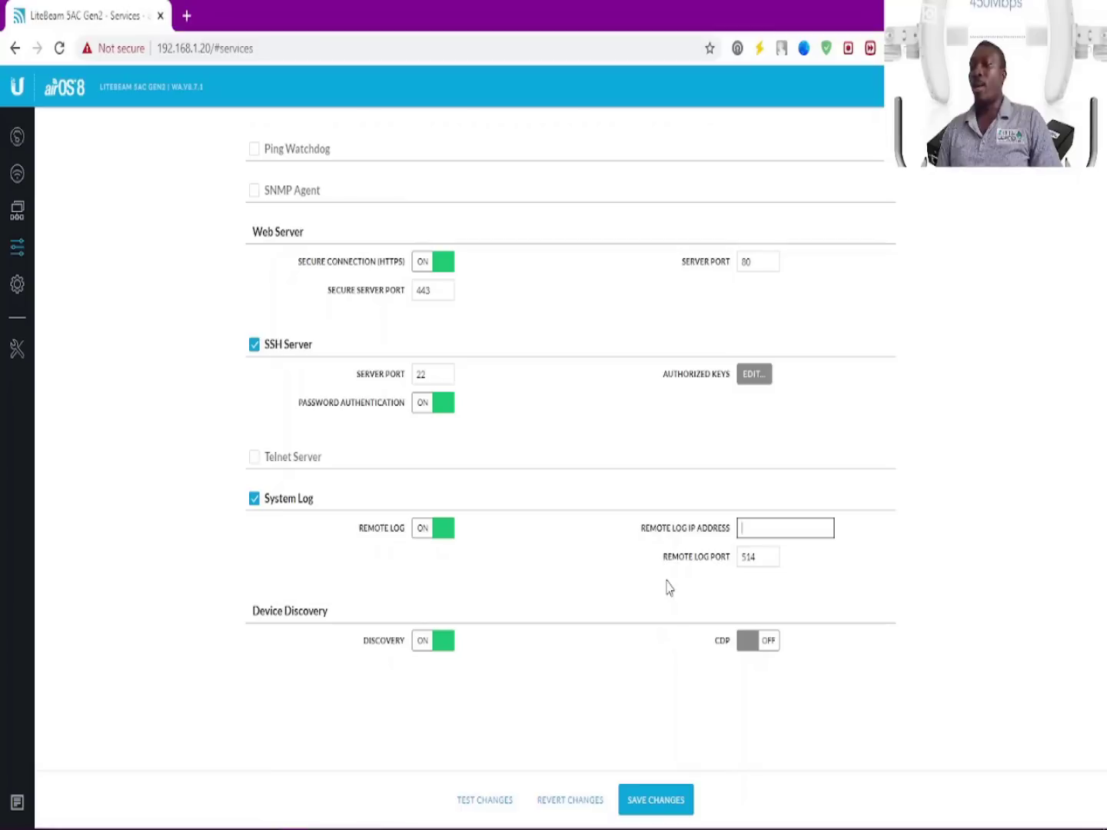
left_click(758, 557)
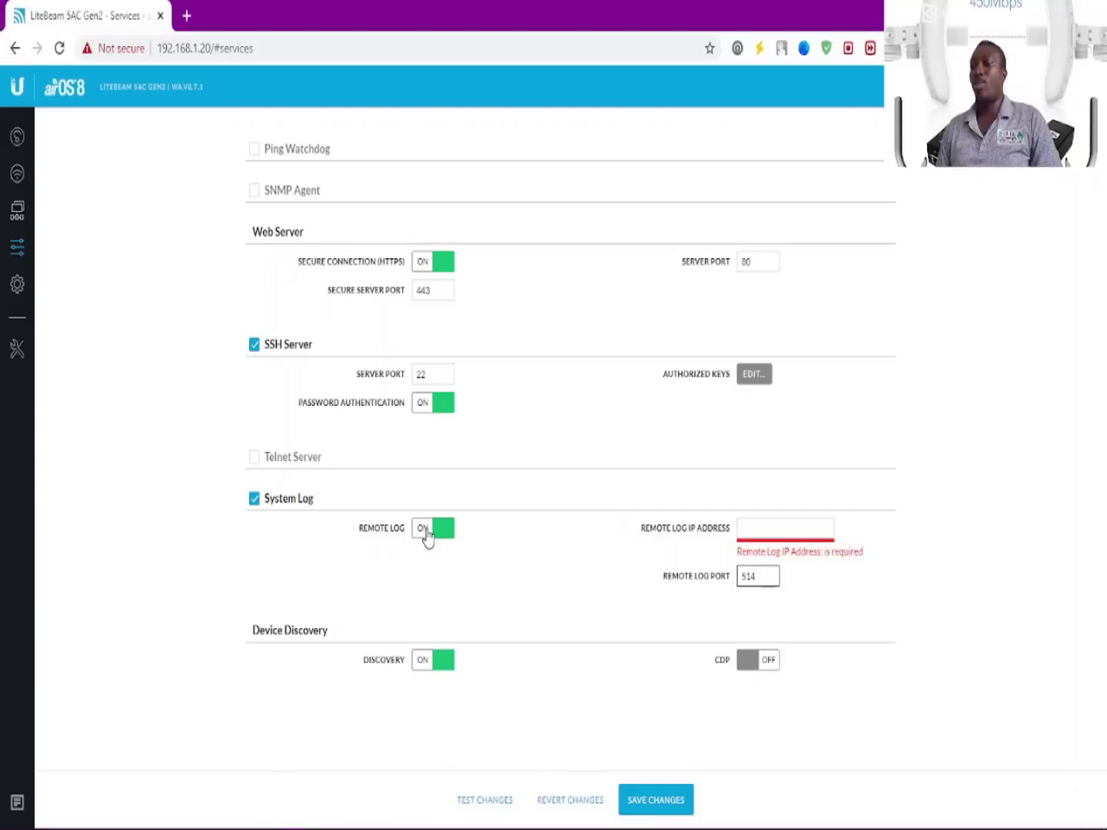
left_click(427, 534)
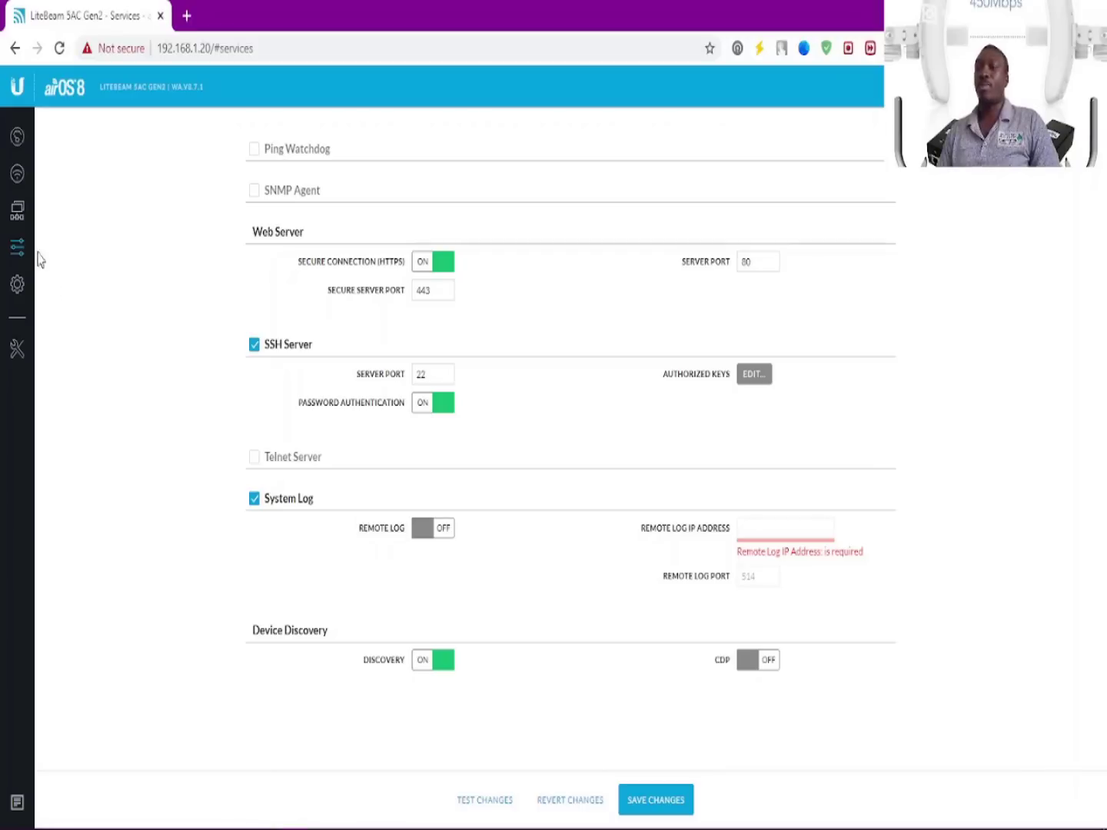
Open the System page, check the Device Name field, and scroll down through the settings.
left_click(17, 285)
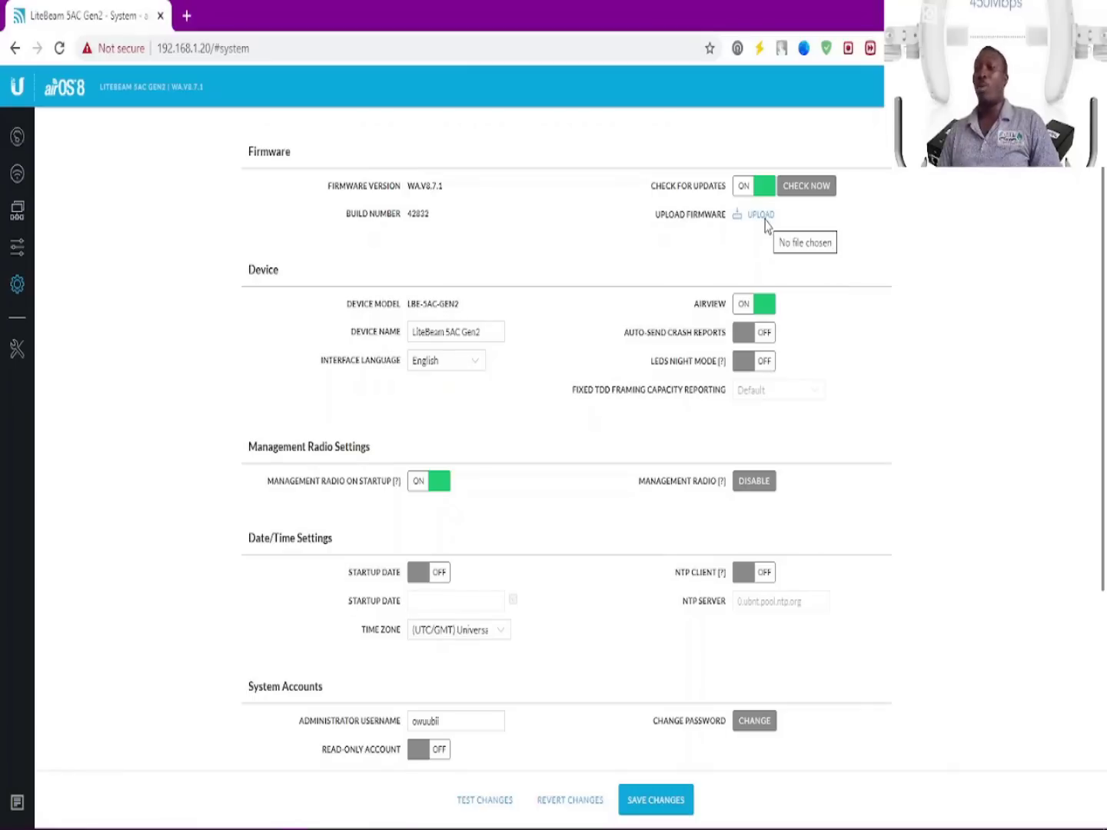
left_click(487, 332)
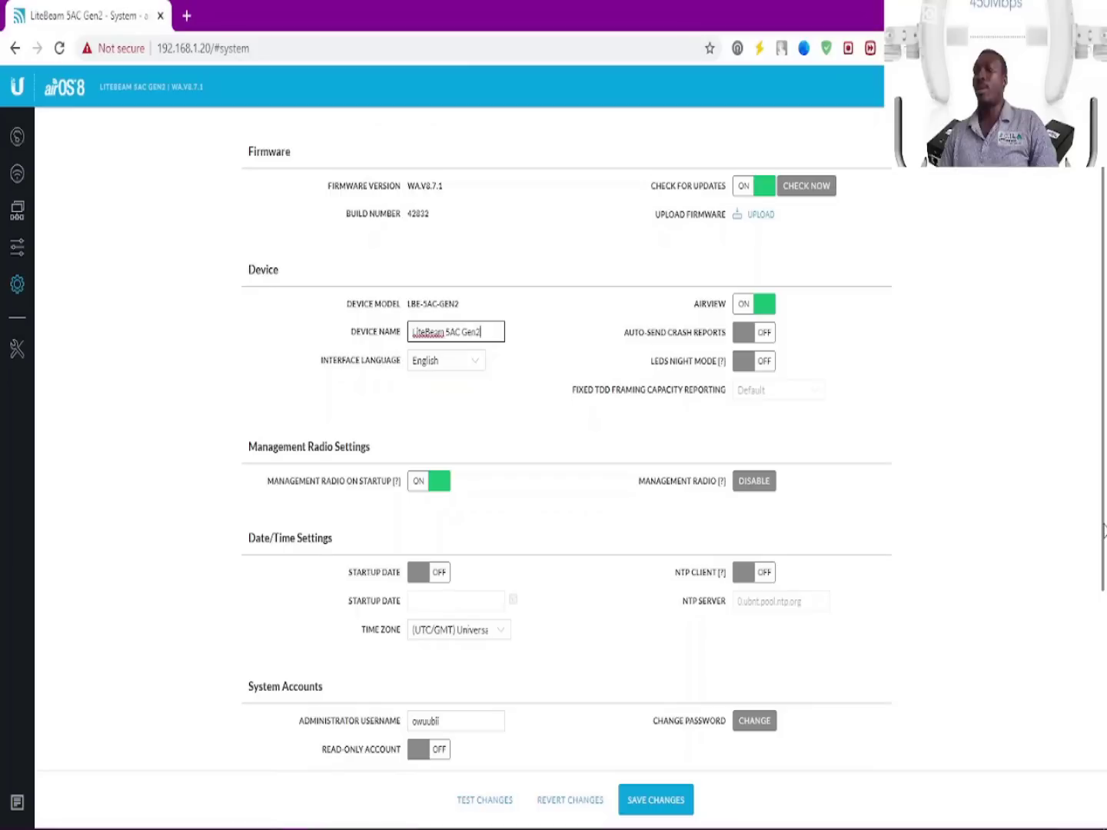
left_click_drag(1103, 532, 1103, 718)
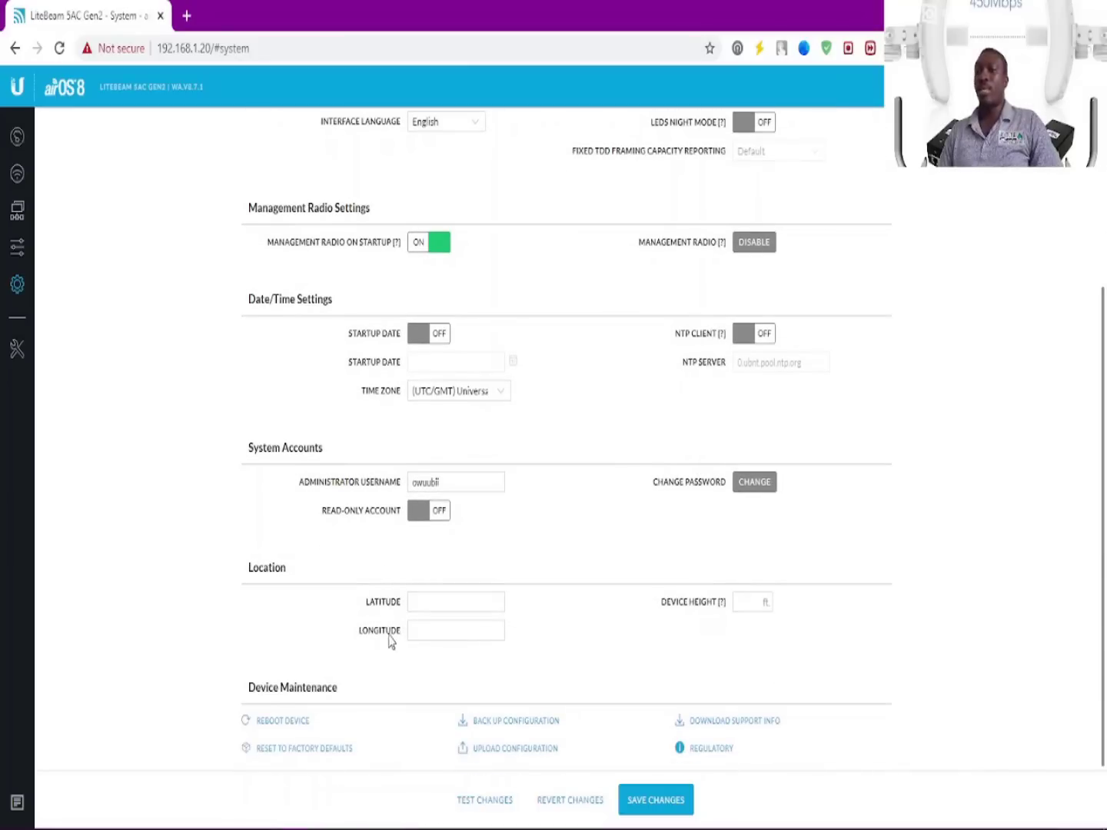
left_click(461, 482)
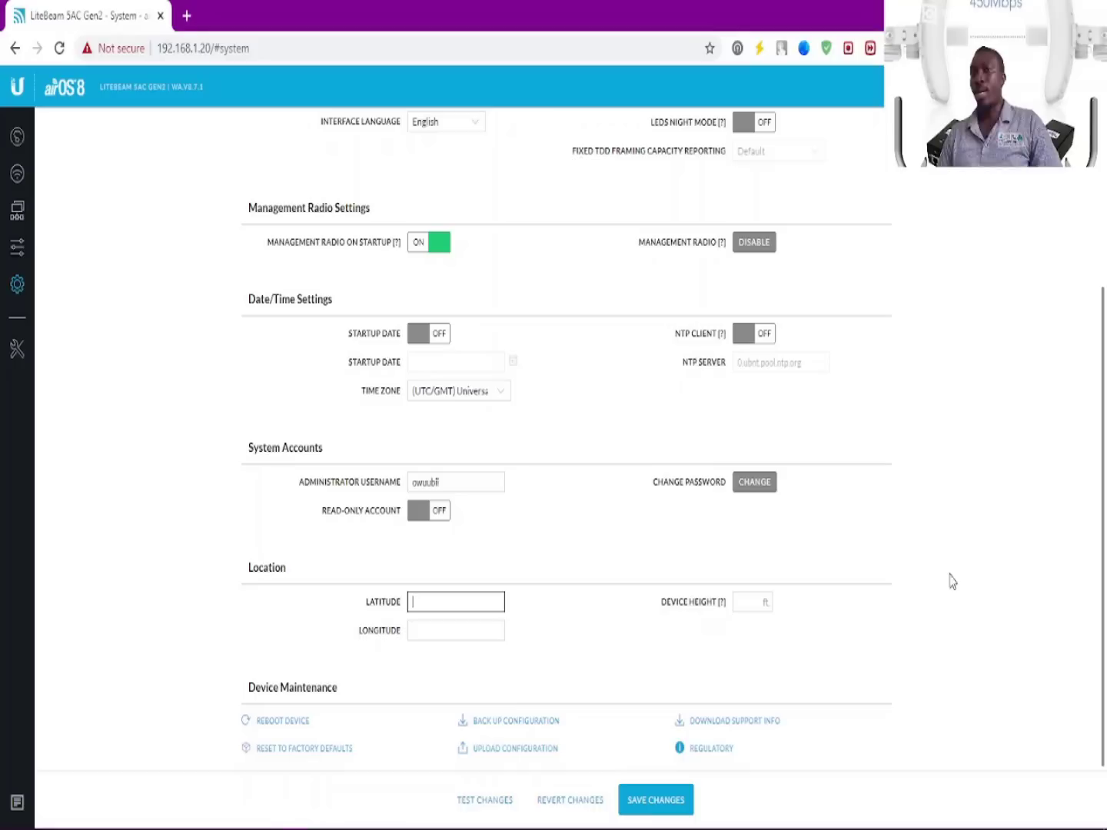
left_click(17, 352)
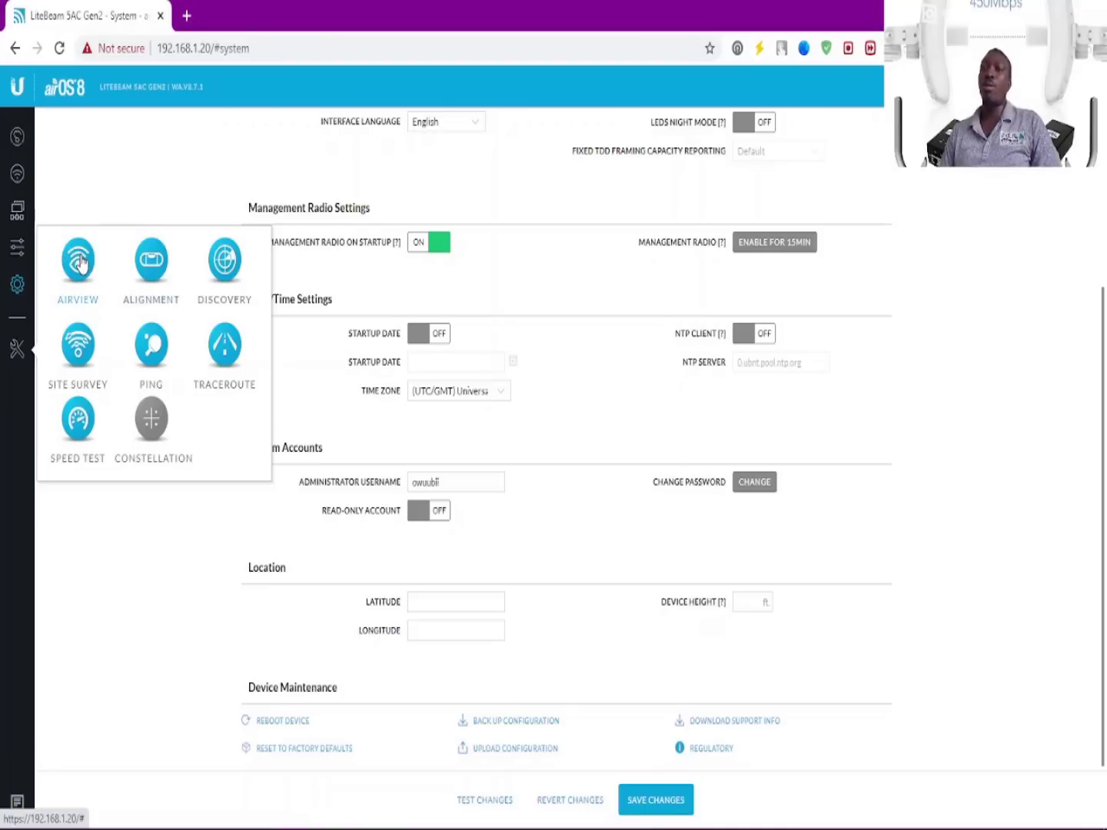
Run AirView to watch waveform, waterfall and ambient noise across 5100–5900 MHz, then close it.
left_click(79, 262)
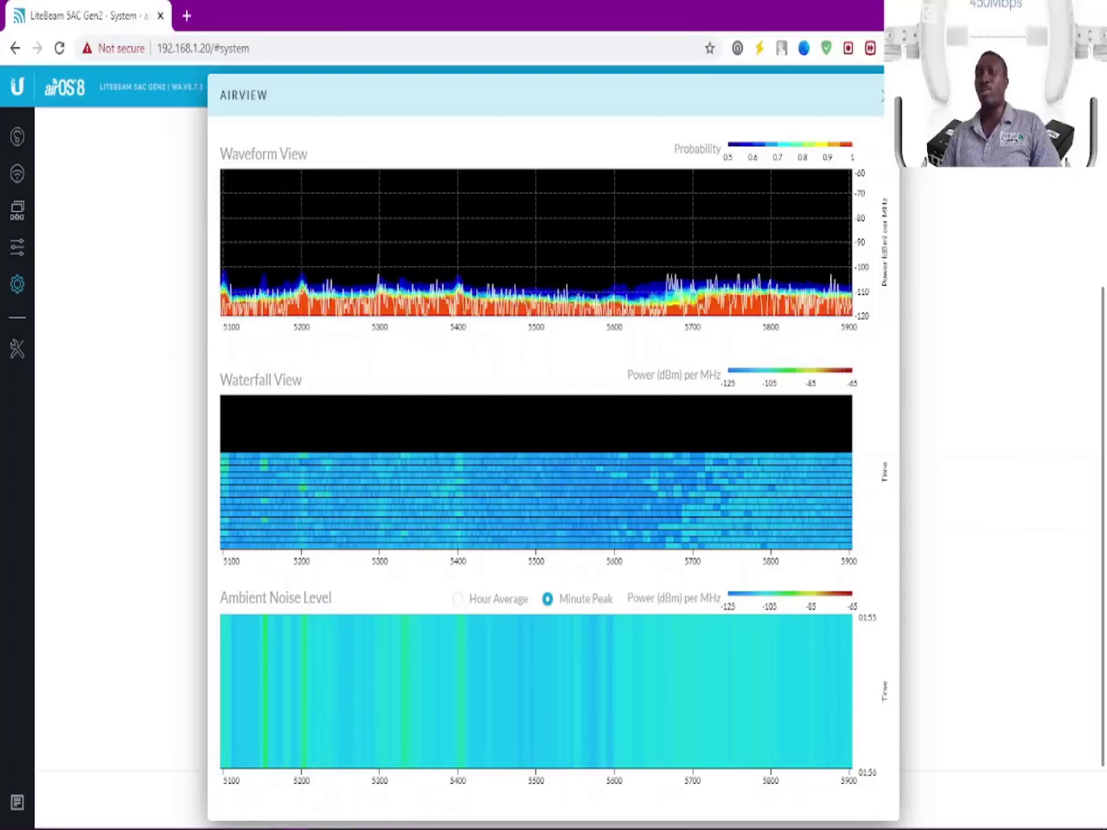
left_click(881, 99)
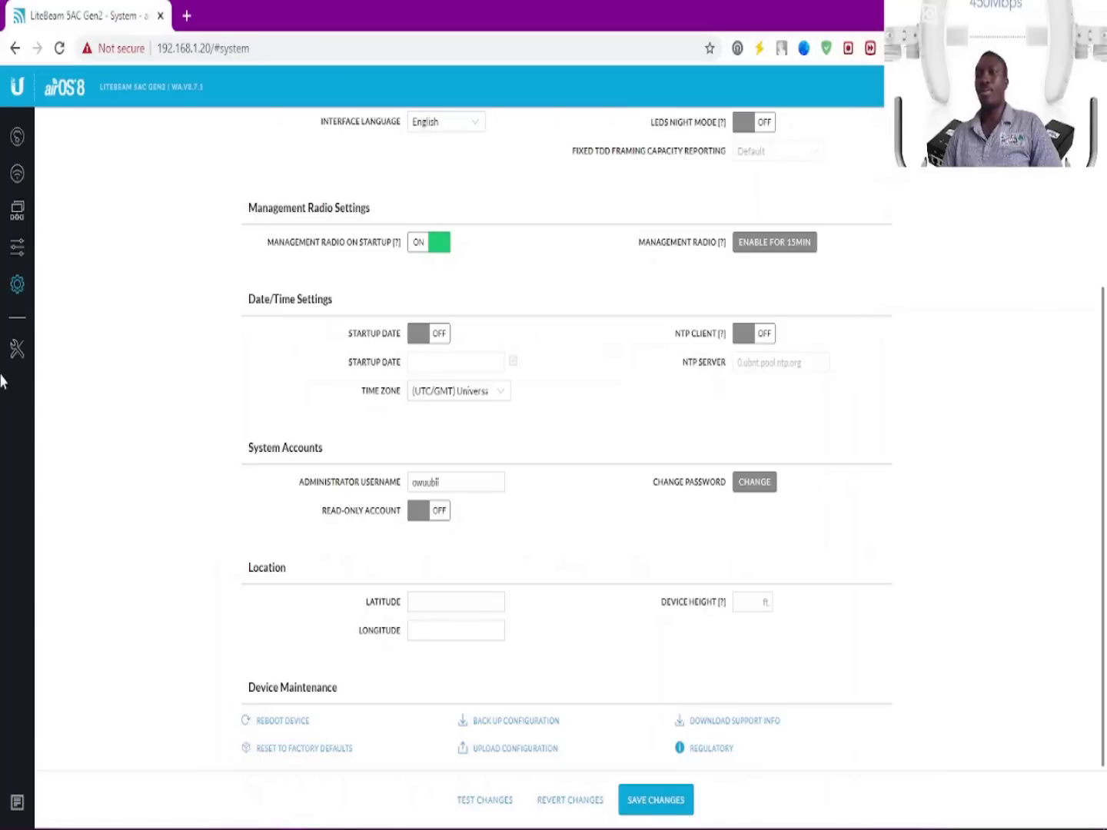
left_click(13, 355)
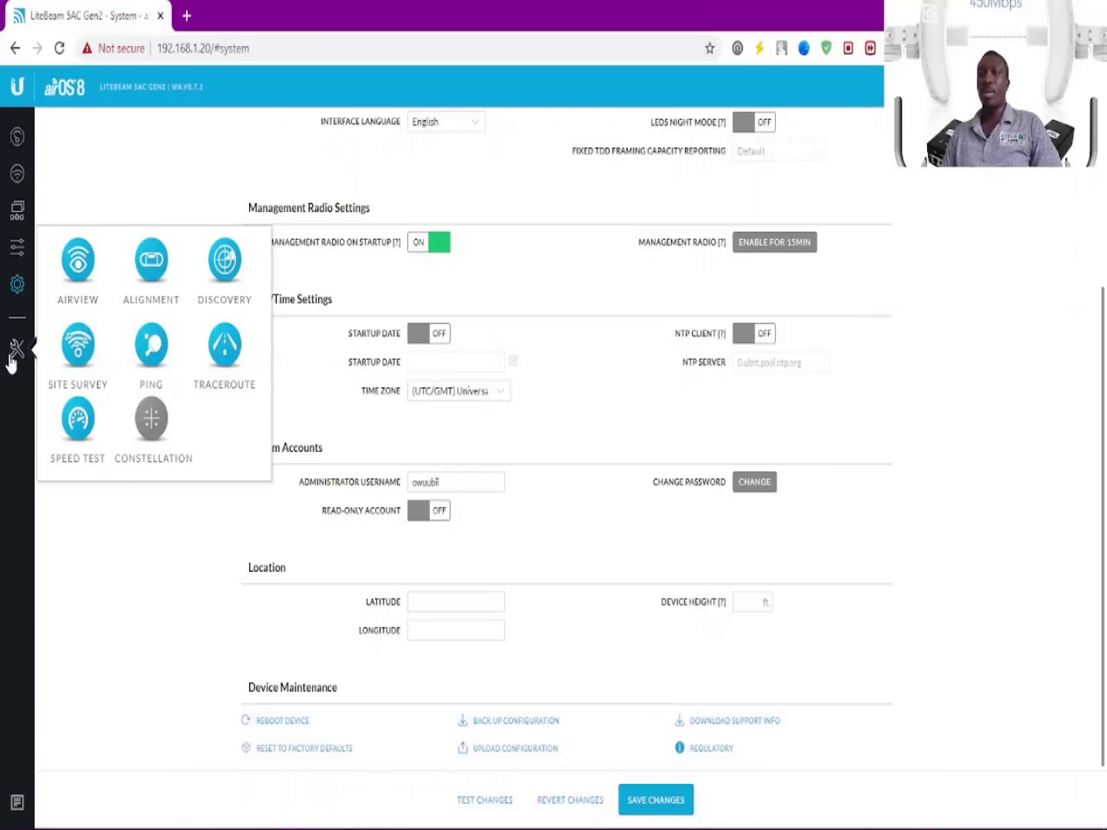
left_click(156, 271)
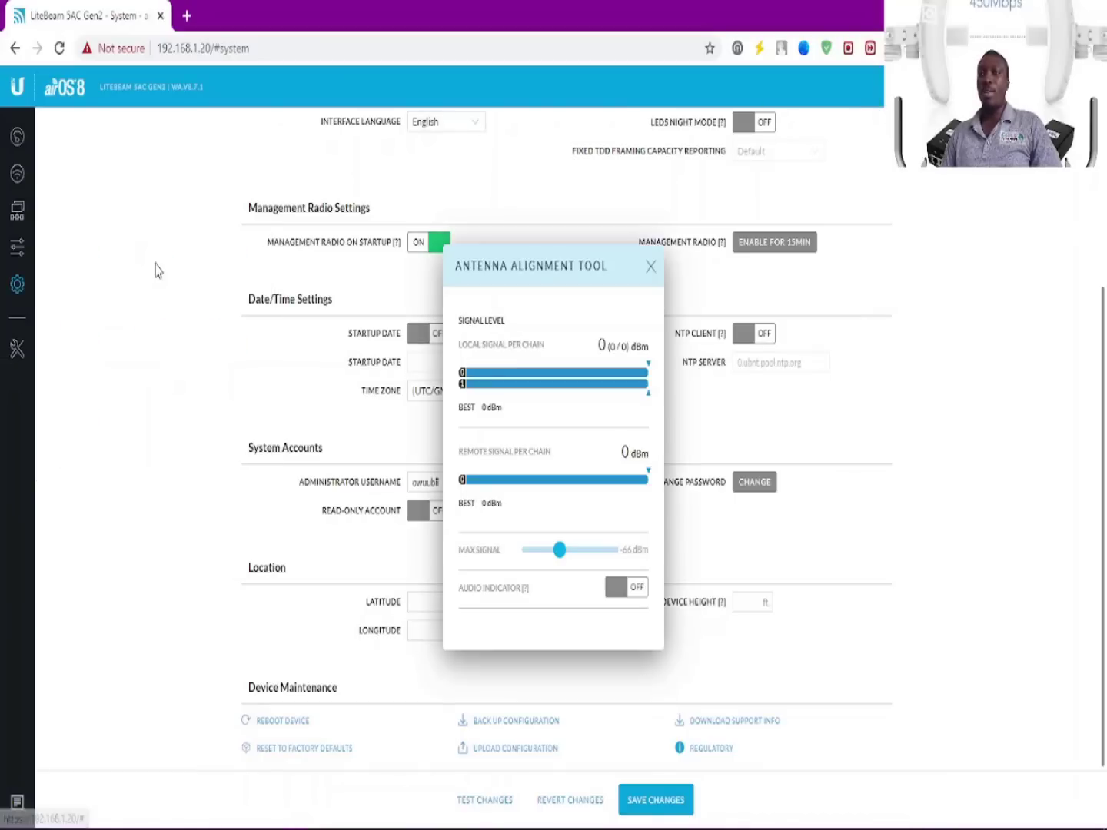
left_click(650, 266)
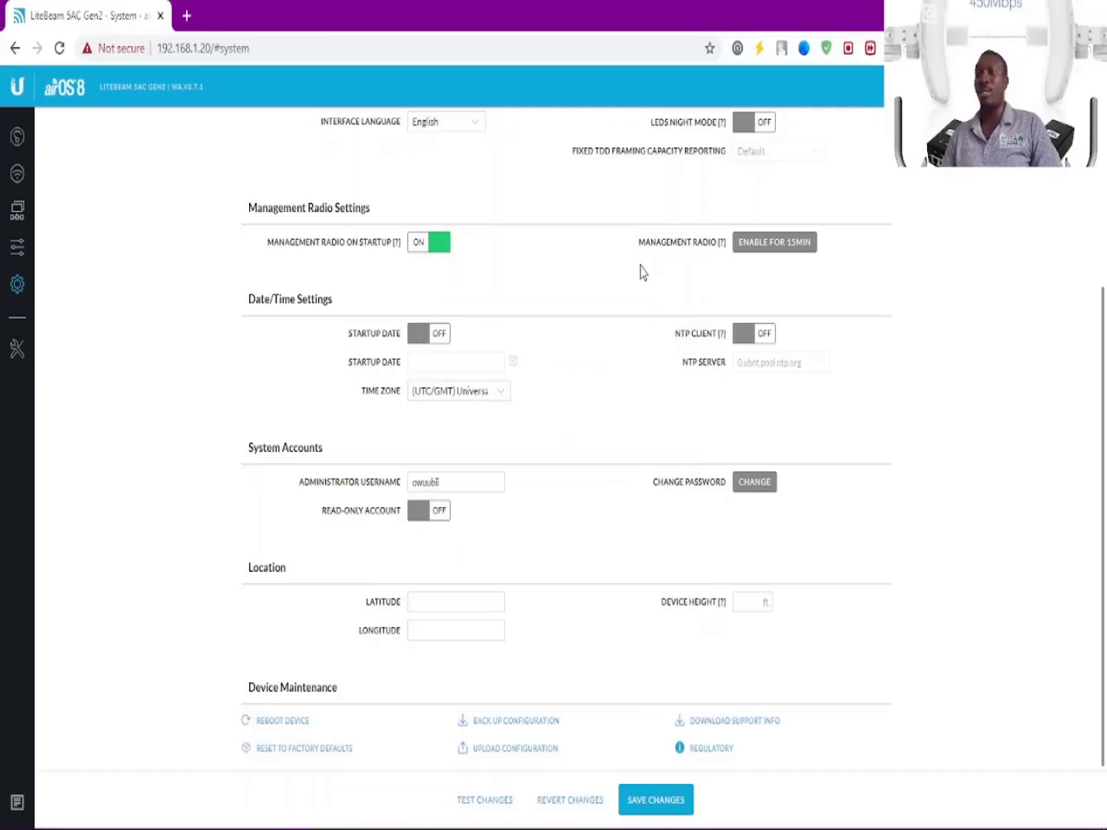
left_click(17, 351)
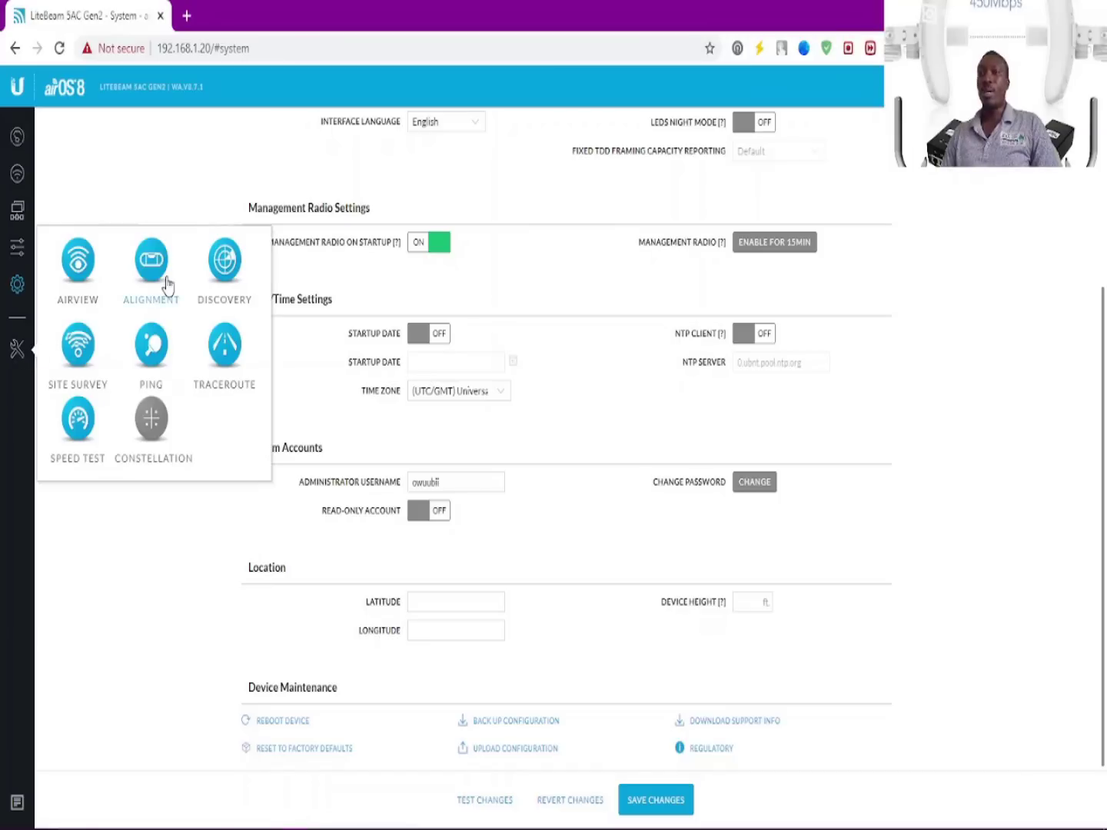
left_click(224, 265)
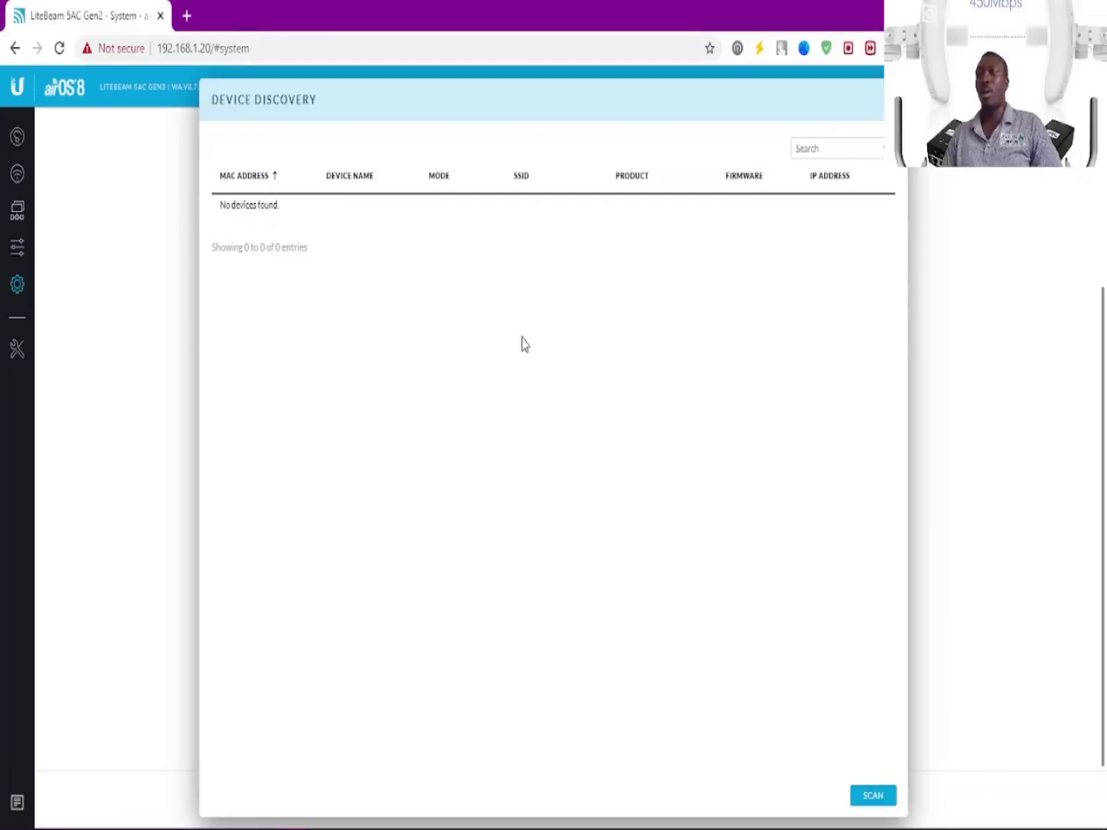
left_click(867, 797)
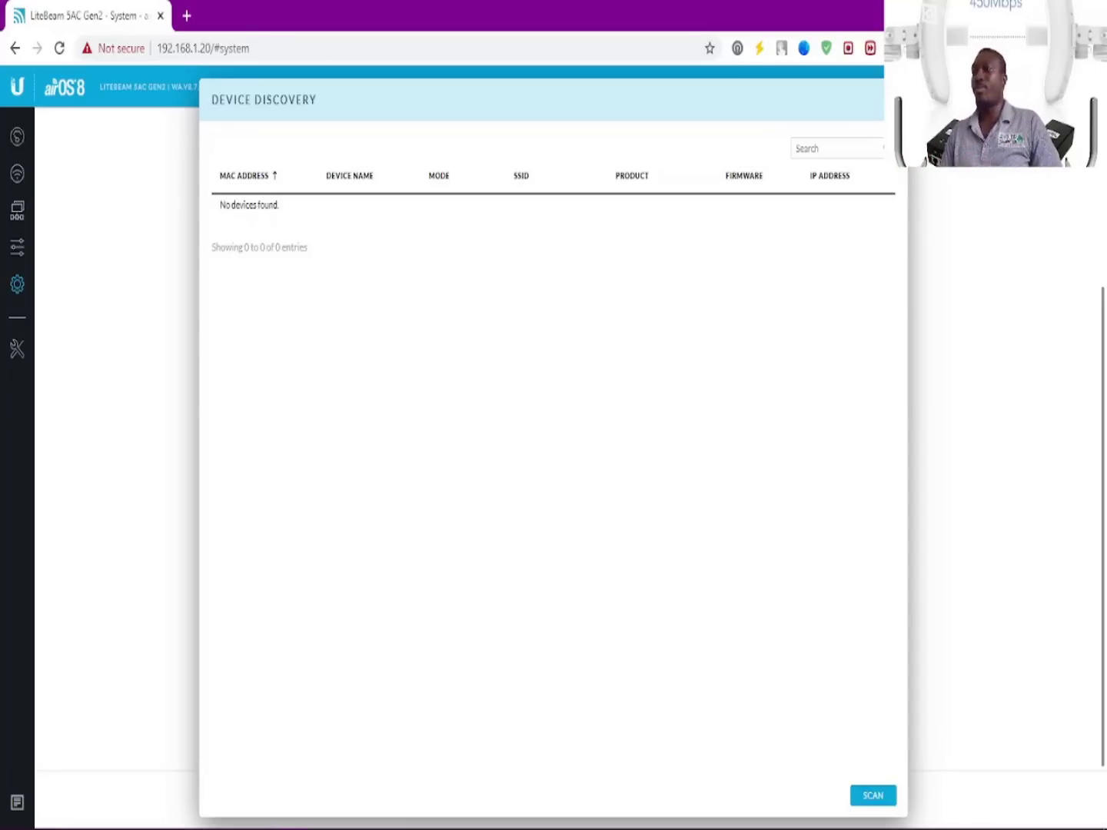
left_click(878, 89)
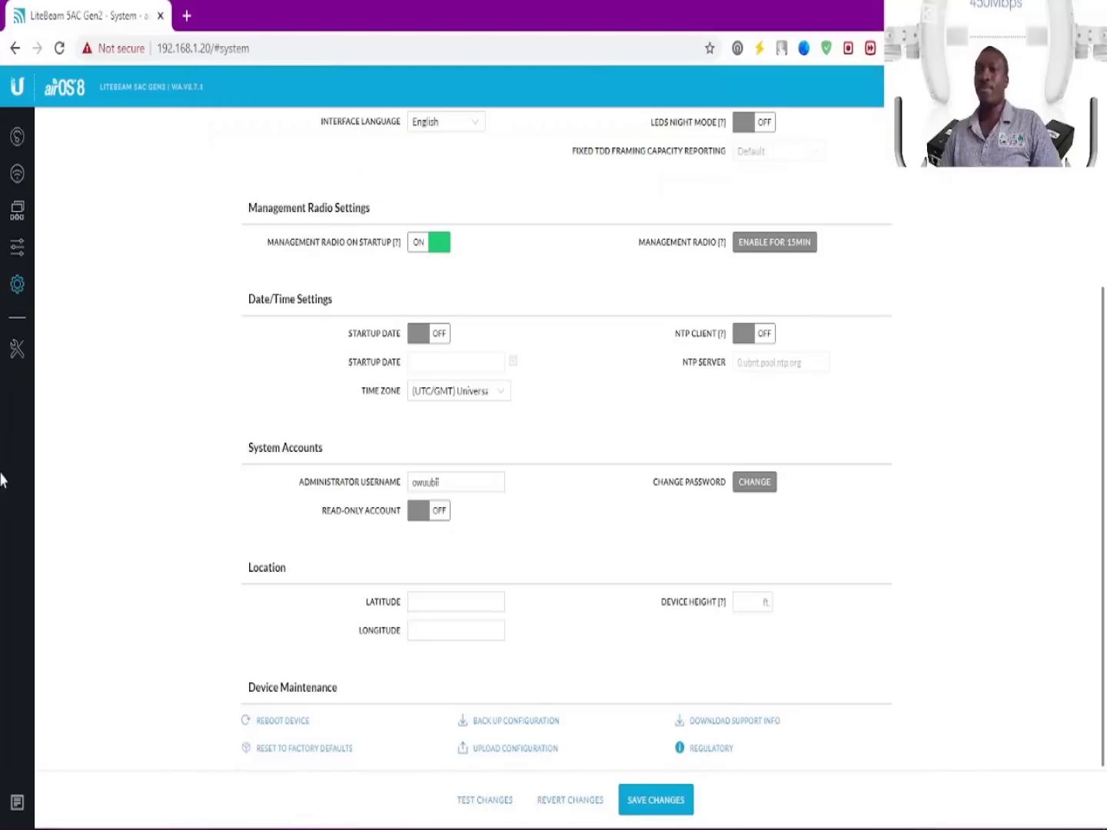
Review Network Ping (5-packet count, 56-byte size), close it, and bring the Tools list back.
left_click(17, 350)
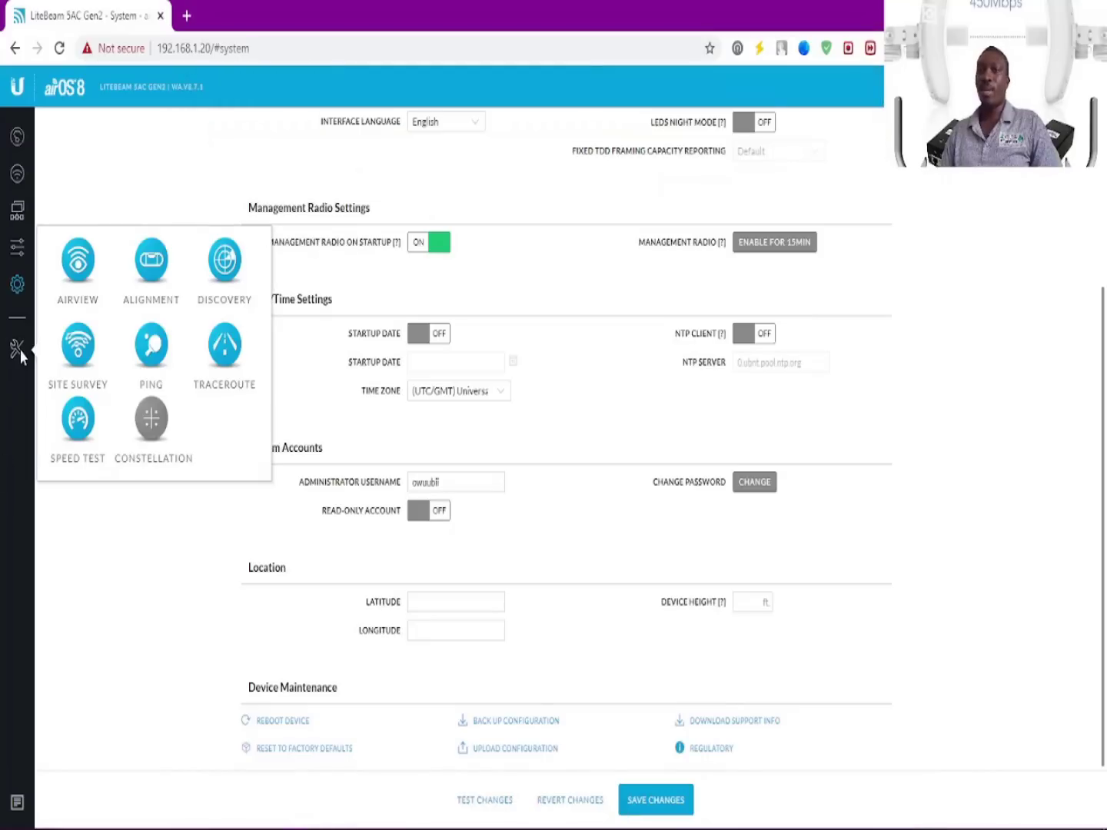
left_click(154, 346)
left_click(508, 328)
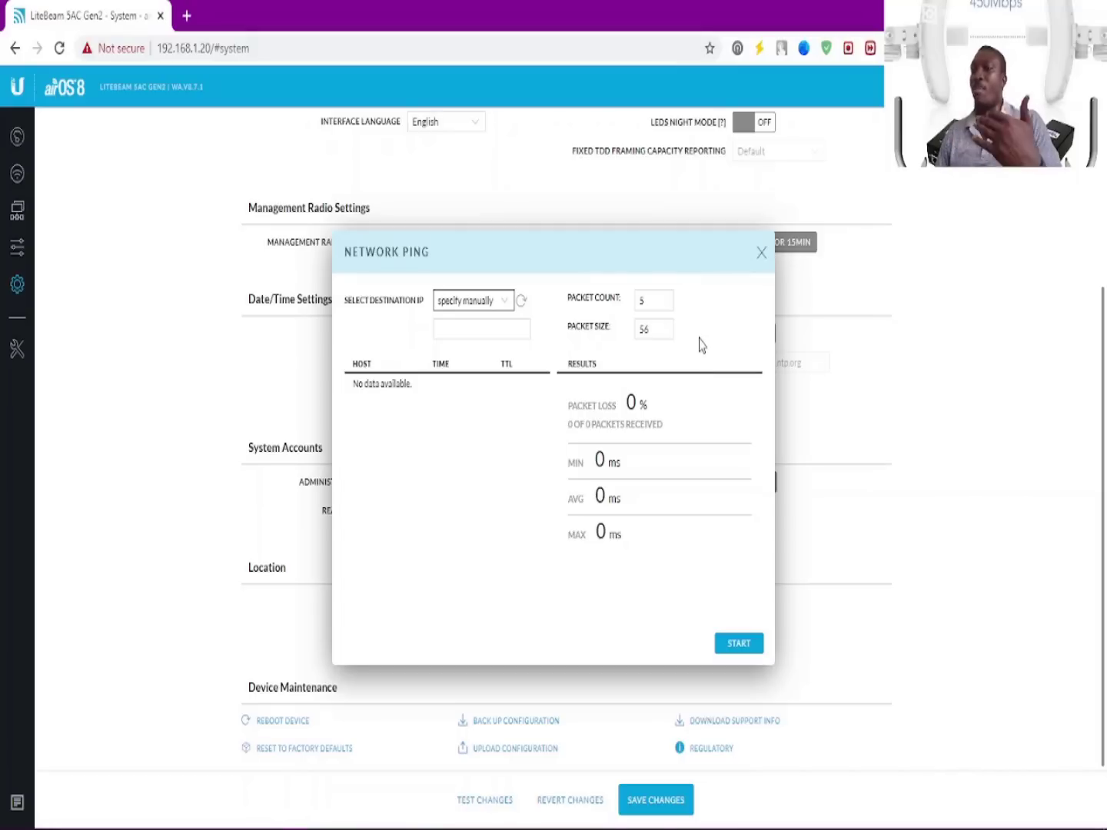
left_click(760, 254)
left_click(18, 352)
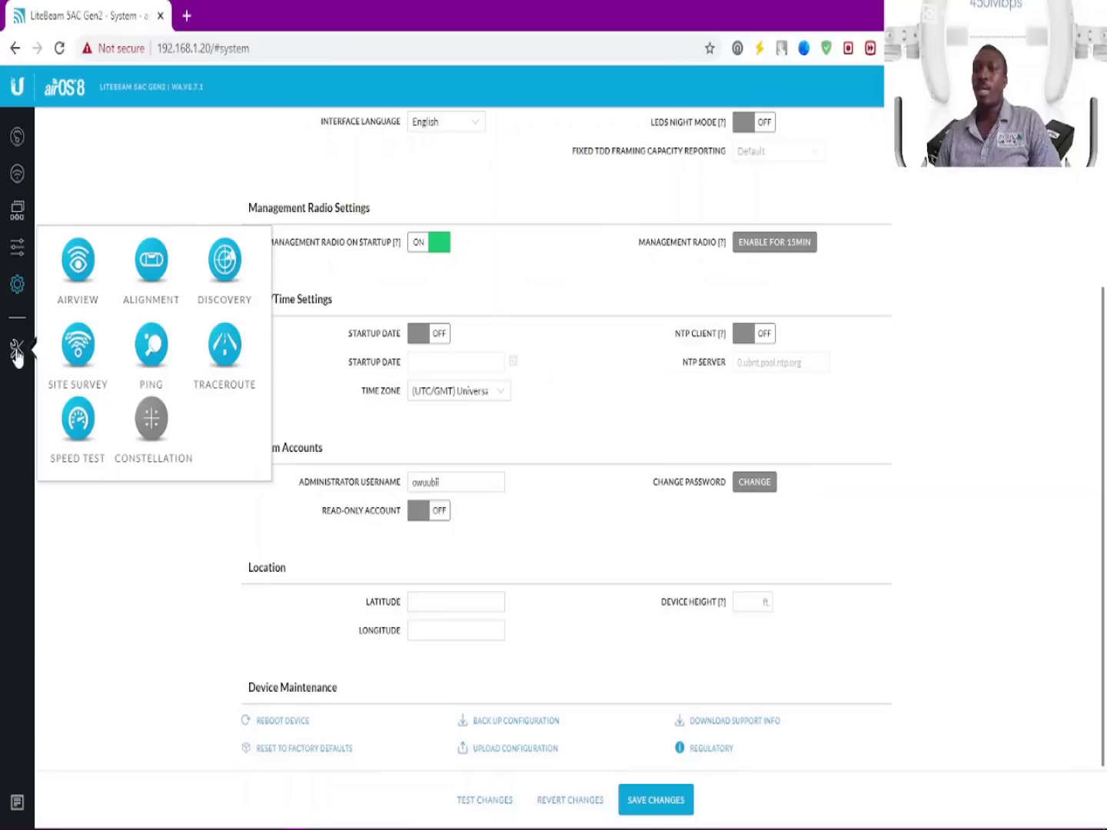
Check Speed Test's destination dropdown, IP and user name fields (Duplex, 30 seconds), then close it.
left_click(81, 427)
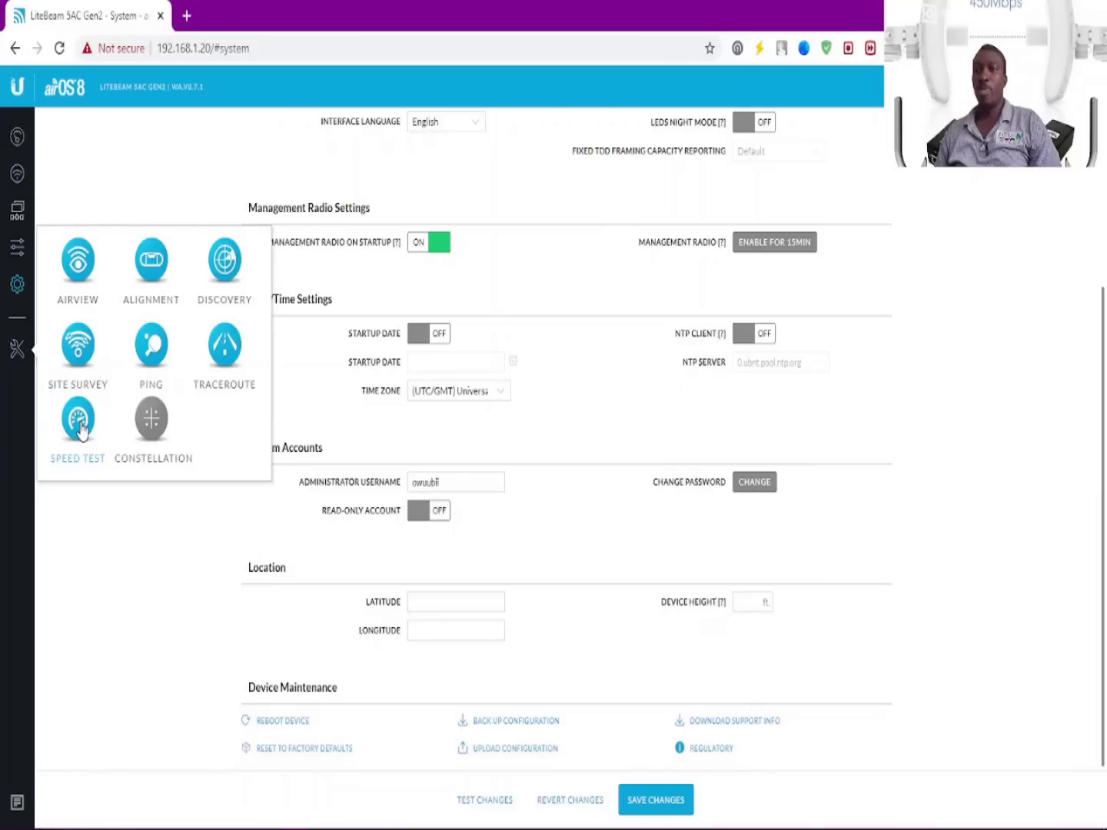
left_click(486, 300)
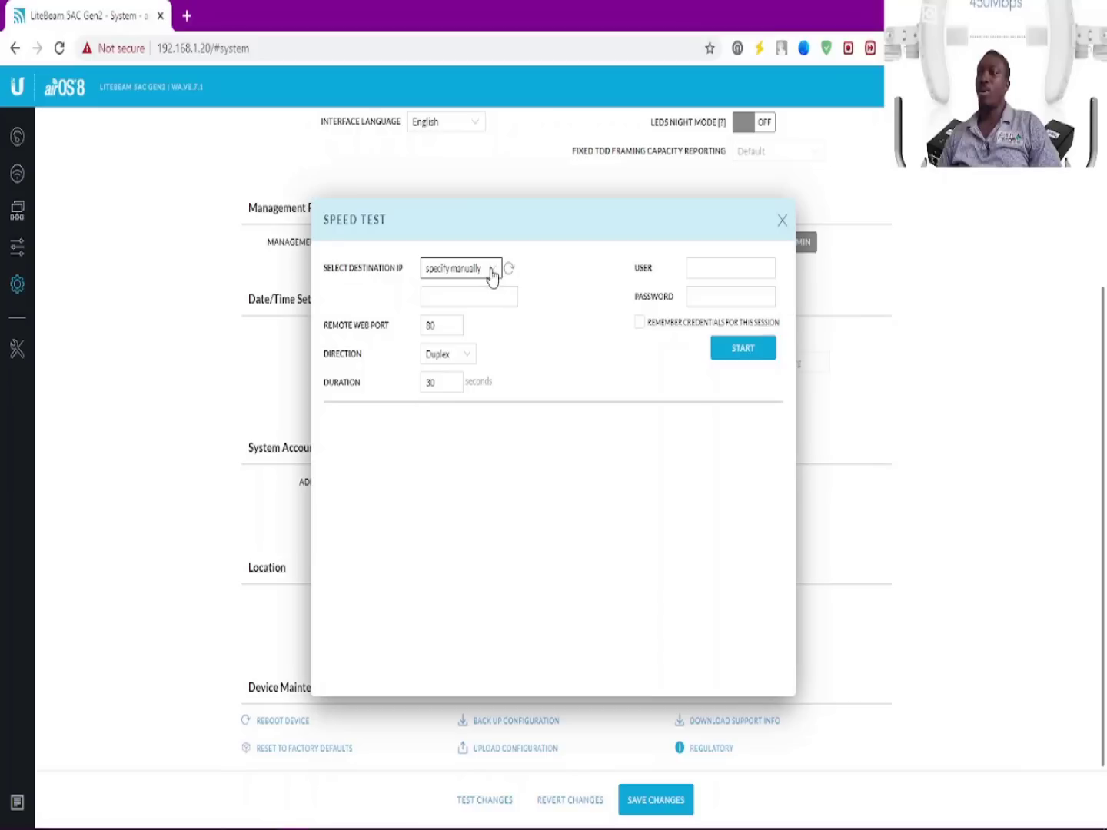
left_click(490, 275)
left_click(482, 287)
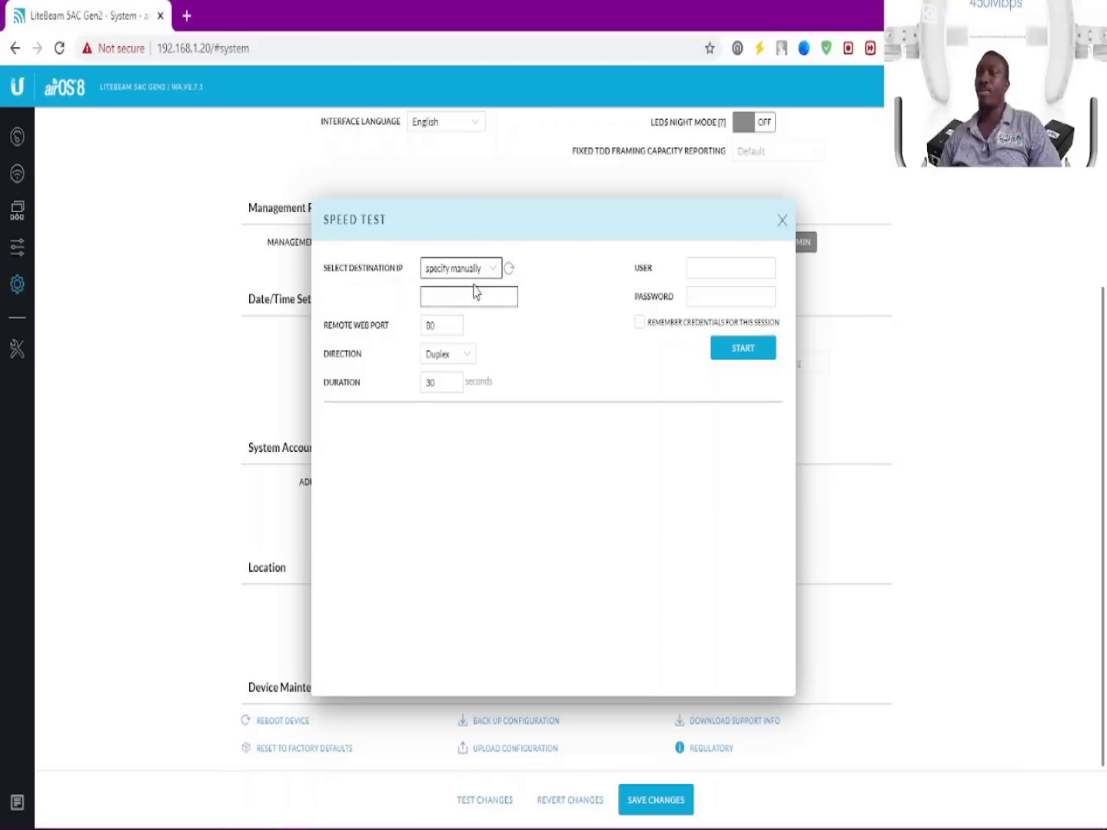
left_click(443, 295)
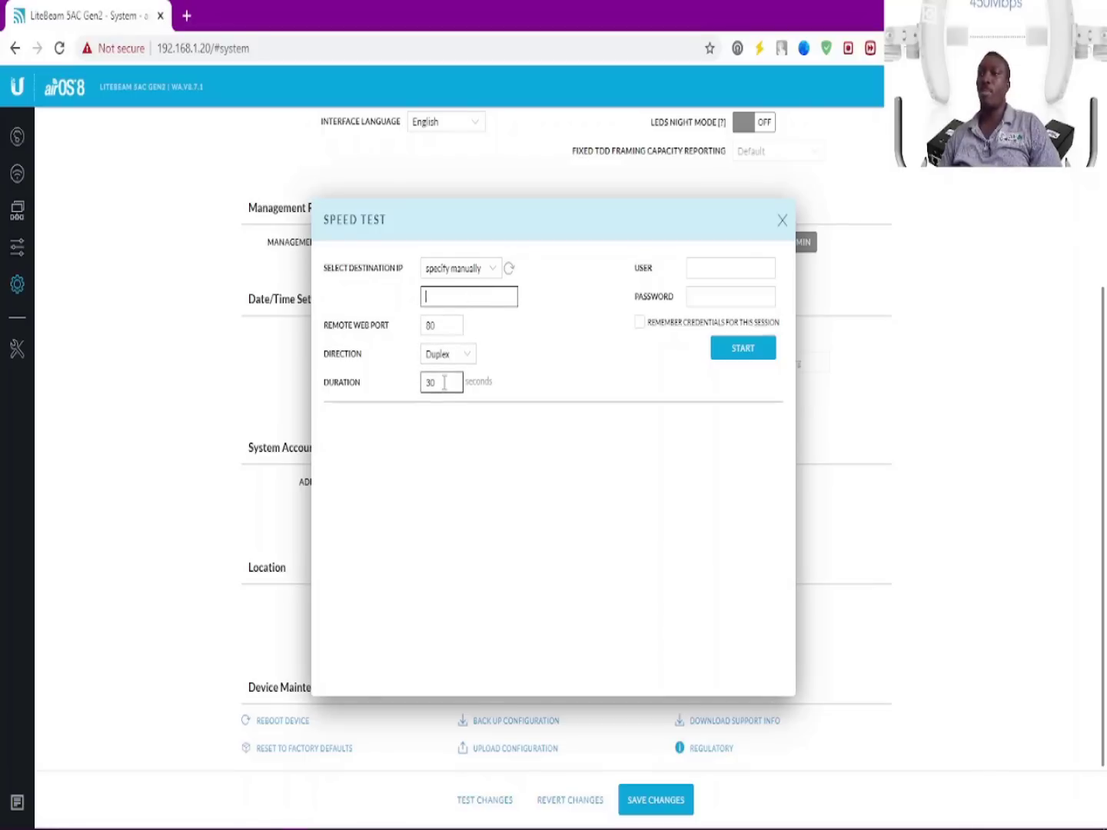
left_click(707, 268)
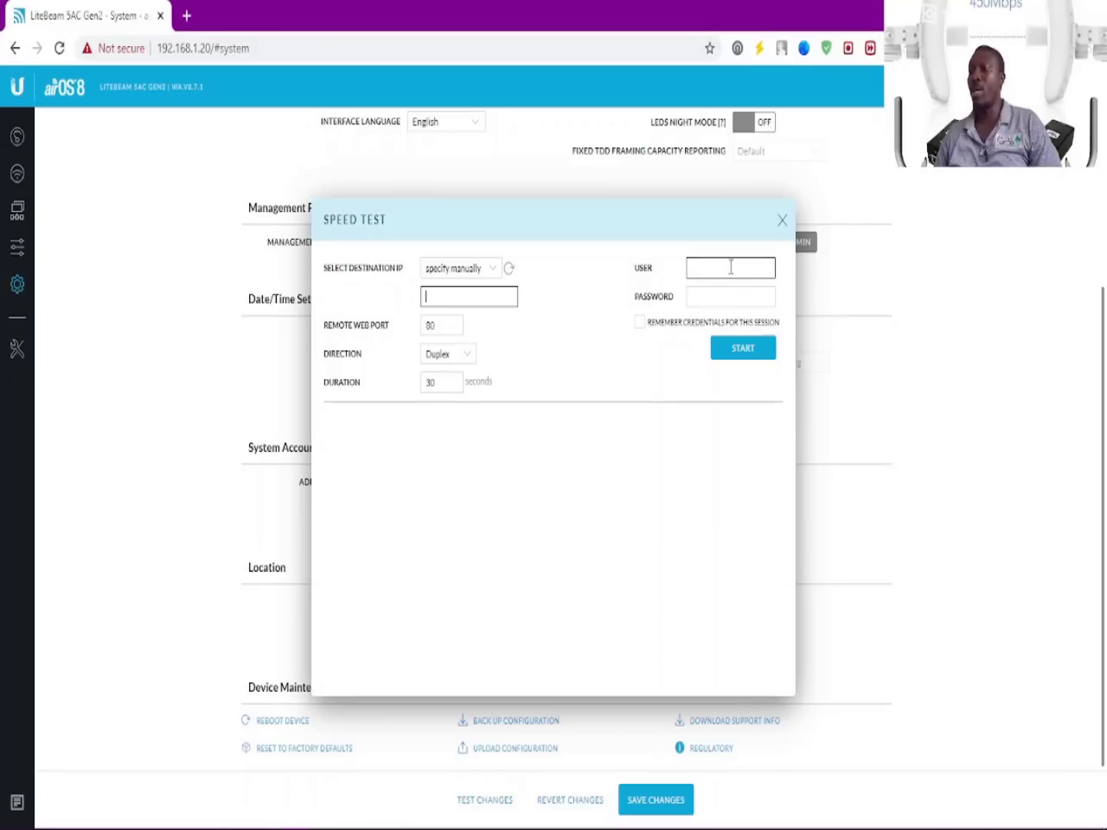
left_click(782, 226)
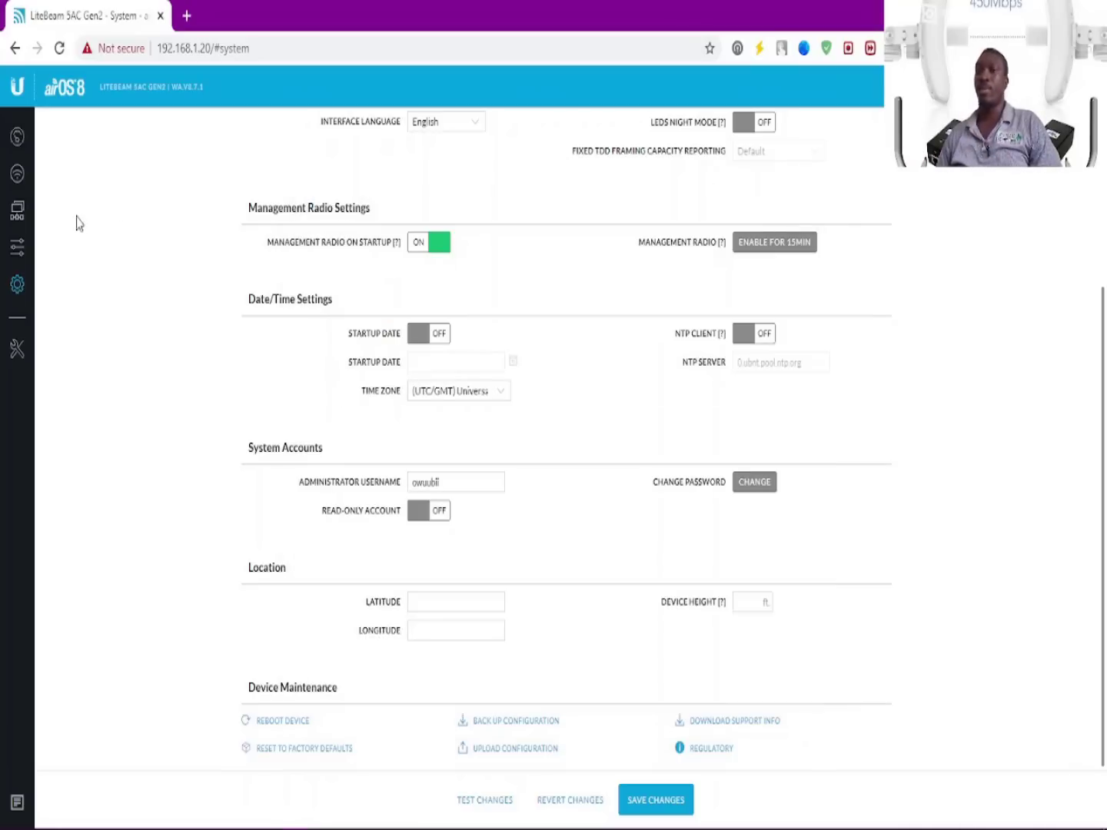
left_click(17, 348)
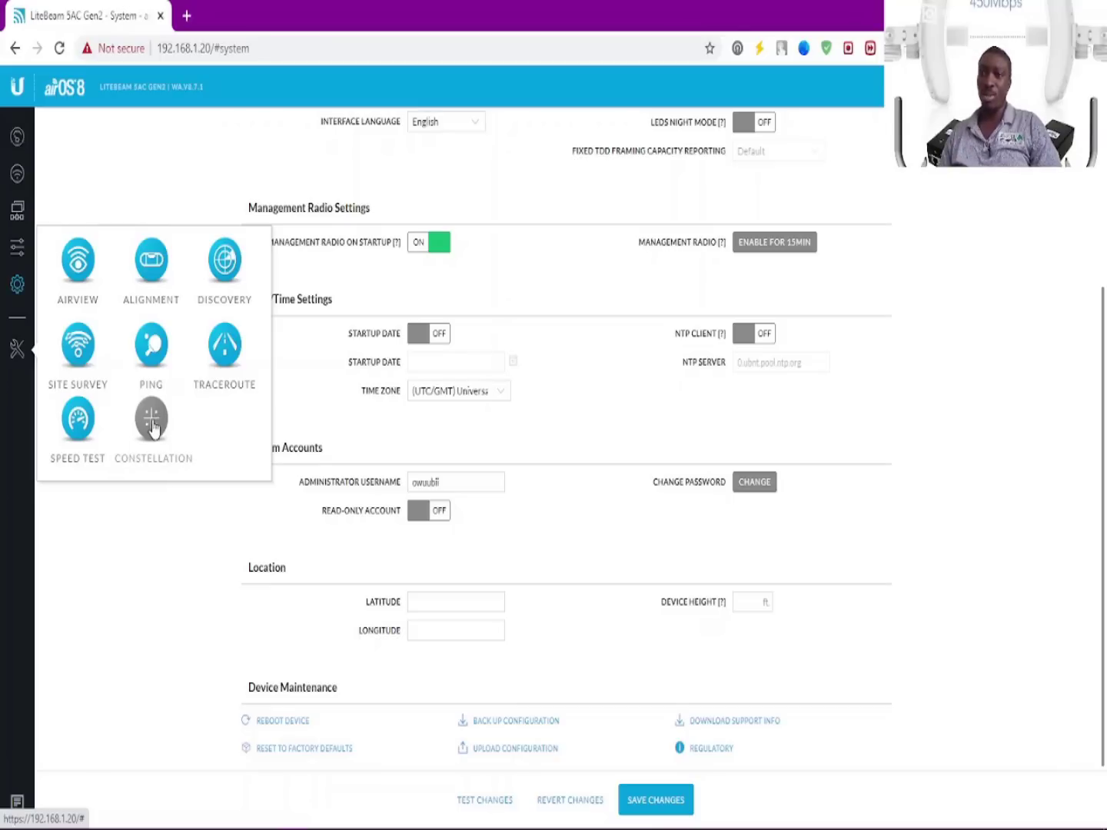
left_click(129, 550)
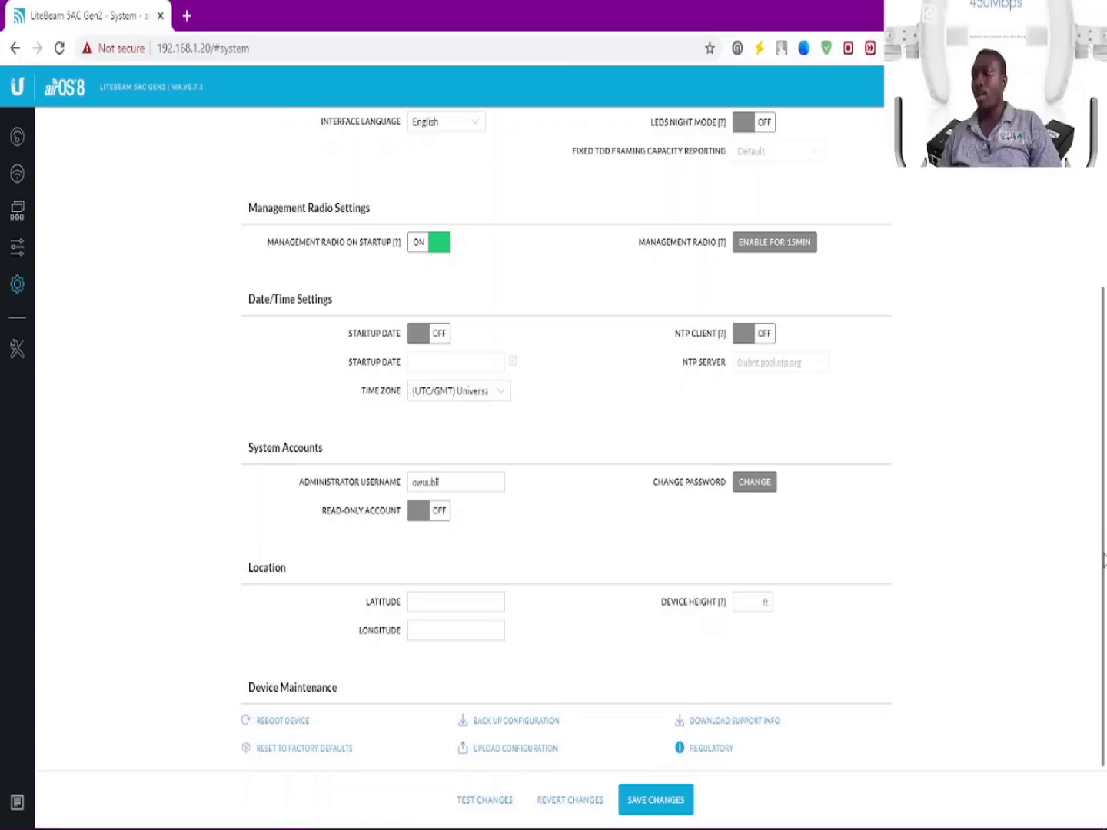
Scroll the System page up to Firmware and Device, then return to the dashboard.
scroll(1105, 605, "up", 3)
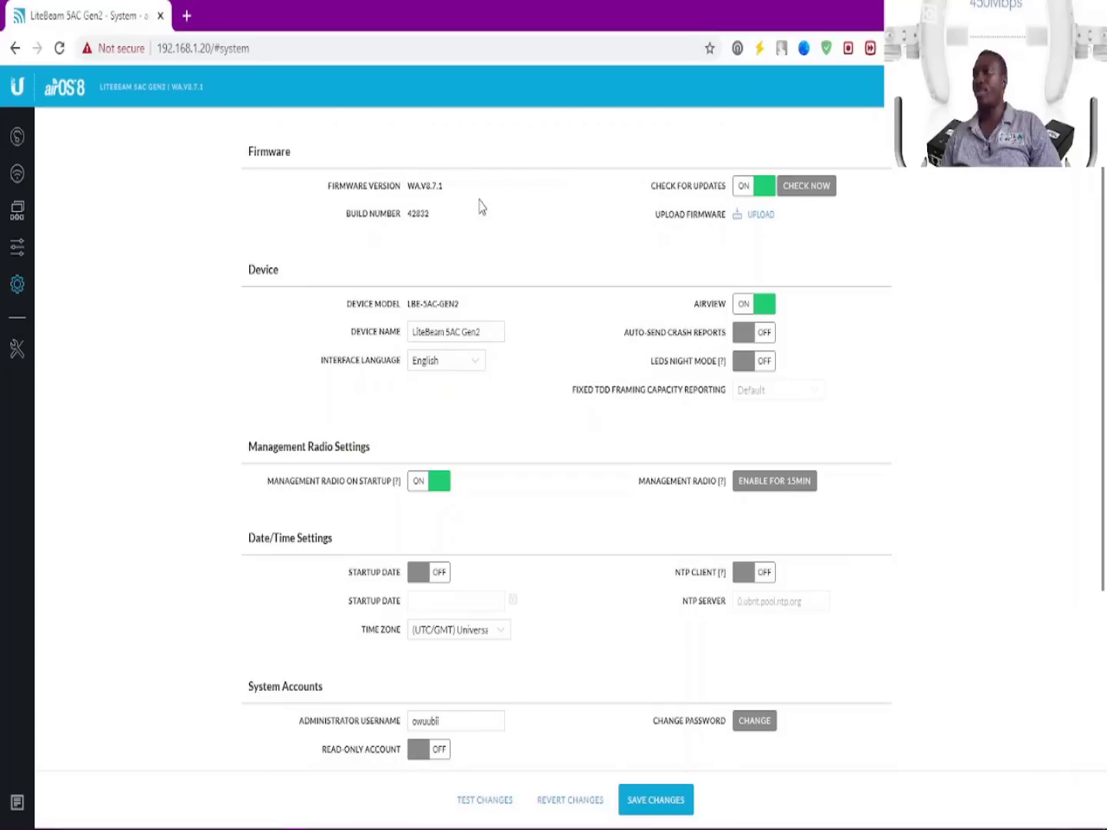
left_click(19, 139)
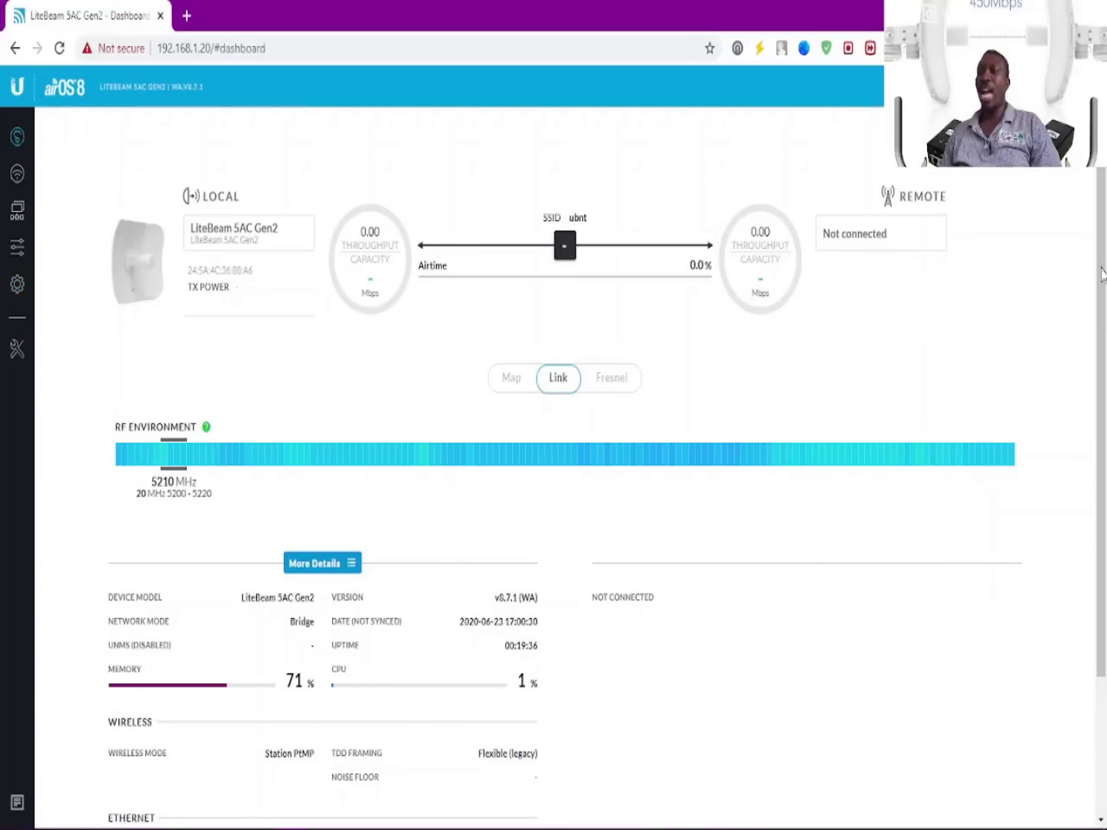
Highlight the dashboard's Ethernet readings: 1000 Mbps-Full LAN speed and cable under 65 ft.
scroll(1103, 452, "down", 3)
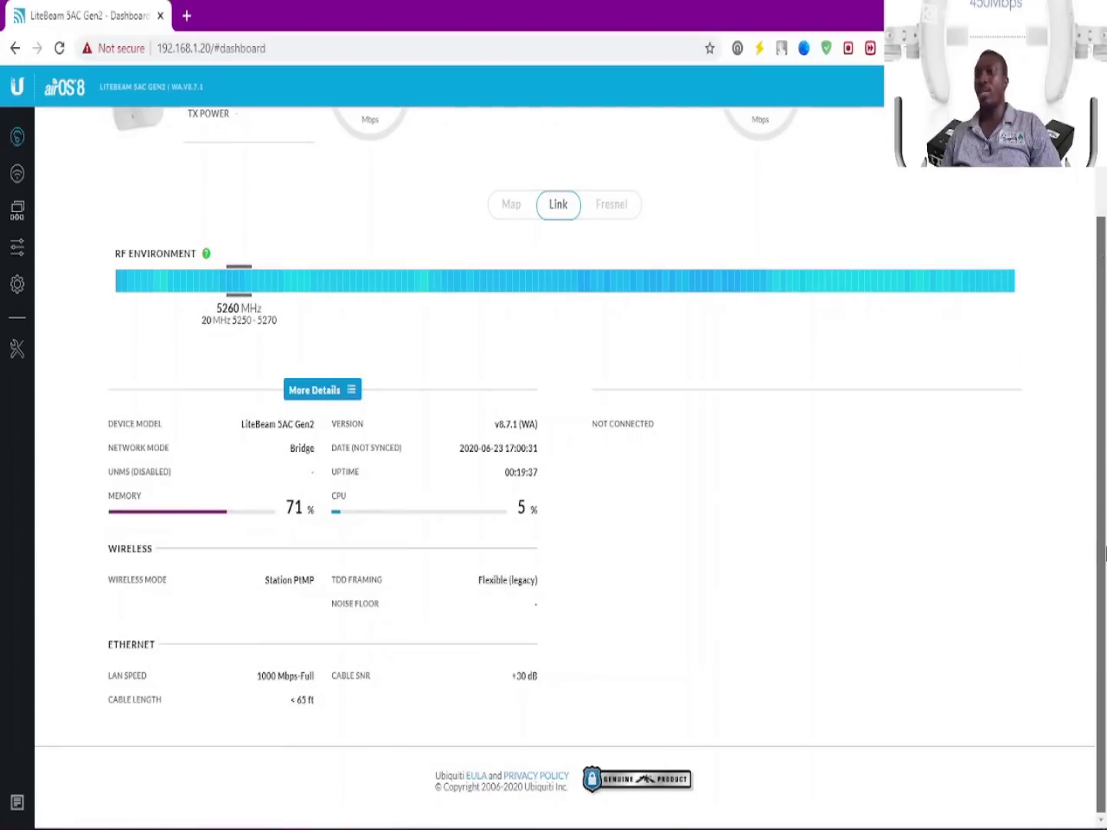
scroll(1103, 554, "up", 3)
scroll(1089, 466, "down", 3)
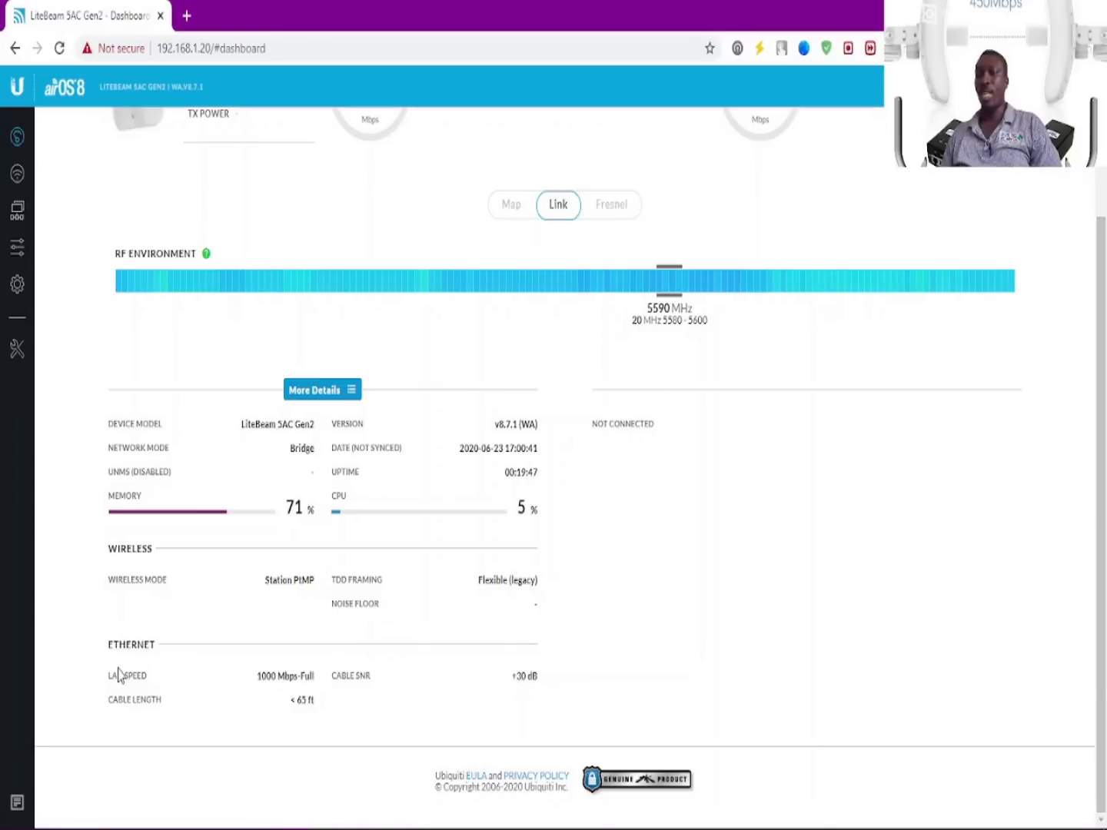
left_click_drag(103, 675, 260, 684)
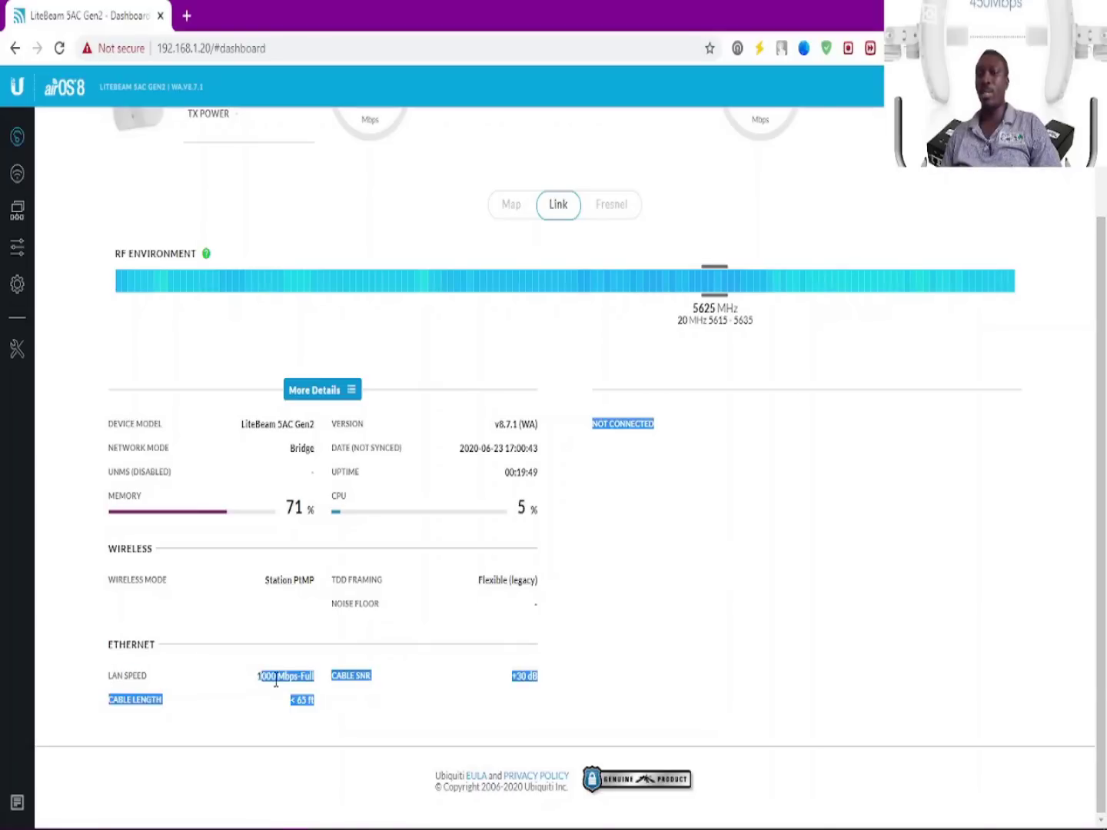
left_click(273, 681)
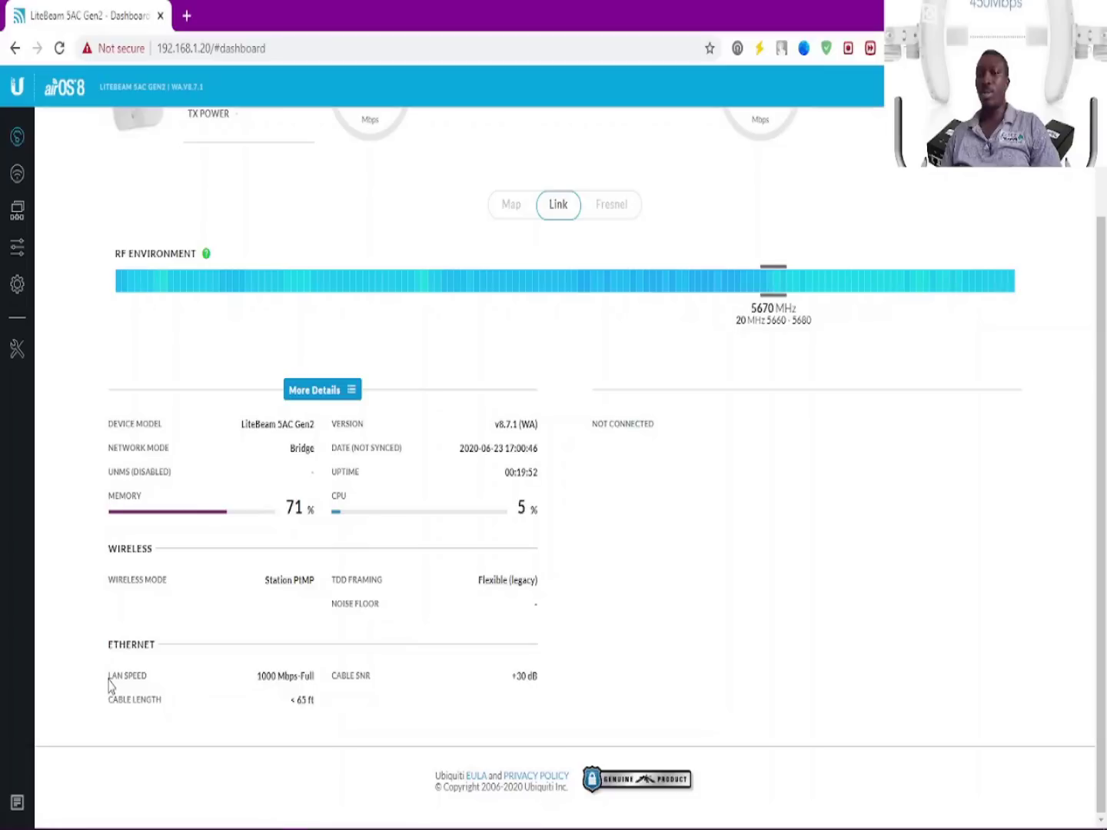
mouse_move(107, 681)
left_mouse_down()
mouse_move(181, 684)
mouse_move(306, 661)
mouse_move(315, 682)
left_mouse_up()
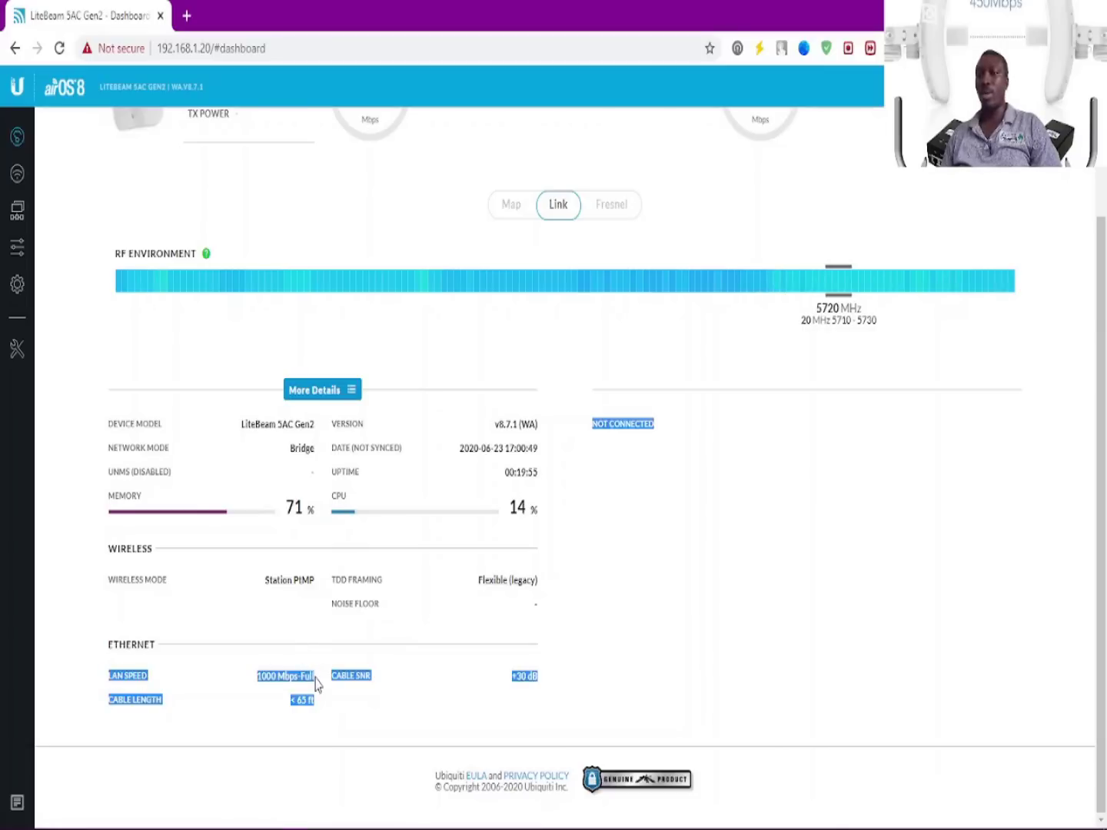
left_click(366, 709)
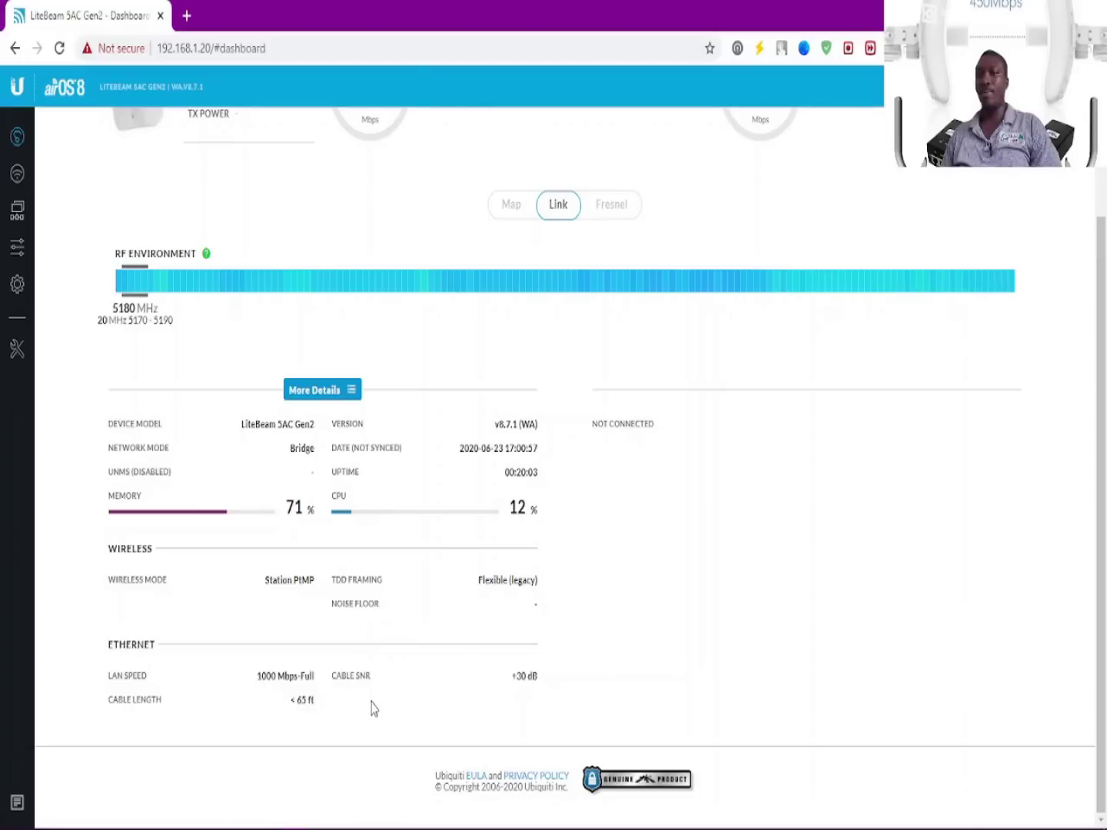
scroll(1104, 489, "up", 1)
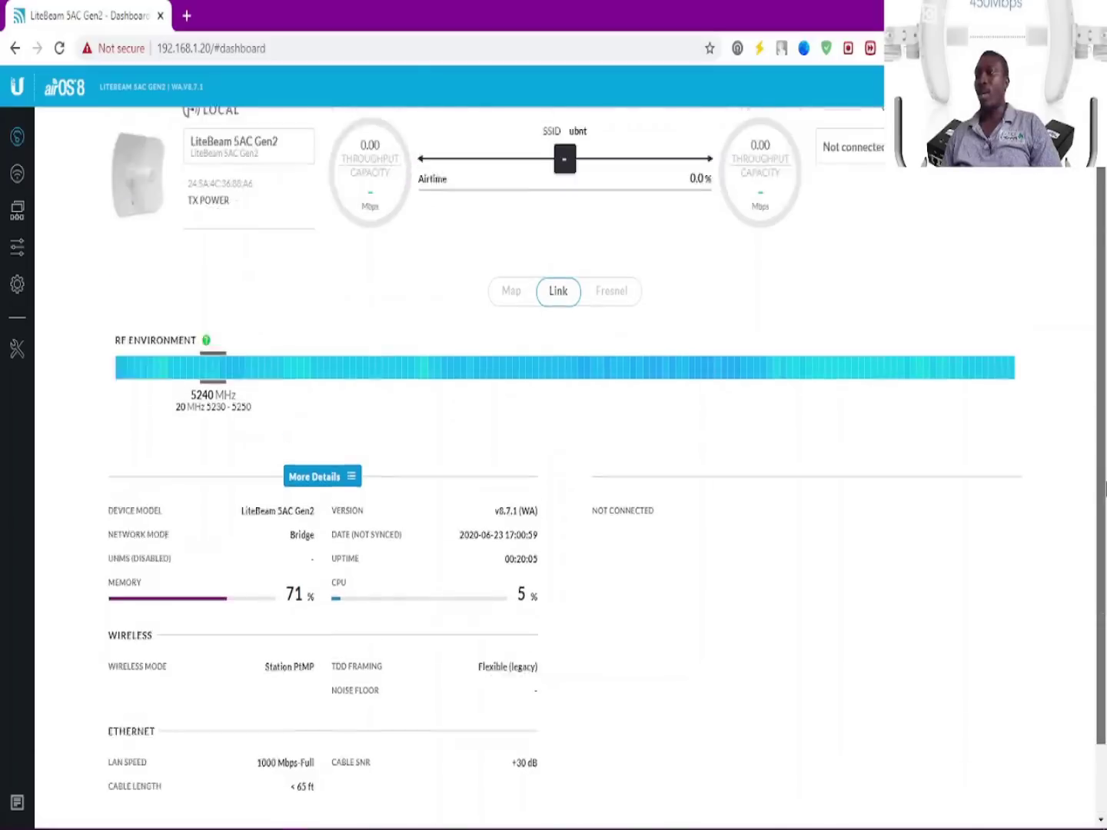
scroll(1105, 488, "up", 1)
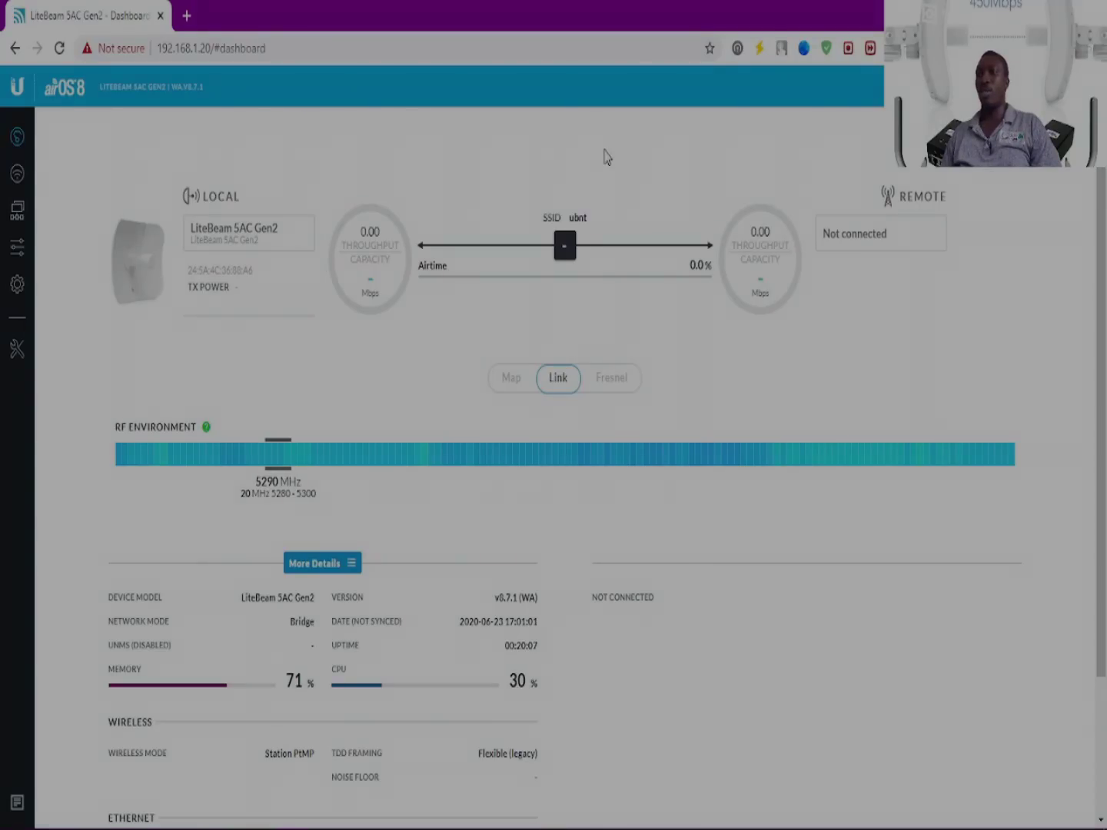